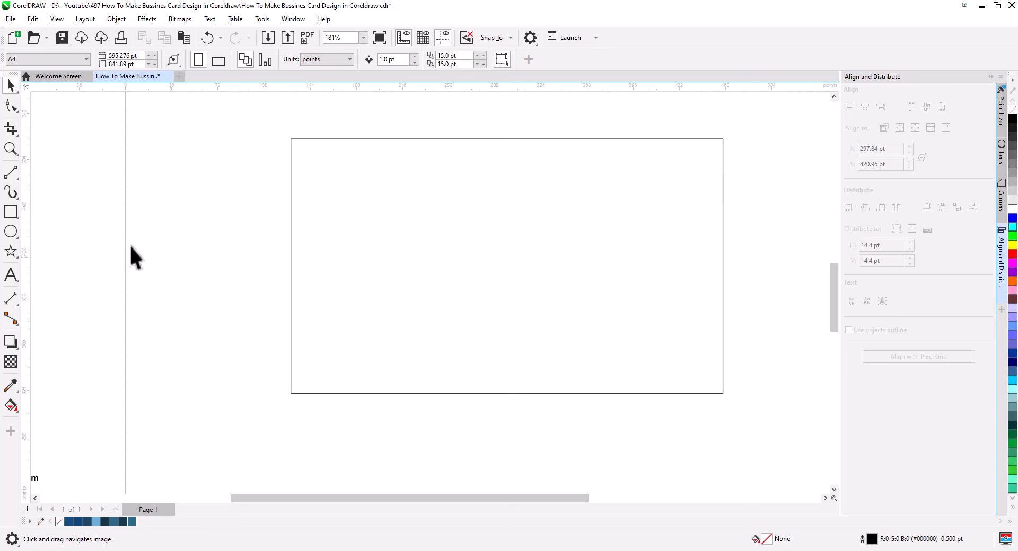
Draw a horizontal line about 130 pt long beside the rectangle and rotate it to 45 degrees
{"action": "left_click", "coordinate": [11, 173]}
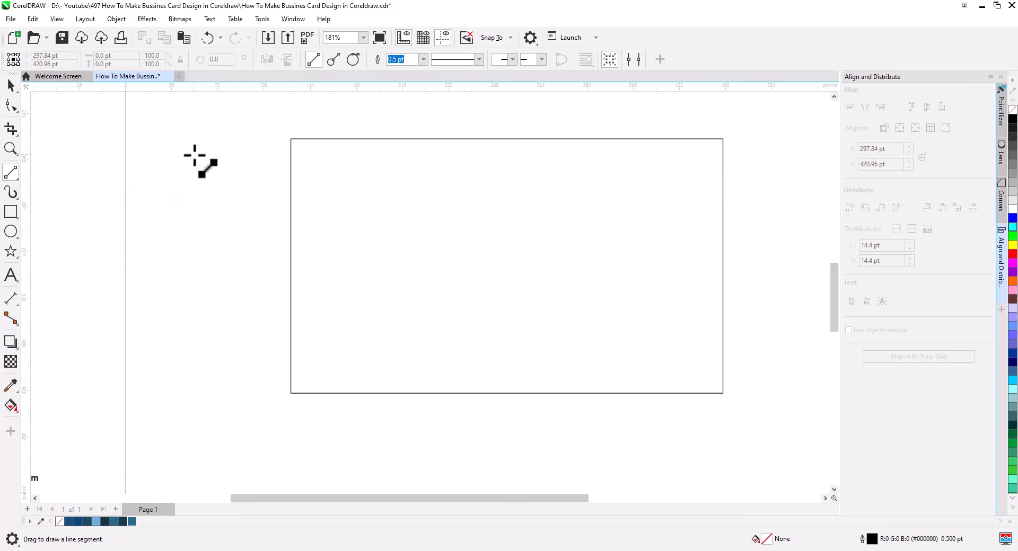
{"action": "left_click_drag", "start_coordinate": [227, 191], "coordinate": [62, 199]}
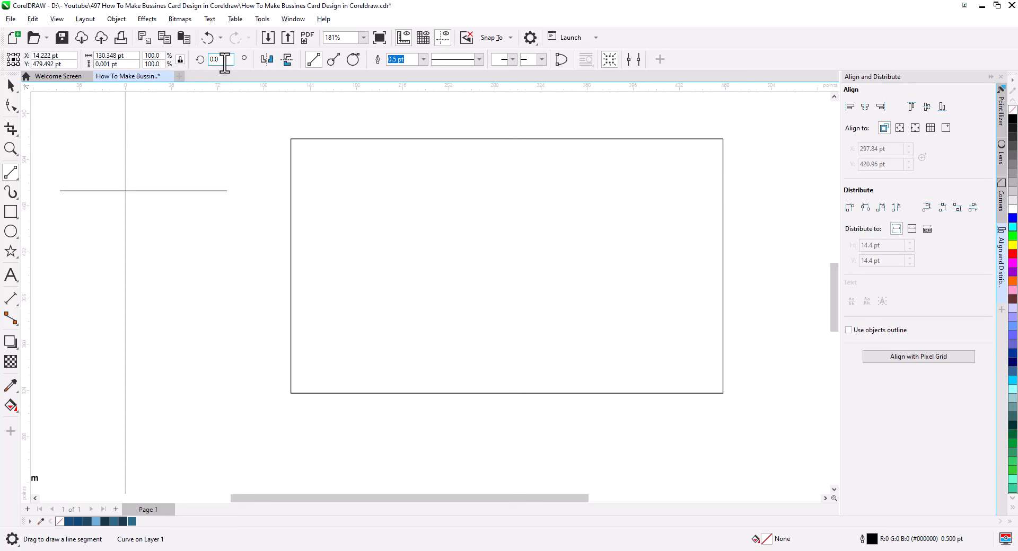
{"action": "key", "text": "space"}
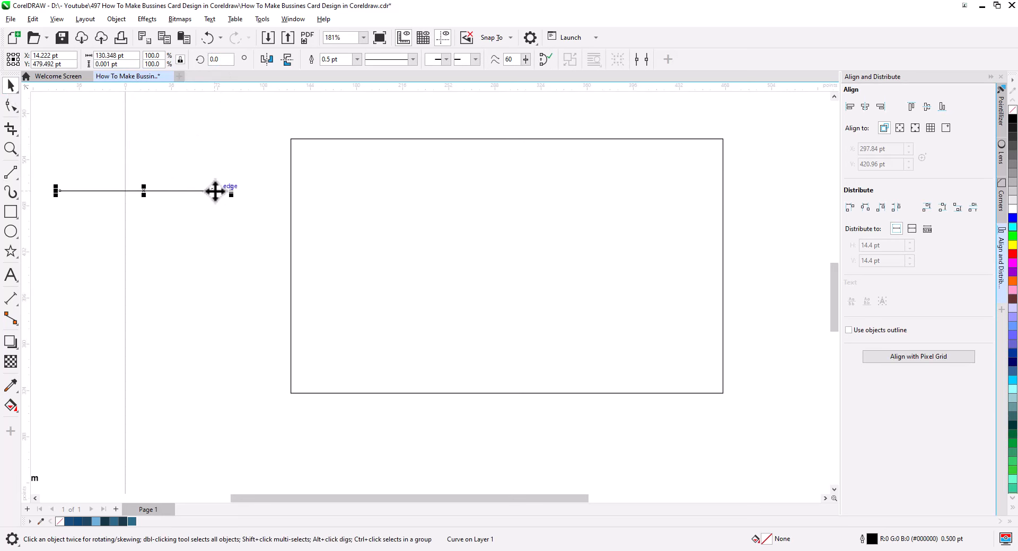
{"action": "left_click", "coordinate": [215, 191]}
{"action": "left_click_drag", "start_coordinate": [233, 192], "coordinate": [219, 129]}
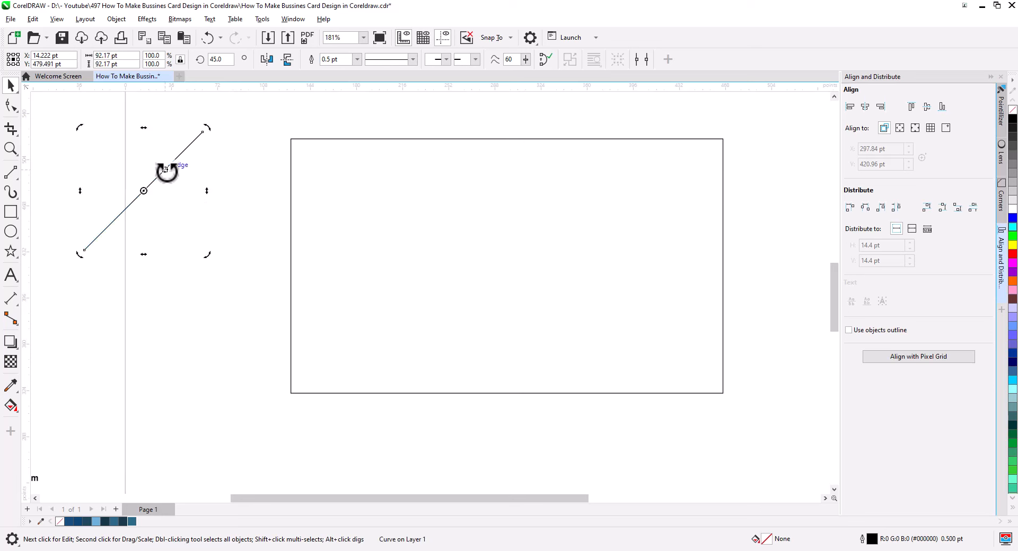
Set the diagonal line's outline width to 2.0 pt and enlarge the line to about 226 pt wide and high
{"action": "left_click", "coordinate": [357, 59]}
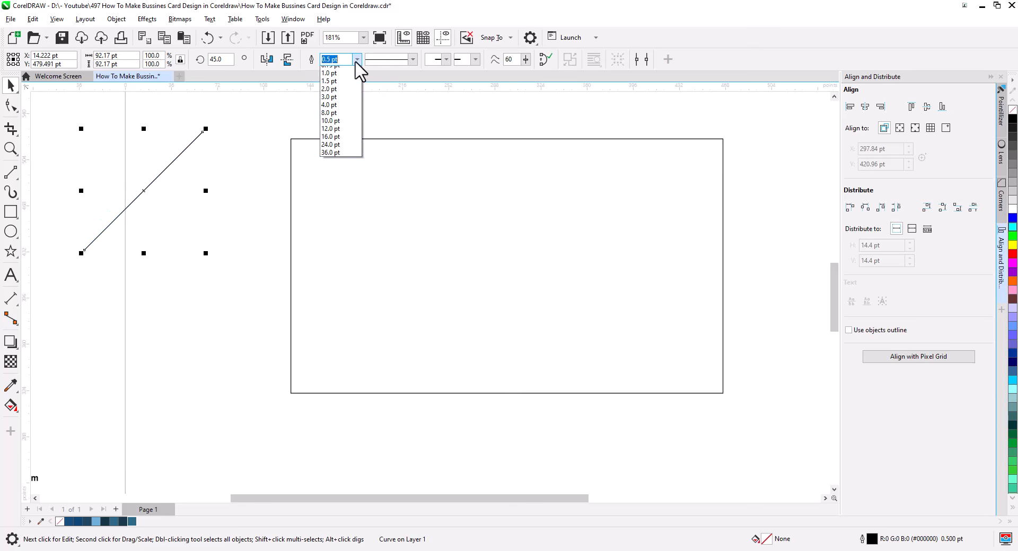
{"action": "left_click", "coordinate": [344, 125]}
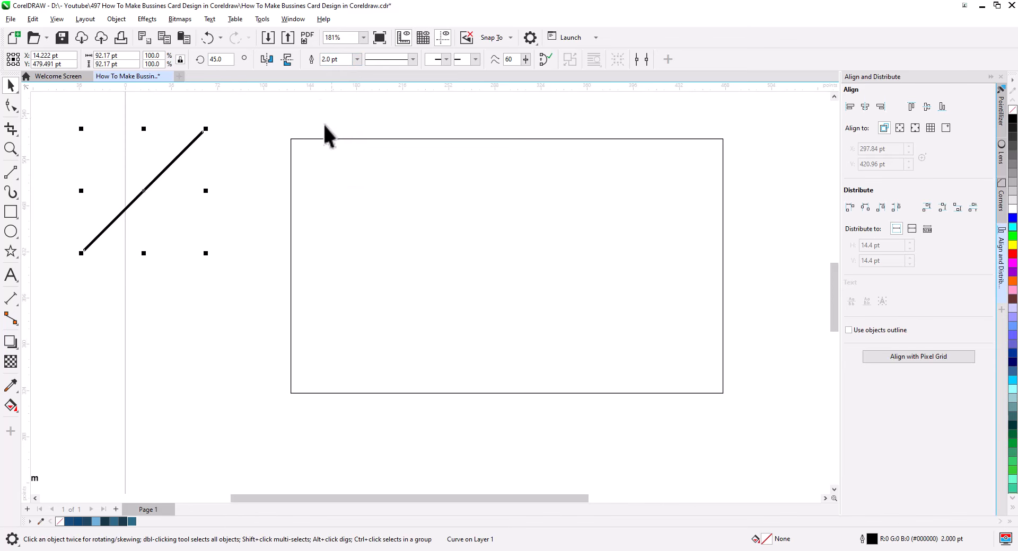
{"action": "scroll", "coordinate": [244, 192], "scroll_direction": "down", "scroll_amount": 2}
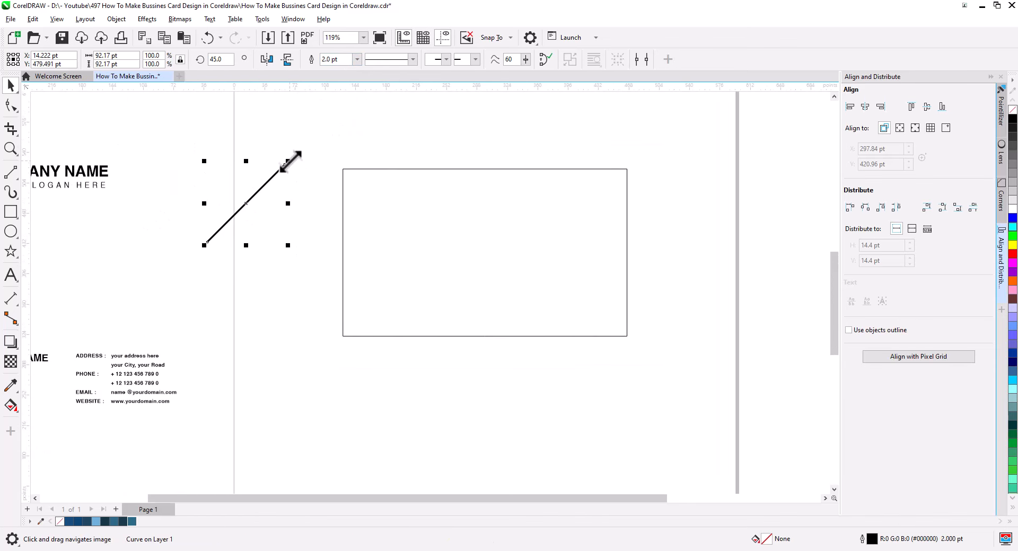
{"action": "left_click_drag", "start_coordinate": [291, 161], "coordinate": [406, 109]}
Move the diagonal line over to the rectangle and centre it vertically on the rectangle
{"action": "left_click_drag", "start_coordinate": [273, 176], "coordinate": [344, 231]}
{"action": "left_click", "coordinate": [406, 266], "text": "shift"}
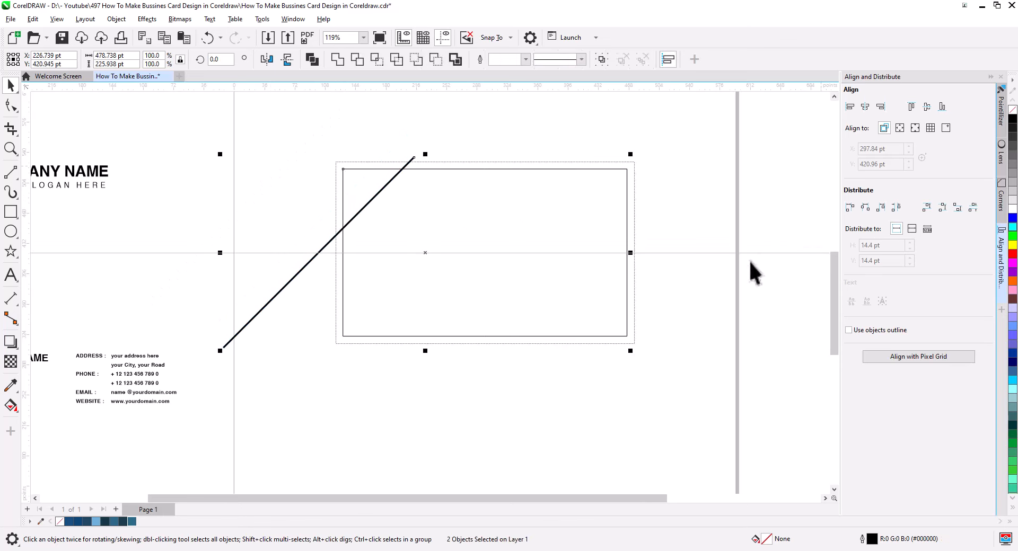
{"action": "left_click", "coordinate": [409, 283]}
Shift the diagonal line to the rectangle's upper-left corner, copy it with a small horizontal offset, and repeat the duplicate until stripes cover the whole rectangle
{"action": "left_click_drag", "start_coordinate": [324, 244], "coordinate": [275, 246]}
{"action": "left_click", "coordinate": [306, 271]}
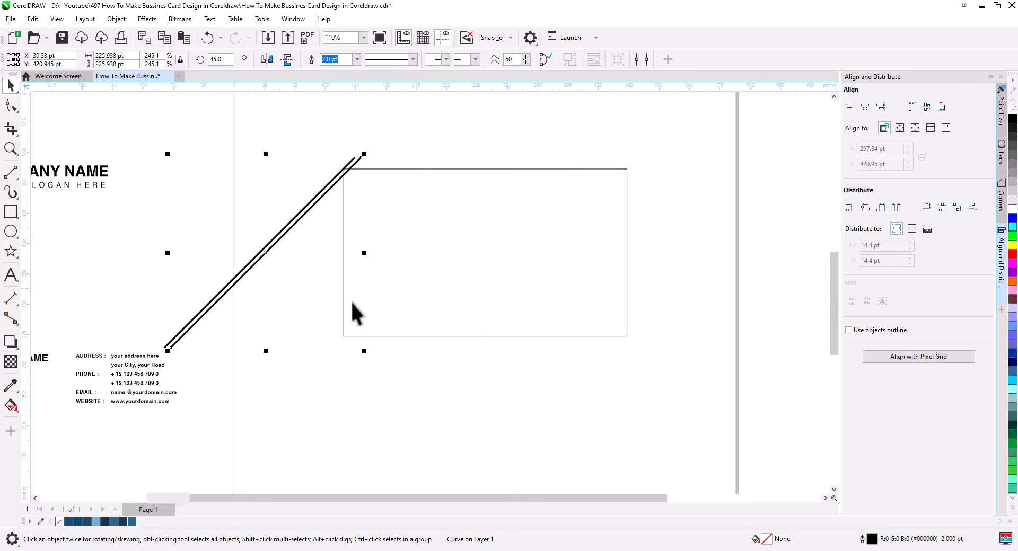
{"action": "key", "text": "ctrl+d"}
{"action": "key", "text": "ctrl+d"}
{"action": "key", "text": "ctrl+d"}
{"action": "key", "text": "ctrl+d"}
{"action": "key", "text": "ctrl+d"}
{"action": "key", "text": "ctrl+d"}
{"action": "key", "text": "ctrl+d"}
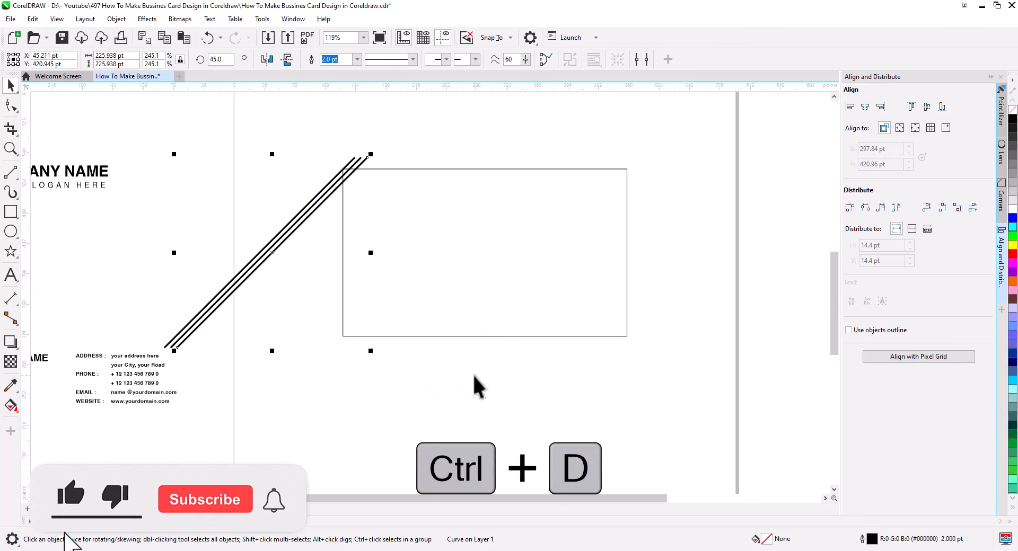
{"action": "key", "text": "ctrl+d"}
{"action": "key", "text": "ctrl+d"}
{"action": "key", "text": "ctrl+d"}
{"action": "key", "text": "ctrl+d"}
{"action": "key", "text": "ctrl+d"}
{"action": "key", "text": "ctrl+d"}
{"action": "key", "text": "ctrl+d"}
{"action": "key", "text": "ctrl+d"}
{"action": "key", "text": "ctrl+d"}
{"action": "key", "text": "ctrl+d"}
{"action": "key", "text": "ctrl+d"}
{"action": "key", "text": "ctrl+d"}
{"action": "key", "text": "ctrl+d"}
{"action": "key", "text": "ctrl+d"}
{"action": "key", "text": "ctrl+d"}
{"action": "key", "text": "ctrl+d"}
{"action": "key", "text": "ctrl+d"}
{"action": "key", "text": "ctrl+d"}
{"action": "key", "text": "ctrl+d"}
{"action": "key", "text": "ctrl+d"}
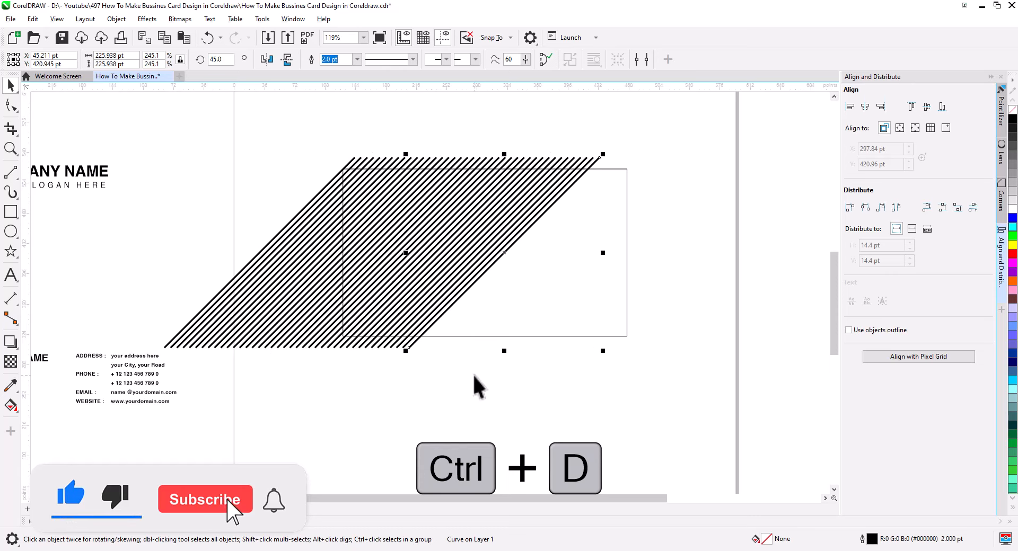
{"action": "key", "text": "ctrl+d"}
{"action": "key", "text": "ctrl+d"}
{"action": "key", "text": "ctrl+d"}
{"action": "key", "text": "ctrl+d"}
{"action": "key", "text": "ctrl+d"}
{"action": "key", "text": "ctrl+d"}
{"action": "key", "text": "ctrl+d"}
{"action": "key", "text": "ctrl+d"}
{"action": "key", "text": "ctrl+d"}
{"action": "key", "text": "ctrl+d"}
{"action": "key", "text": "ctrl+d"}
{"action": "key", "text": "ctrl+d"}
{"action": "key", "text": "ctrl+d"}
{"action": "key", "text": "ctrl+d"}
{"action": "key", "text": "ctrl+d"}
{"action": "key", "text": "ctrl+d"}
{"action": "key", "text": "ctrl+d"}
{"action": "key", "text": "ctrl+d"}
{"action": "key", "text": "ctrl+d"}
{"action": "key", "text": "ctrl+d"}
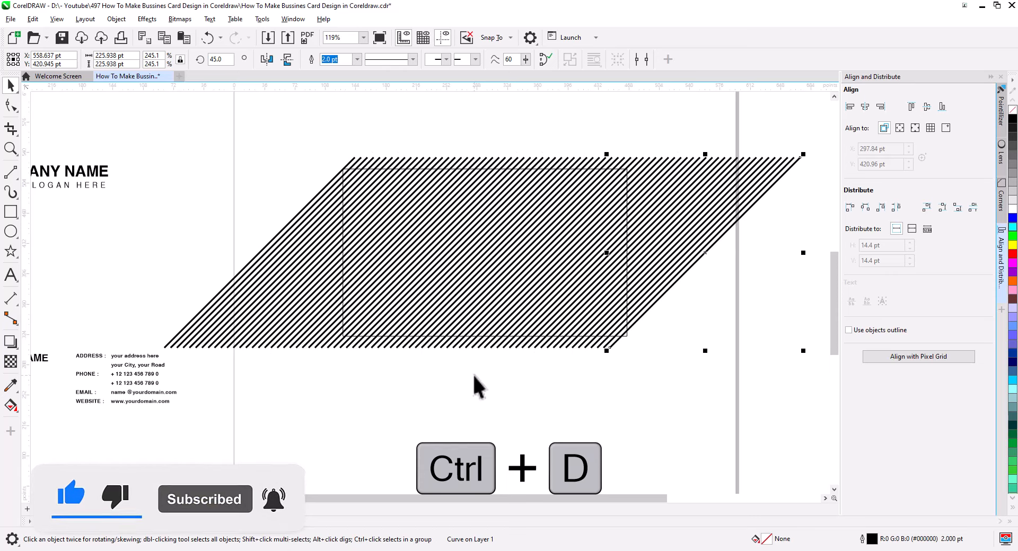
Select all the diagonal stripes without the rectangle and combine them into a single curve
{"action": "scroll", "coordinate": [504, 386], "scroll_direction": "down", "scroll_amount": 2}
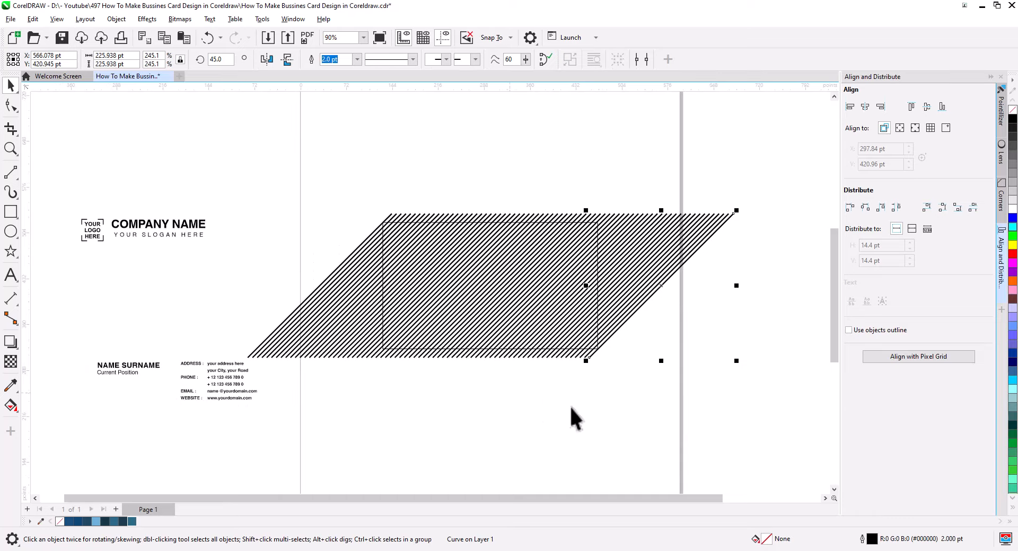
{"action": "left_click_drag", "start_coordinate": [798, 394], "coordinate": [513, 319]}
{"action": "left_click_drag", "start_coordinate": [240, 153], "coordinate": [240, 152]}
{"action": "scroll", "coordinate": [536, 241], "scroll_direction": "up", "scroll_amount": 3}
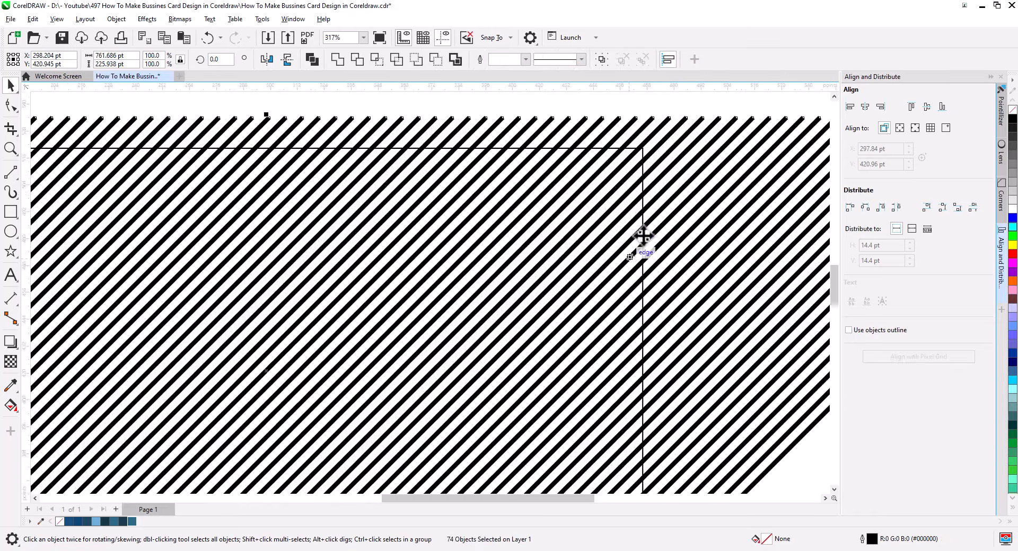
{"action": "scroll", "coordinate": [643, 236], "scroll_direction": "up", "scroll_amount": 3}
{"action": "left_click", "coordinate": [646, 197], "text": "shift"}
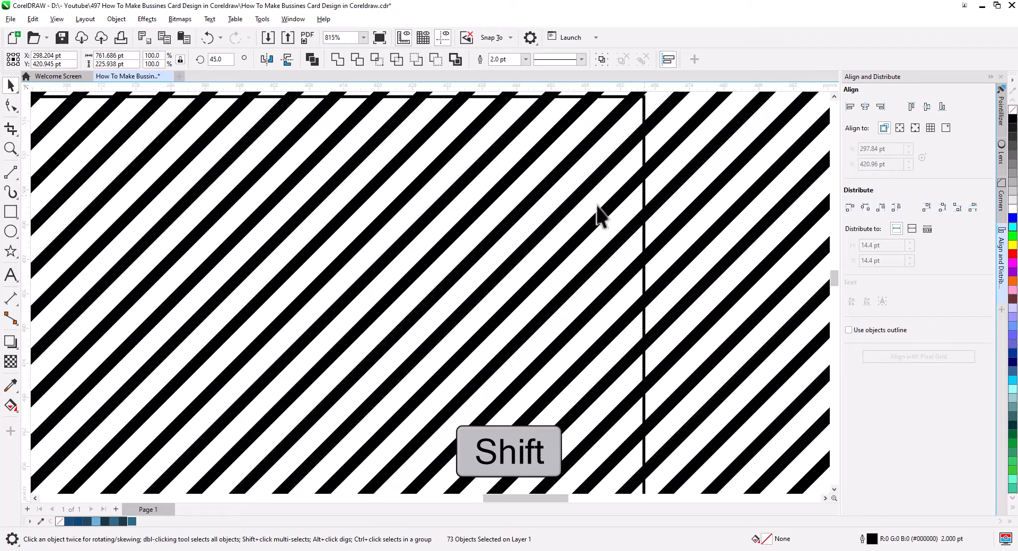
{"action": "scroll", "coordinate": [545, 216], "scroll_direction": "down", "scroll_amount": 6}
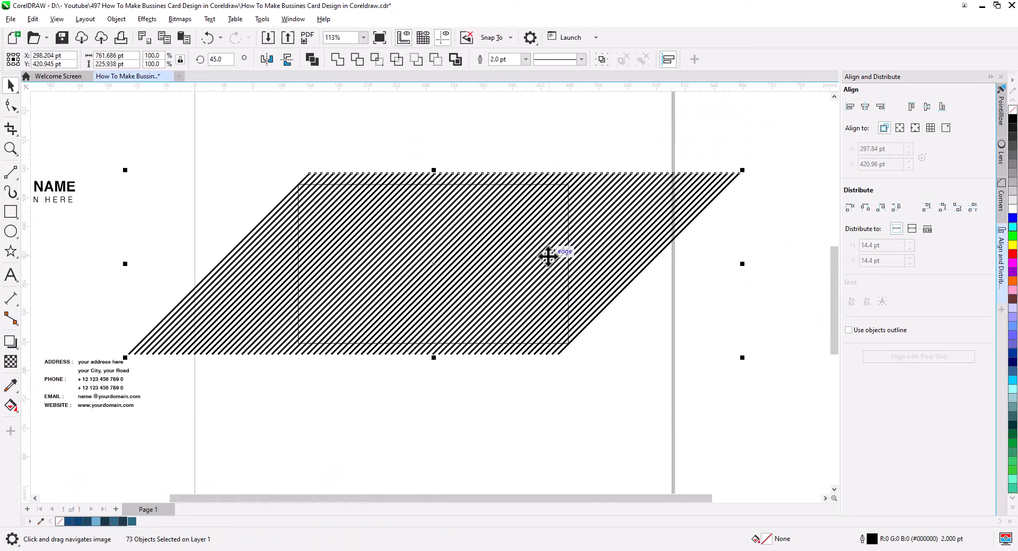
{"action": "left_click", "coordinate": [312, 57]}
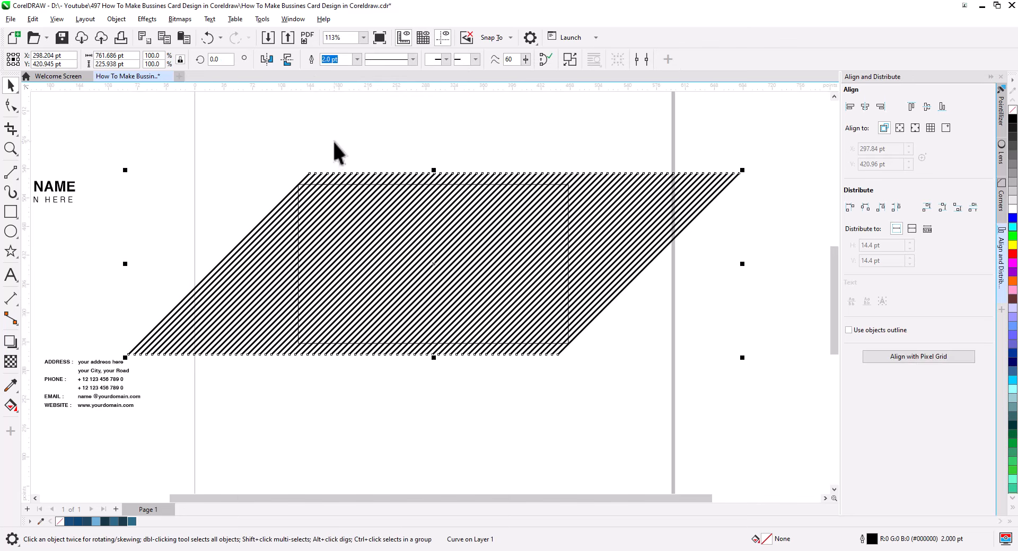
Convert the combined stripes' outline to an object and fill it with dark blue #164E7F
{"action": "left_click", "coordinate": [116, 19]}
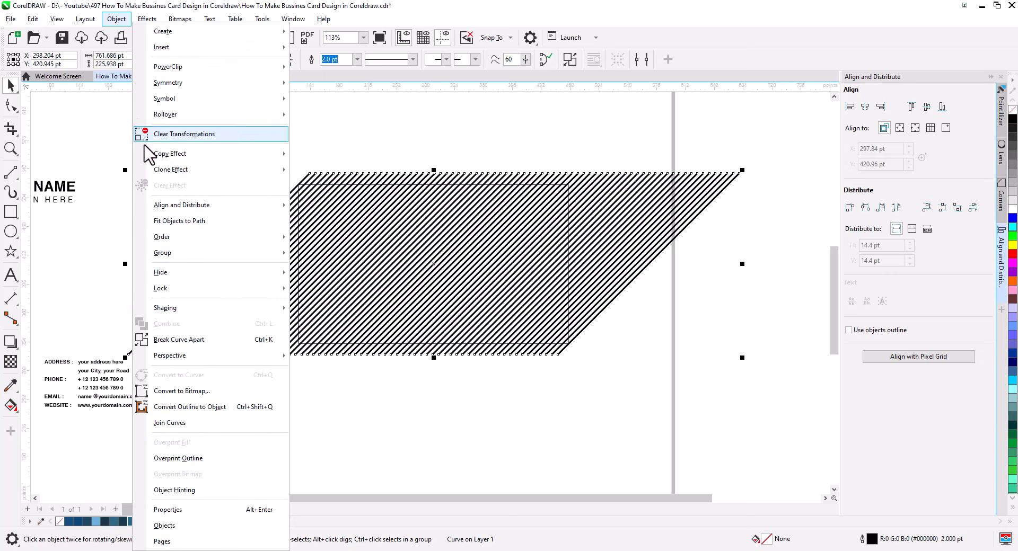
{"action": "left_click", "coordinate": [202, 408]}
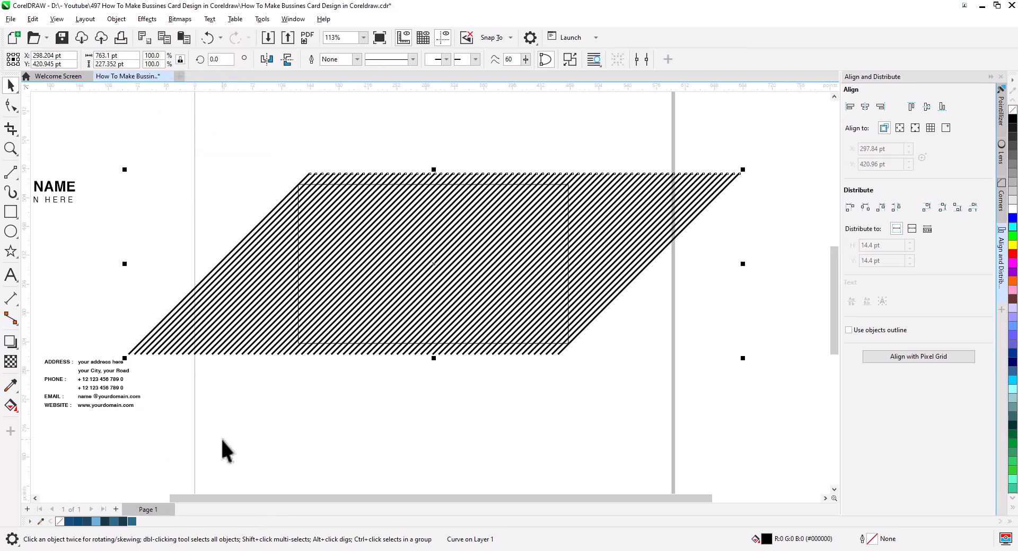
{"action": "left_click", "coordinate": [69, 522]}
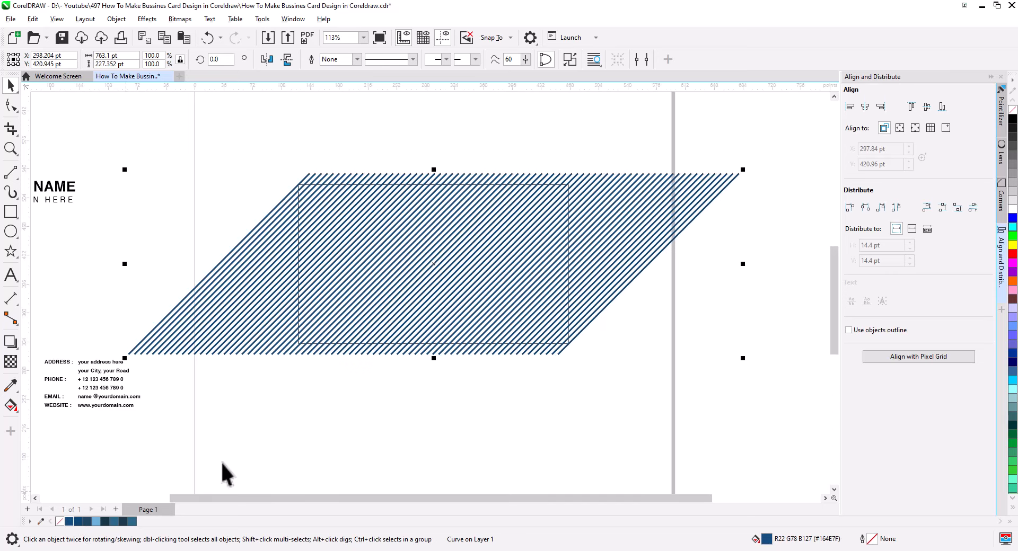
PowerClip the blue stripes inside the rectangle
{"action": "left_click", "coordinate": [569, 308]}
{"action": "scroll", "coordinate": [570, 308], "scroll_direction": "up", "scroll_amount": 8}
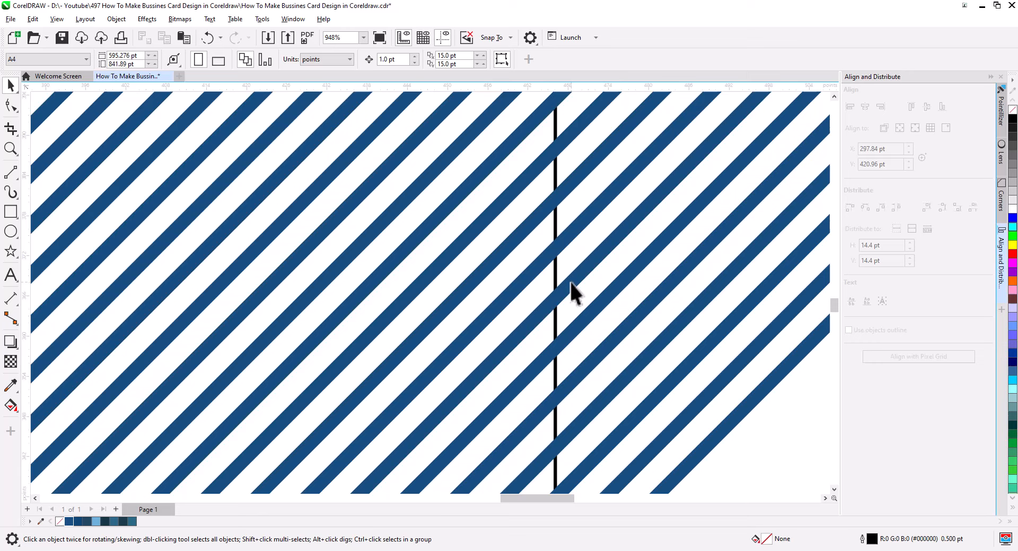
{"action": "right_click", "coordinate": [571, 282]}
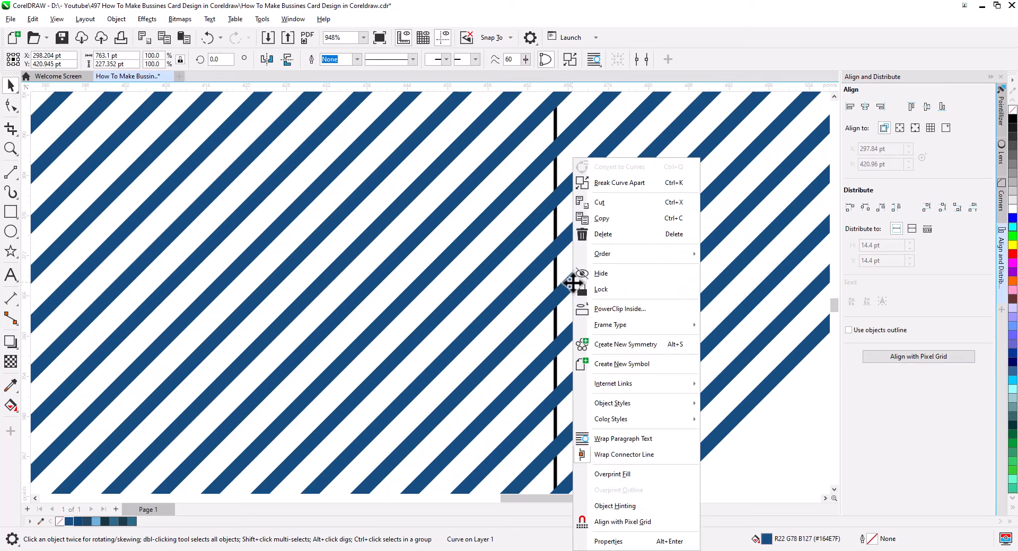
{"action": "left_click", "coordinate": [588, 310]}
{"action": "left_click", "coordinate": [541, 297]}
{"action": "scroll", "coordinate": [546, 313], "scroll_direction": "down", "scroll_amount": 3}
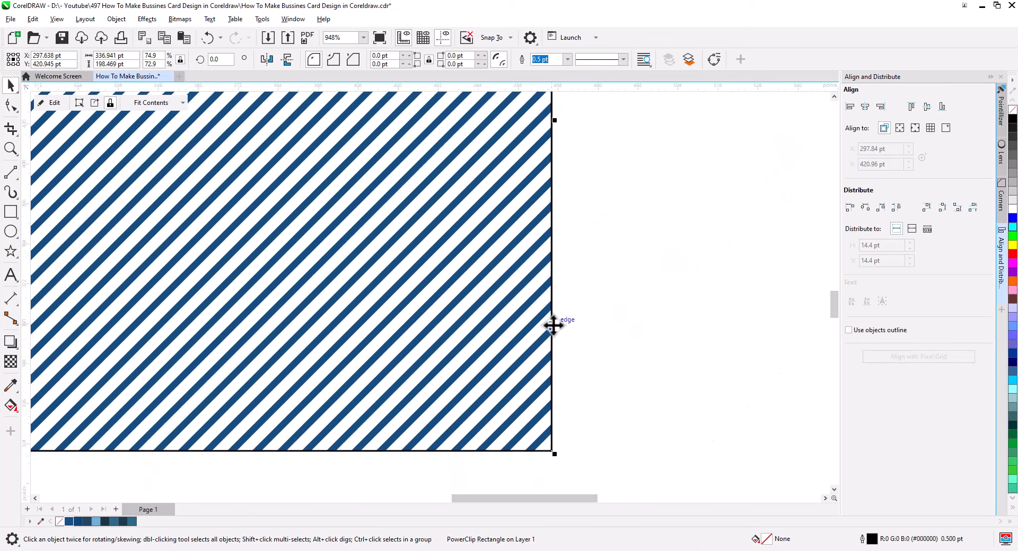
{"action": "scroll", "coordinate": [526, 342], "scroll_direction": "down", "scroll_amount": 2}
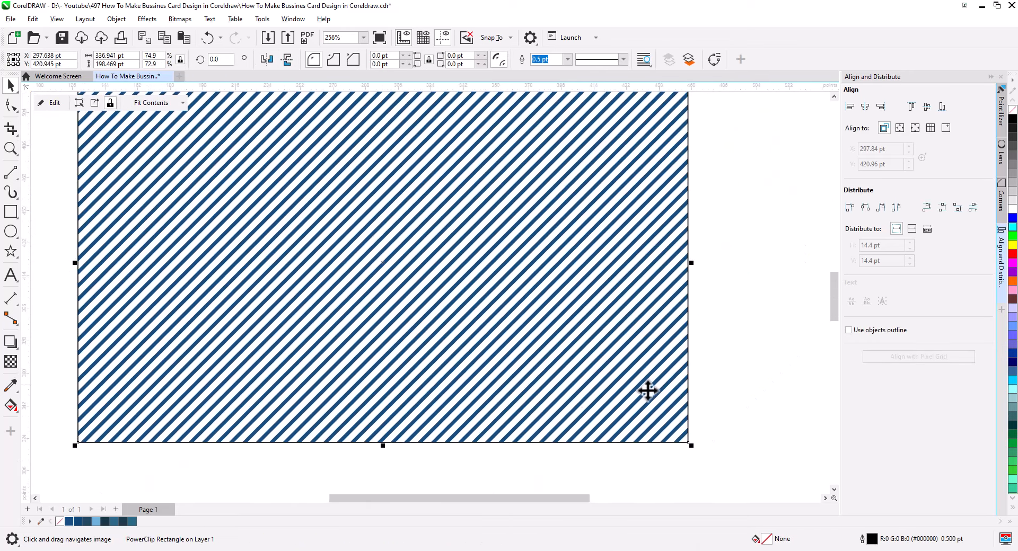
Fill the striped rectangle with the darker blue #0E4675 and remove its outline
{"action": "left_click", "coordinate": [77, 522]}
{"action": "left_click", "coordinate": [321, 453]}
{"action": "scroll", "coordinate": [396, 376], "scroll_direction": "up", "scroll_amount": 2}
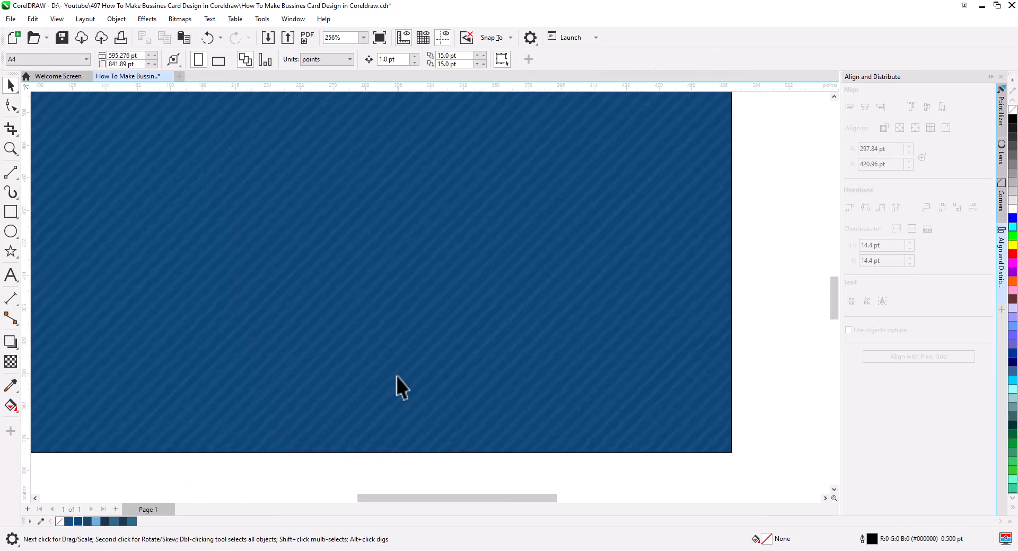
{"action": "scroll", "coordinate": [421, 344], "scroll_direction": "down", "scroll_amount": 5}
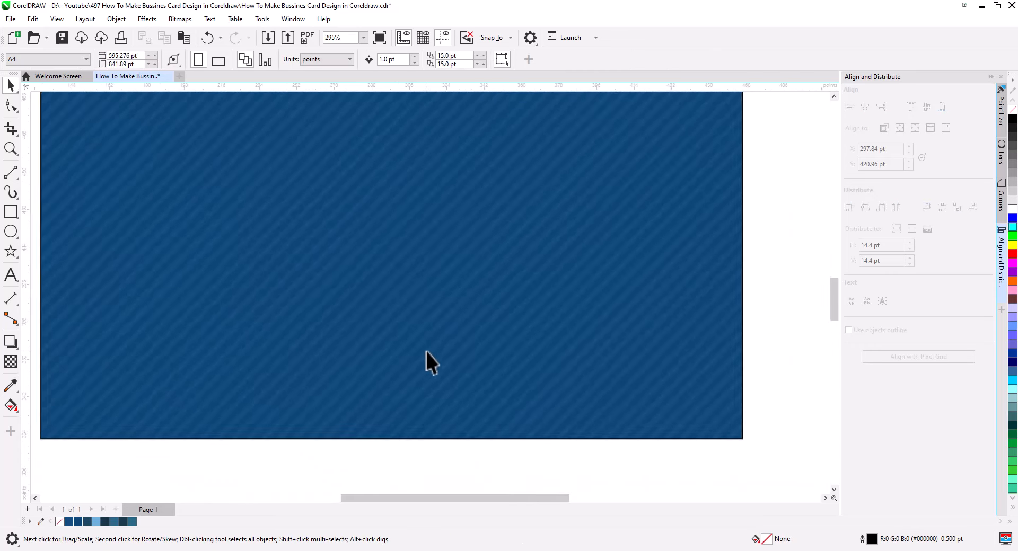
{"action": "left_click", "coordinate": [416, 373]}
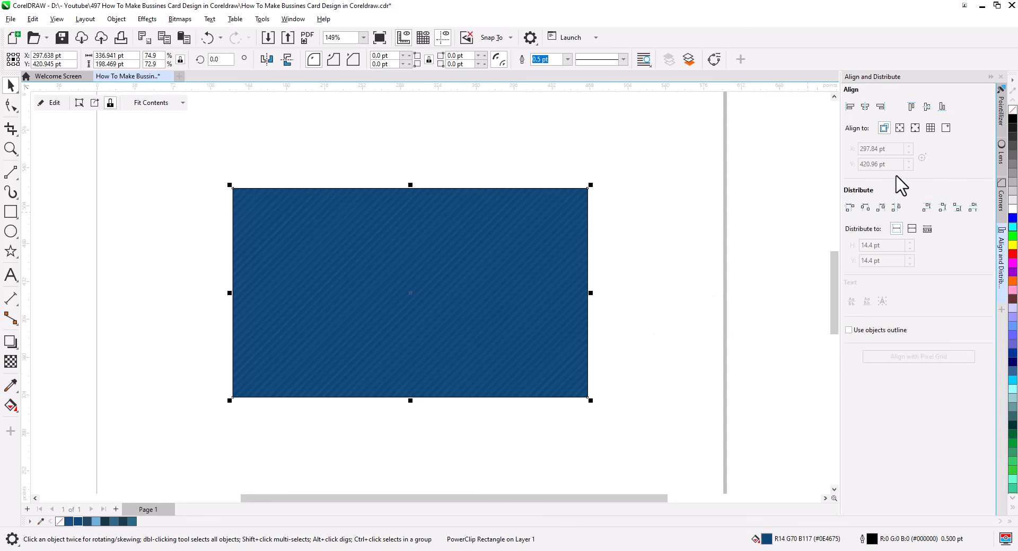
{"action": "right_click", "coordinate": [1011, 112]}
{"action": "left_click", "coordinate": [681, 272]}
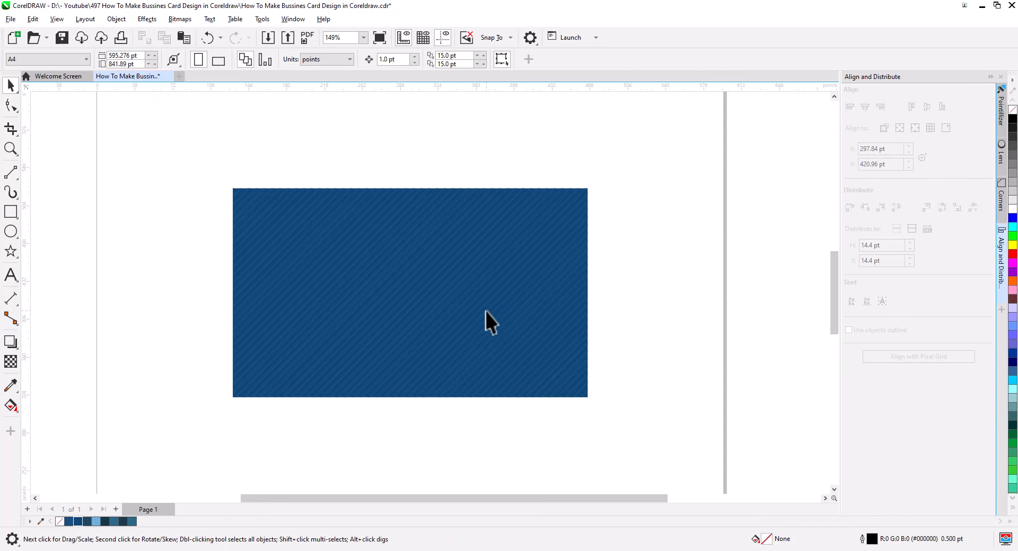
Place one copy of the striped rectangle straight below the original and another straight above it
{"action": "left_click_drag", "start_coordinate": [486, 311], "coordinate": [497, 272]}
{"action": "scroll", "coordinate": [498, 271], "scroll_direction": "down", "scroll_amount": 1}
{"action": "left_click_drag", "start_coordinate": [546, 180], "coordinate": [529, 418]}
{"action": "left_click", "coordinate": [555, 444]}
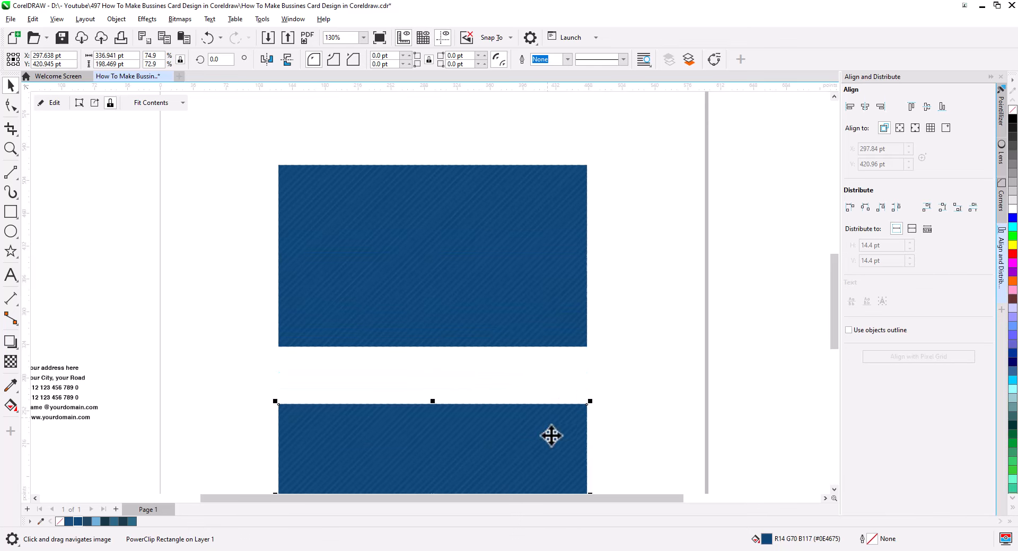
{"action": "left_click", "coordinate": [595, 373]}
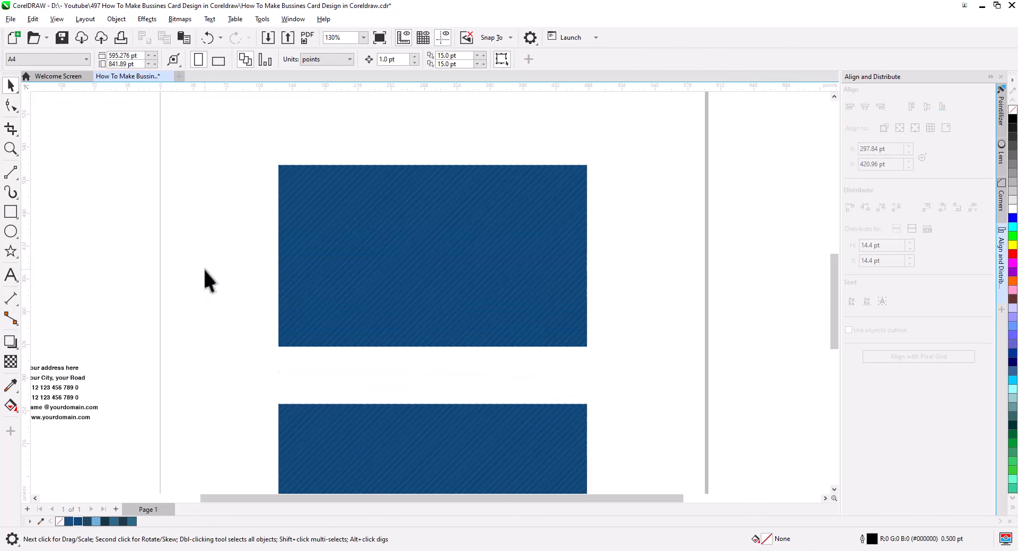
{"action": "scroll", "coordinate": [177, 289], "scroll_direction": "down", "scroll_amount": 3}
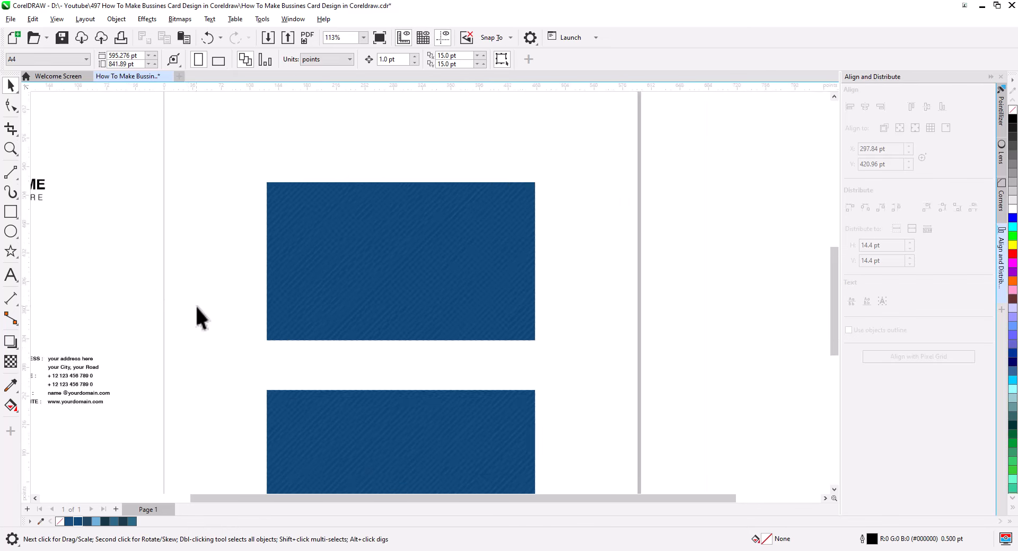
{"action": "left_click_drag", "start_coordinate": [386, 375], "coordinate": [387, 227]}
{"action": "left_click", "coordinate": [411, 252]}
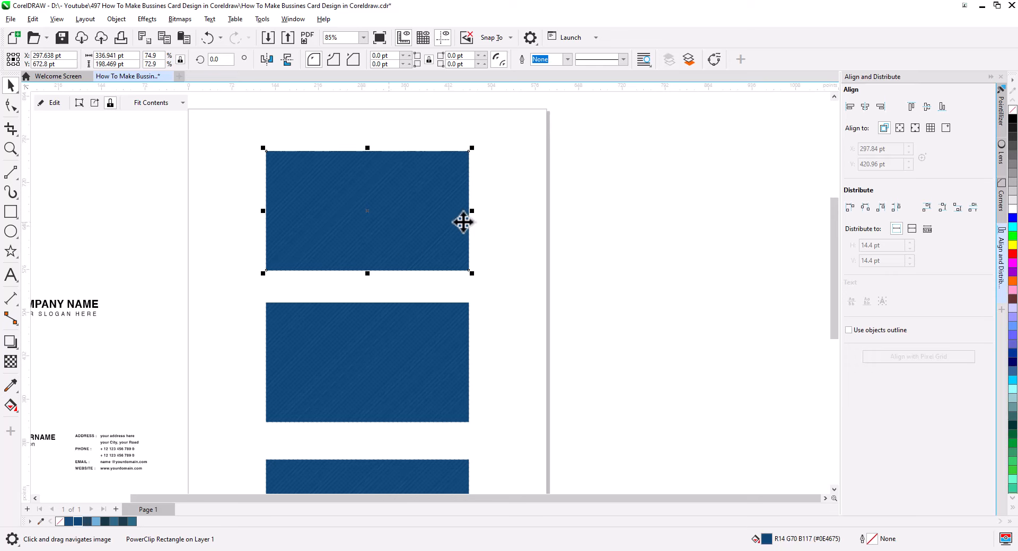
Extract the PowerClip contents from the uppermost striped rectangle and delete the extracted stripes
{"action": "right_click", "coordinate": [437, 207]}
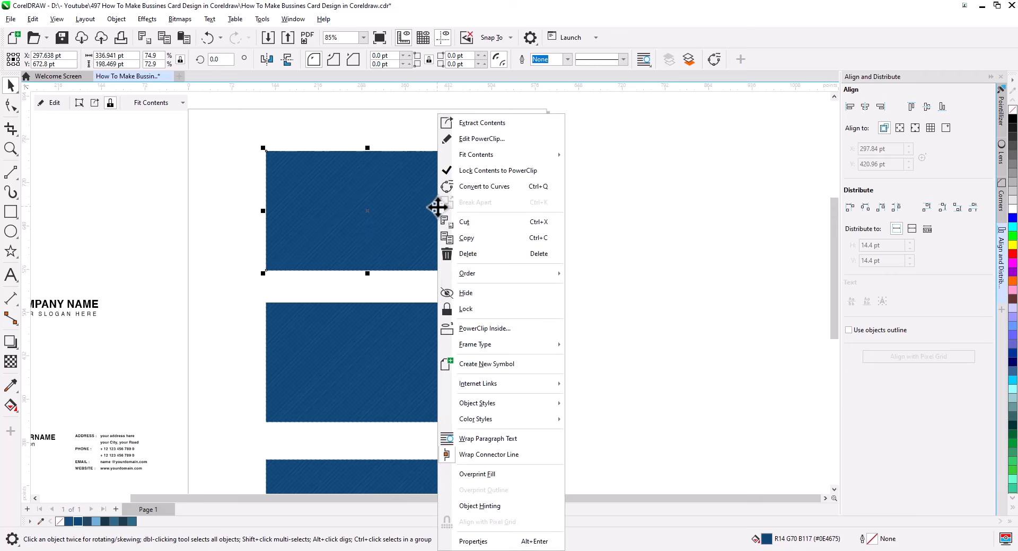
{"action": "left_click", "coordinate": [487, 123]}
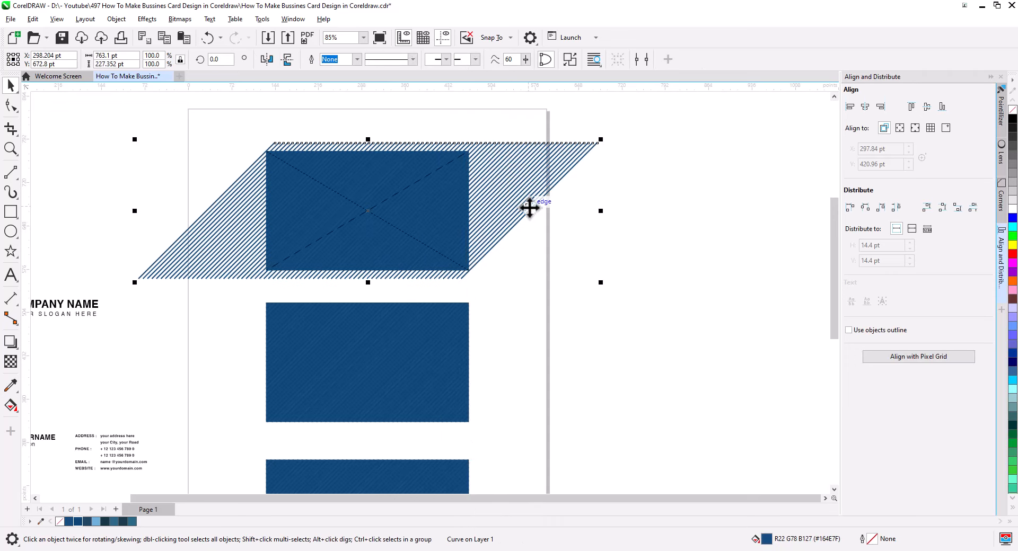
{"action": "key", "text": "Delete"}
Remove the empty PowerClip frame from the uppermost blue rectangle so it becomes an ordinary rectangle
{"action": "right_click", "coordinate": [417, 214]}
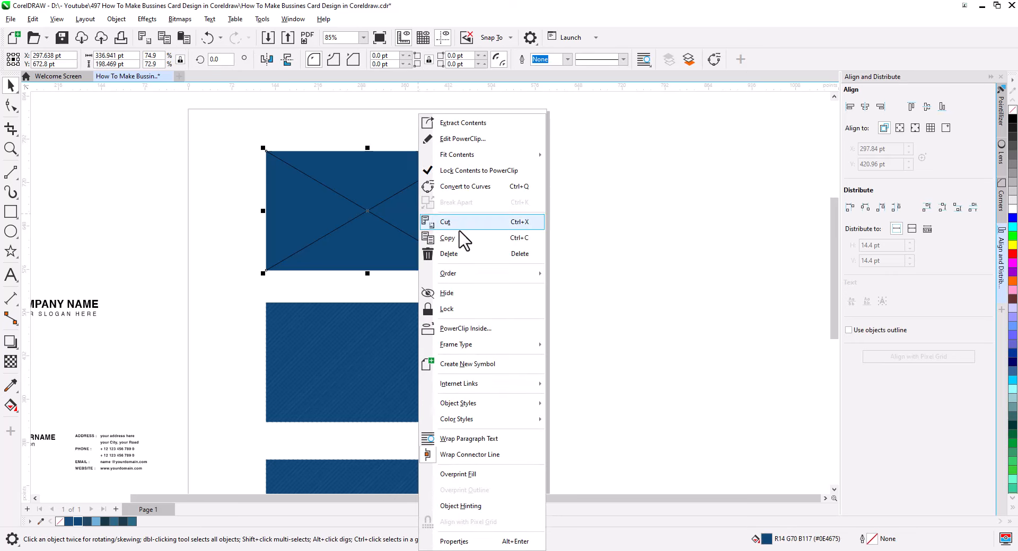
{"action": "mouse_move", "coordinate": [479, 344]}
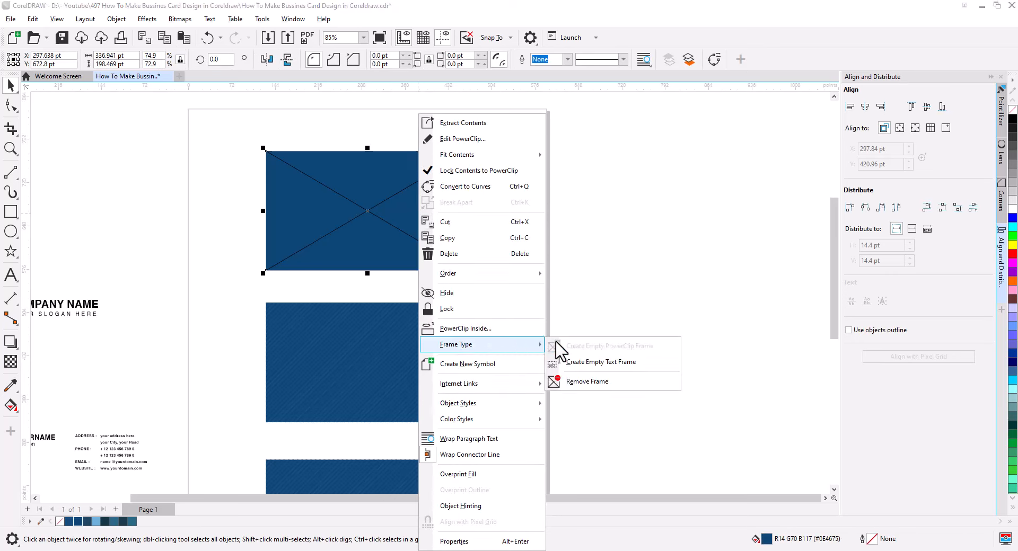
{"action": "left_click", "coordinate": [591, 383]}
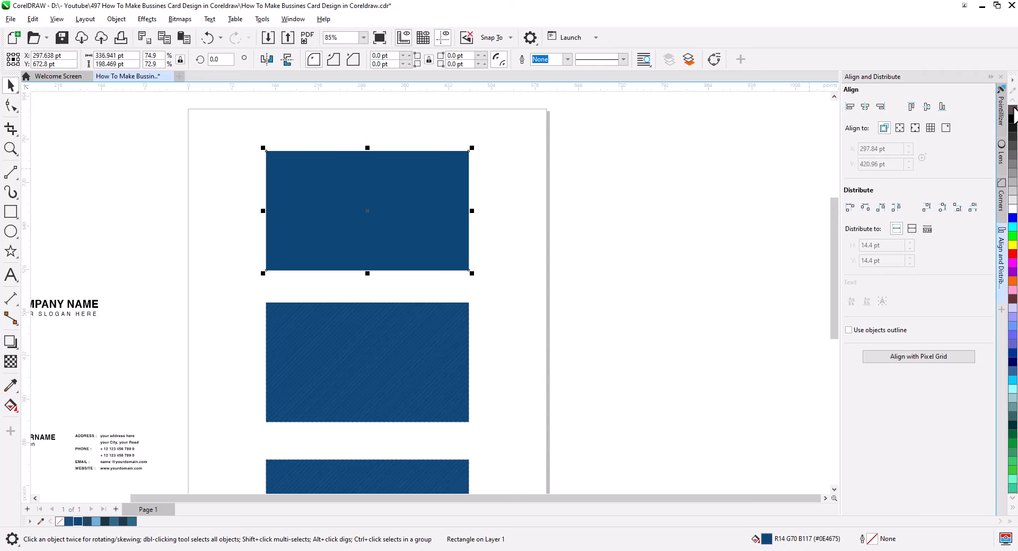
Clear the fill of the uppermost rectangle and give it a black outline
{"action": "key", "text": "Delete"}
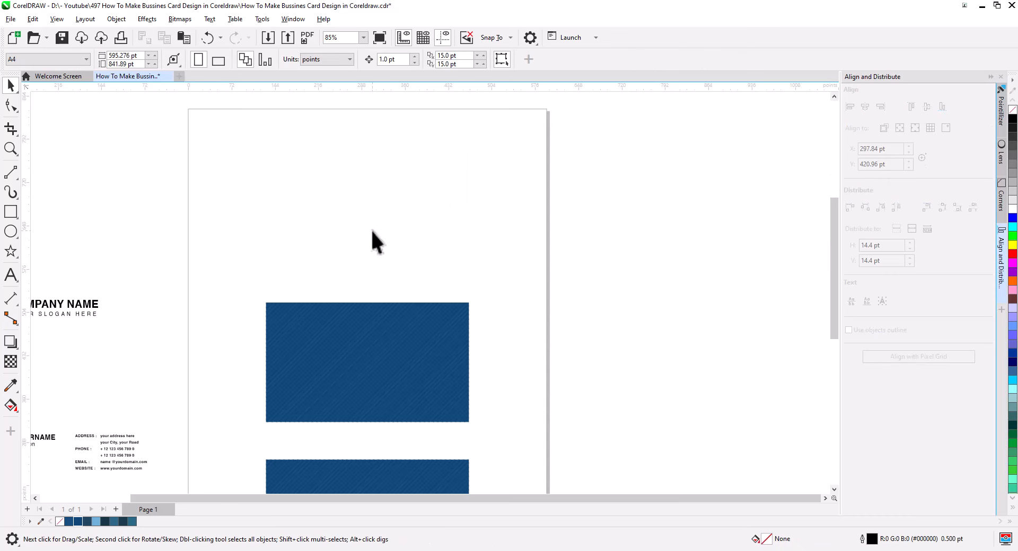
{"action": "left_click", "coordinate": [370, 229]}
{"action": "right_click", "coordinate": [1012, 119]}
{"action": "left_click", "coordinate": [512, 245]}
Draw a wide flat ellipse, about 239 by 30 pt, in the upper half of the outlined rectangle
{"action": "scroll", "coordinate": [358, 209], "scroll_direction": "up", "scroll_amount": 6}
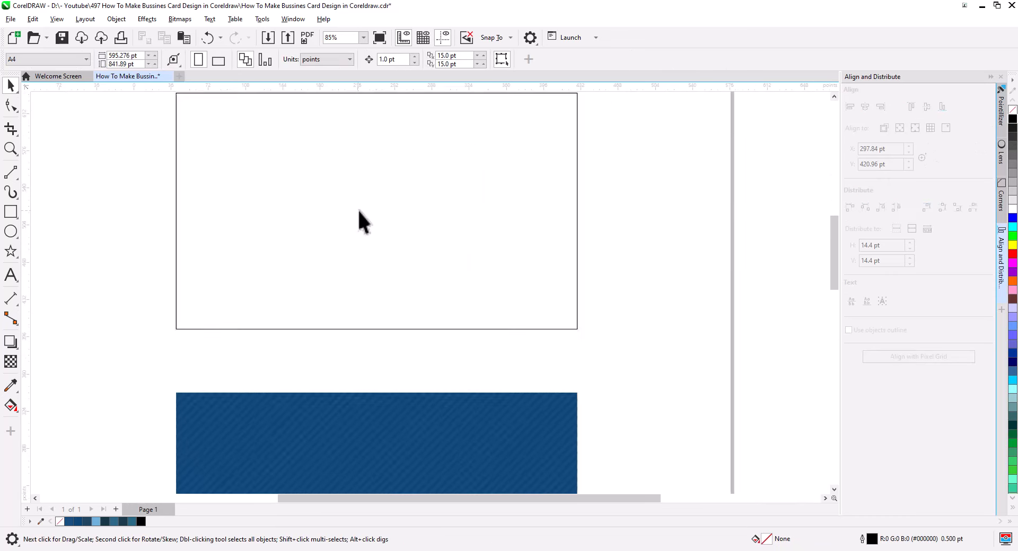
{"action": "left_click_drag", "start_coordinate": [372, 208], "coordinate": [406, 283]}
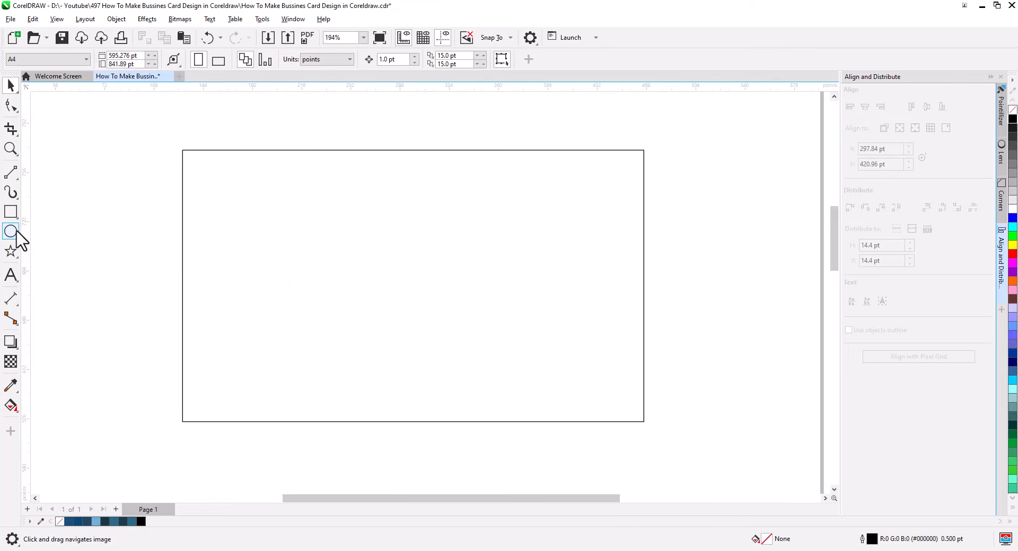
{"action": "left_click", "coordinate": [11, 231]}
{"action": "left_click_drag", "start_coordinate": [303, 224], "coordinate": [632, 265]}
{"action": "left_click", "coordinate": [11, 85]}
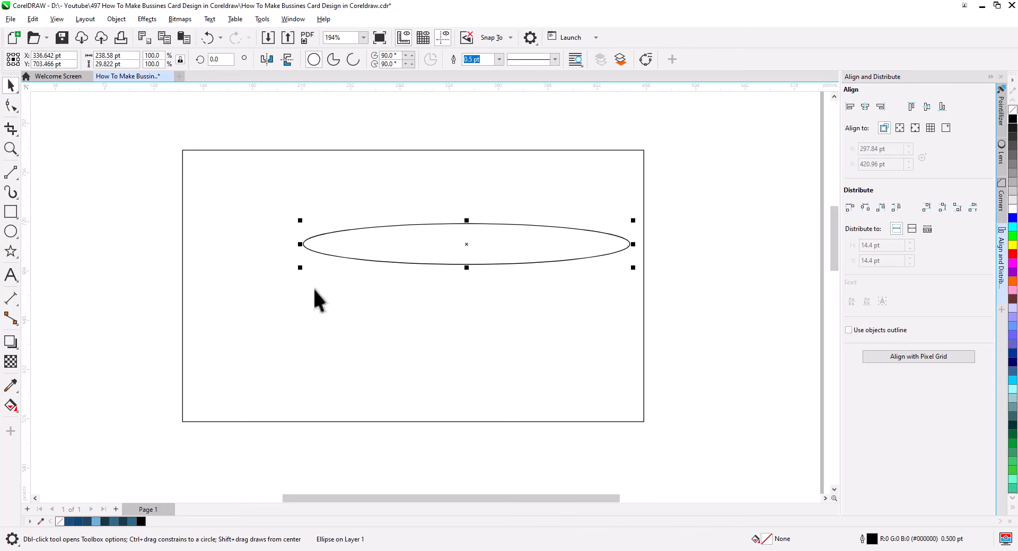
Centre the ellipse horizontally on the rectangle, shift it up and stretch it to about 43 pt high
{"action": "key", "text": "ctrl+a"}
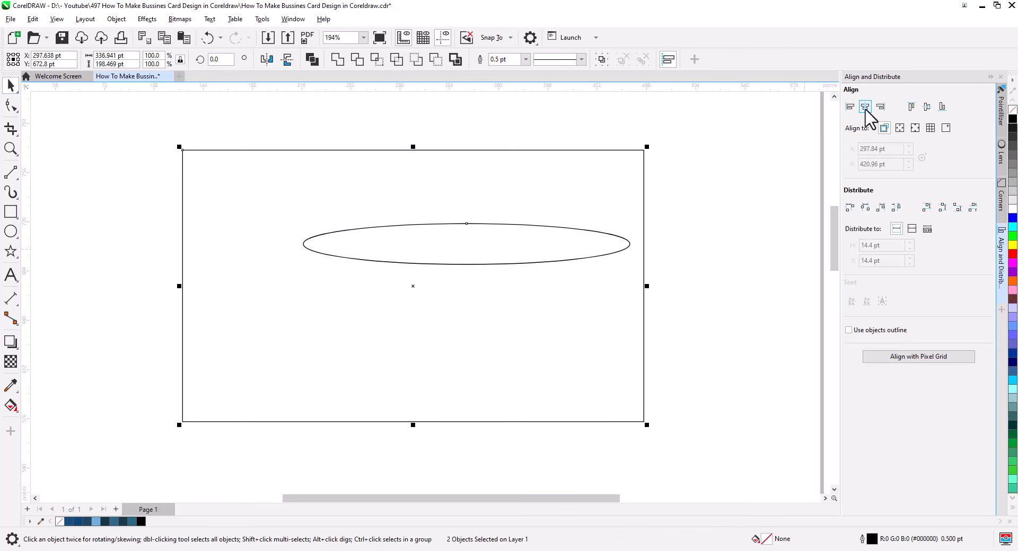
{"action": "left_click", "coordinate": [866, 108]}
{"action": "left_click", "coordinate": [416, 249]}
{"action": "mouse_move", "coordinate": [419, 245]}
{"action": "left_mouse_down"}
{"action": "mouse_move", "coordinate": [419, 212]}
{"action": "mouse_move", "coordinate": [416, 254]}
{"action": "left_mouse_up"}
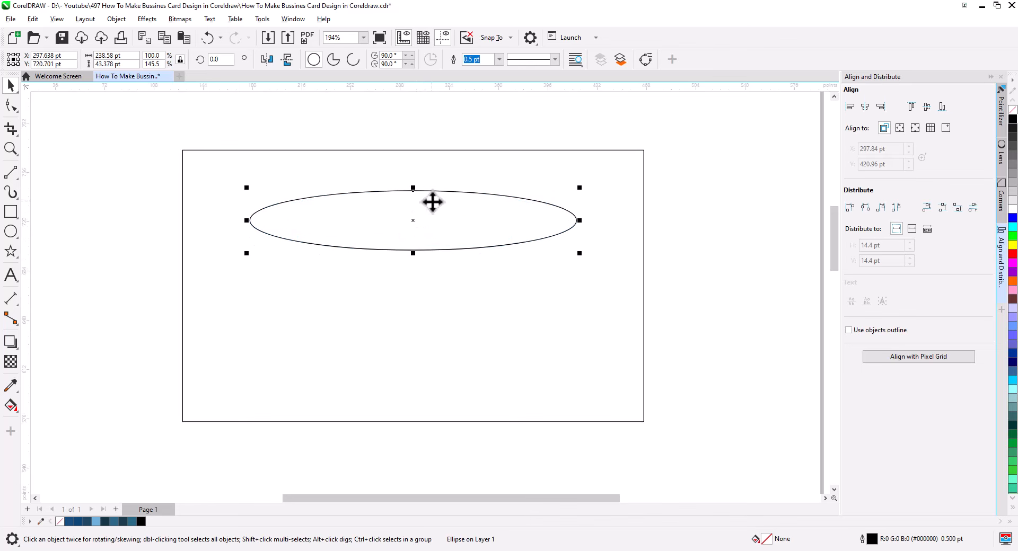
Place a copy of the ellipse straight below the original, near the rectangle's lower edge
{"action": "left_click_drag", "start_coordinate": [433, 202], "coordinate": [430, 332]}
{"action": "left_click", "coordinate": [463, 356]}
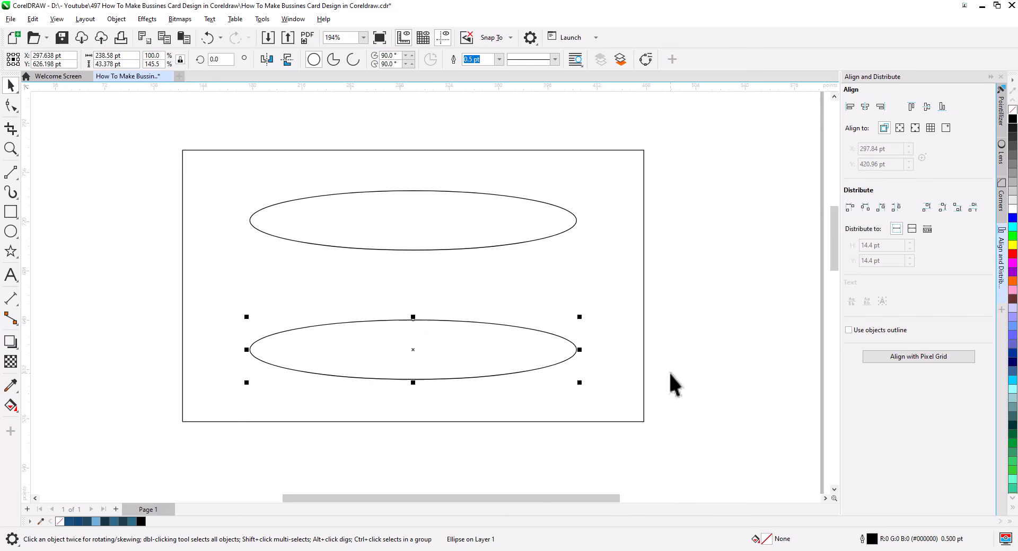
{"action": "left_click_drag", "start_coordinate": [500, 369], "coordinate": [500, 375]}
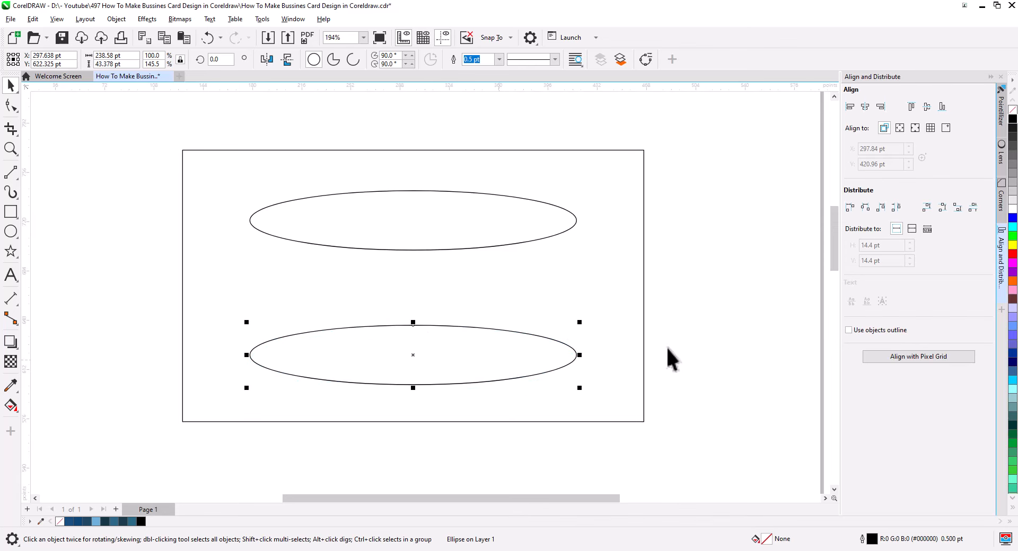
{"action": "left_click", "coordinate": [667, 349]}
Move the lower ellipse closer to the upper one and resize both to about 237 by 50 pt
{"action": "left_click", "coordinate": [489, 327]}
{"action": "left_click", "coordinate": [489, 248], "text": "shift"}
{"action": "left_click_drag", "start_coordinate": [580, 288], "coordinate": [556, 287]}
{"action": "left_click", "coordinate": [613, 320]}
{"action": "left_click_drag", "start_coordinate": [517, 356], "coordinate": [513, 325]}
{"action": "left_click", "coordinate": [481, 238], "text": "shift"}
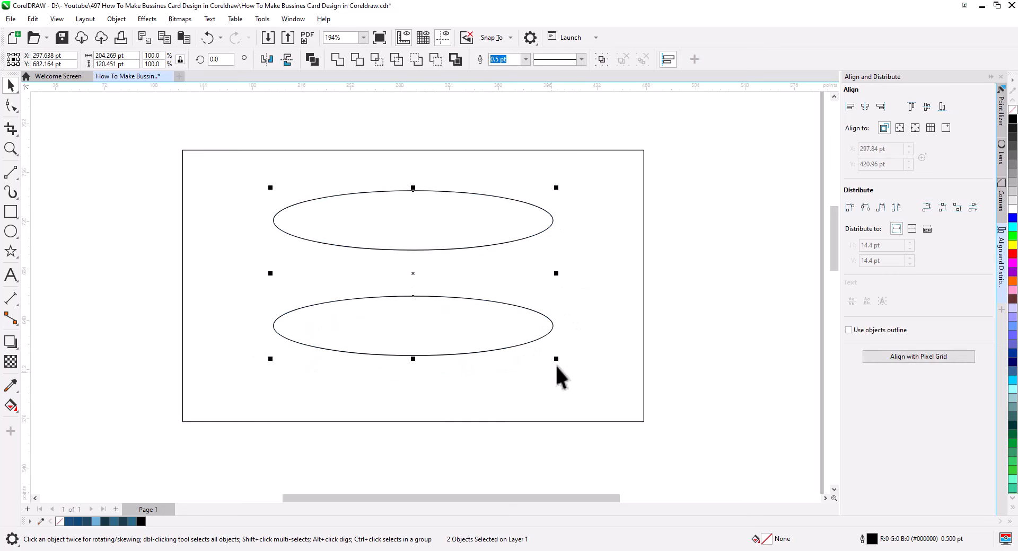
{"action": "left_click_drag", "start_coordinate": [556, 359], "coordinate": [601, 395]}
Centre both ellipses horizontally on the outlined rectangle
{"action": "key", "text": "ctrl+a"}
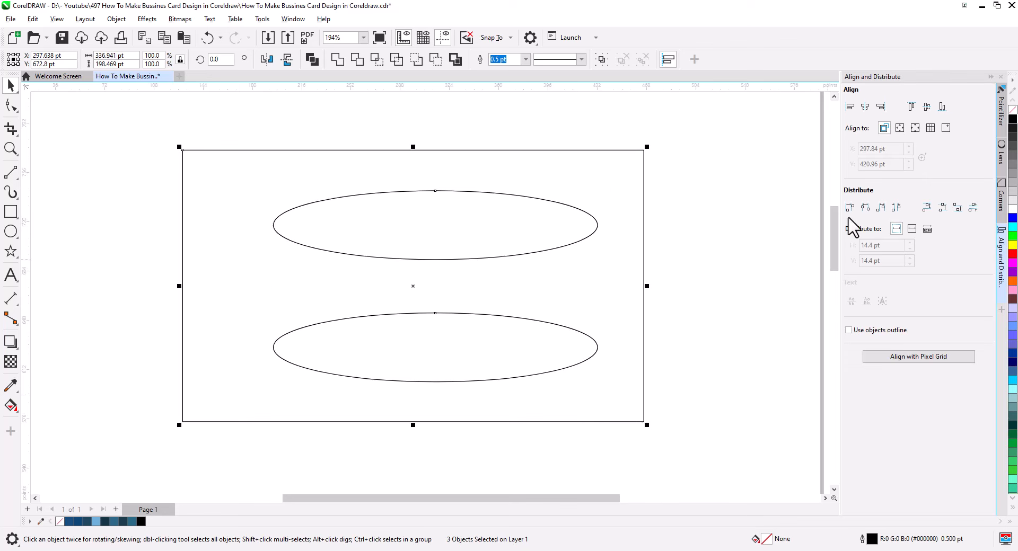
{"action": "left_click", "coordinate": [865, 107]}
{"action": "left_click", "coordinate": [196, 241]}
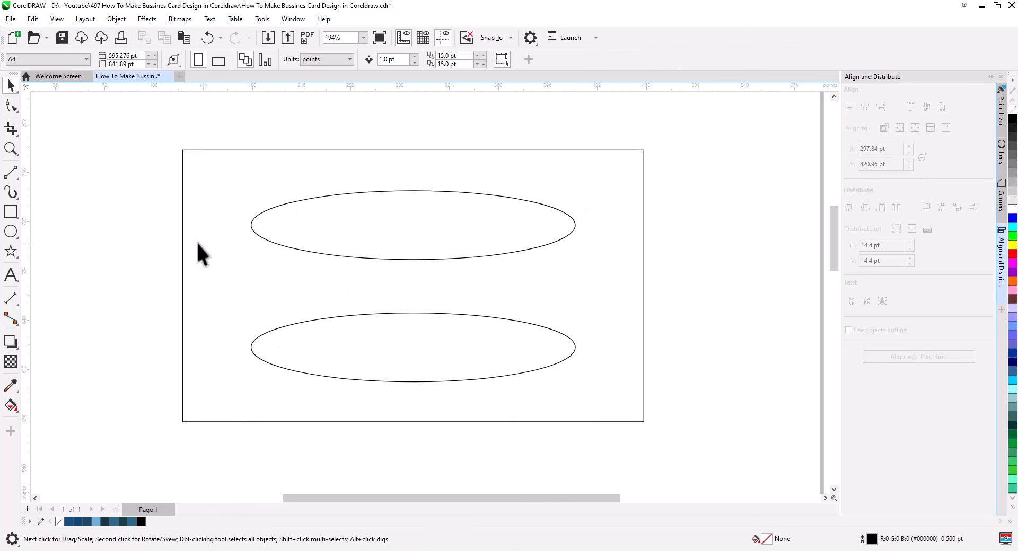
Draw a vertical line about 133 pt long beside the ellipses and align it with the upper ellipse's left edge
{"action": "left_click", "coordinate": [11, 173]}
{"action": "left_click_drag", "start_coordinate": [251, 215], "coordinate": [238, 398]}
{"action": "left_click", "coordinate": [11, 85]}
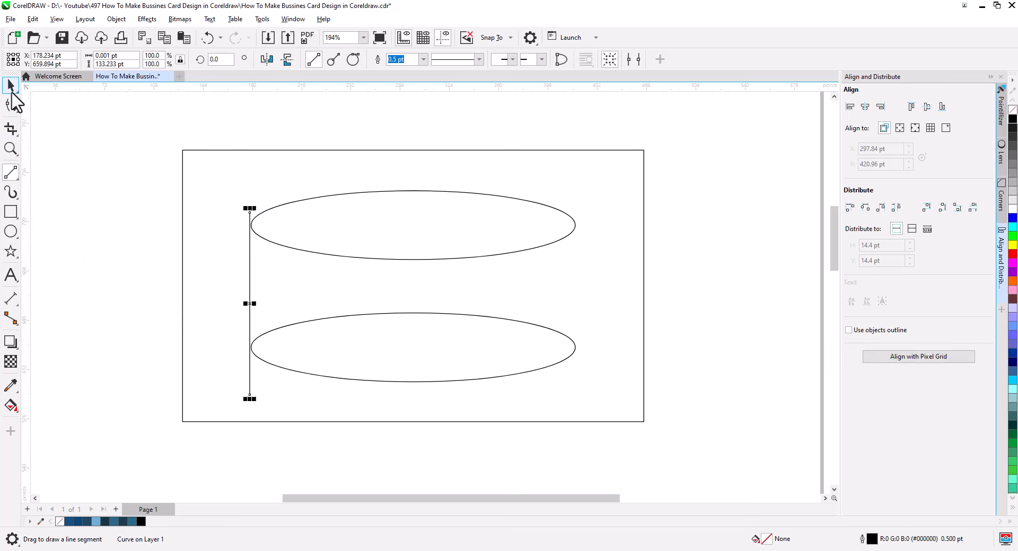
{"action": "left_click", "coordinate": [263, 237], "text": "shift"}
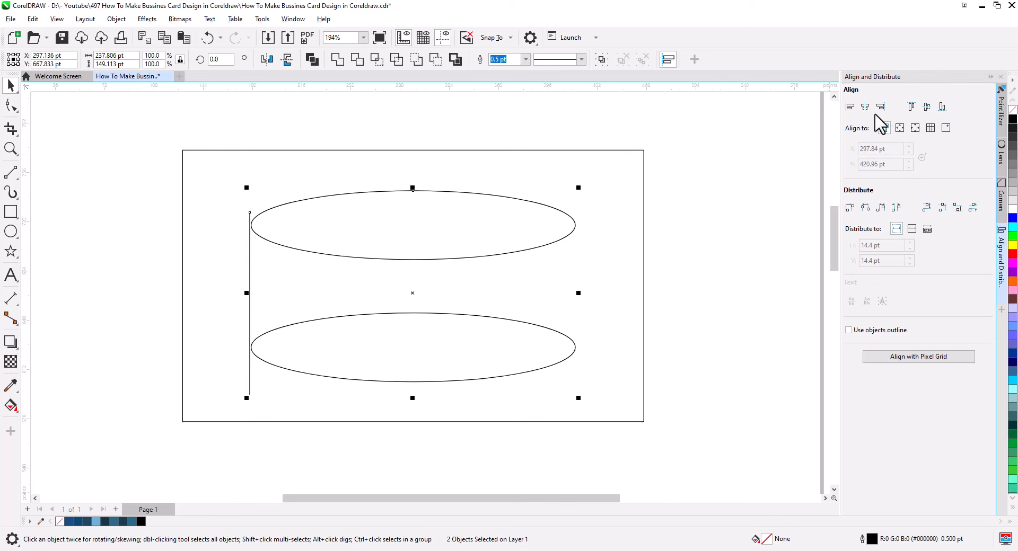
{"action": "left_click", "coordinate": [851, 108]}
{"action": "left_click", "coordinate": [273, 277]}
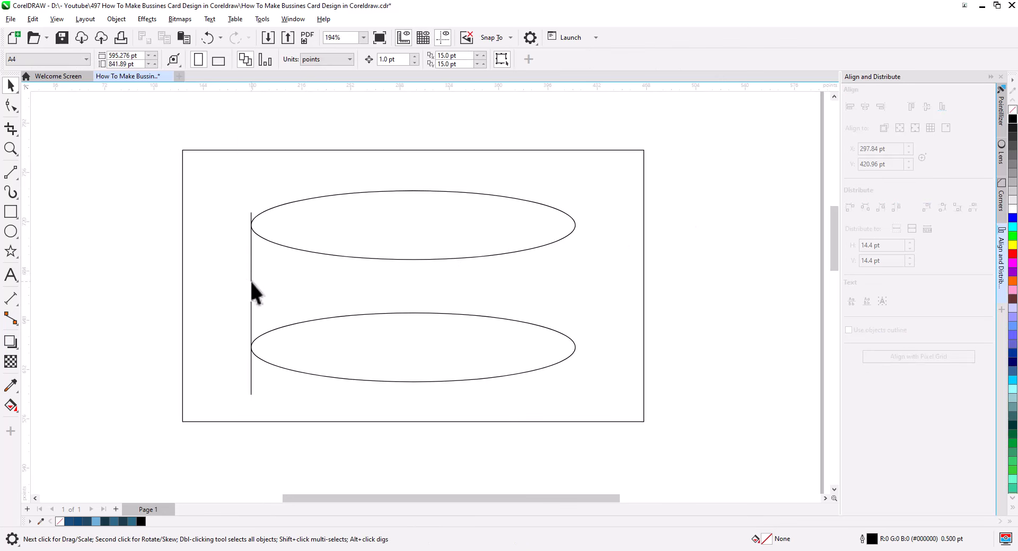
Copy the vertical line to the other end of the ellipses and align it with the upper ellipse's right edge
{"action": "left_click_drag", "start_coordinate": [250, 280], "coordinate": [576, 277]}
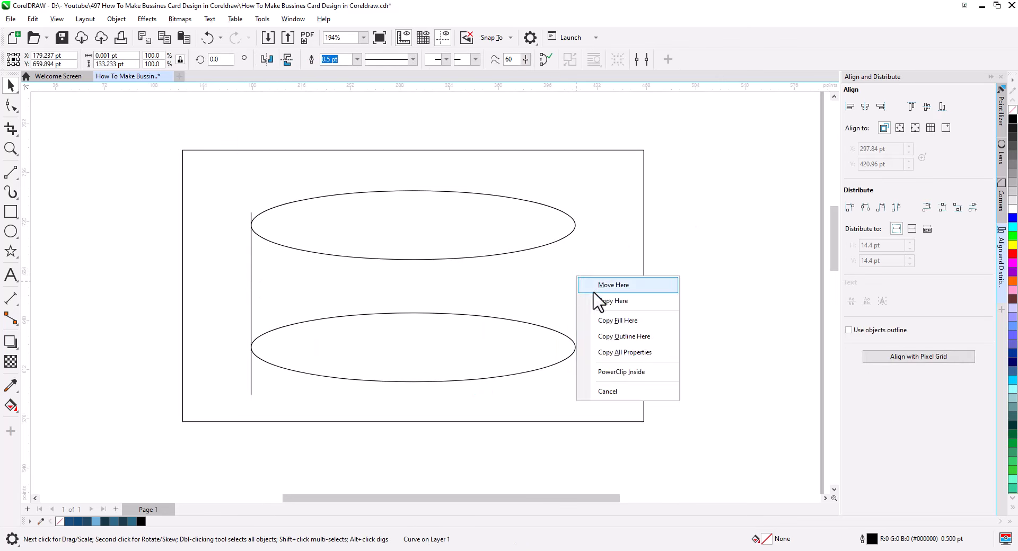
{"action": "left_click", "coordinate": [605, 301]}
{"action": "left_click", "coordinate": [542, 241], "text": "shift"}
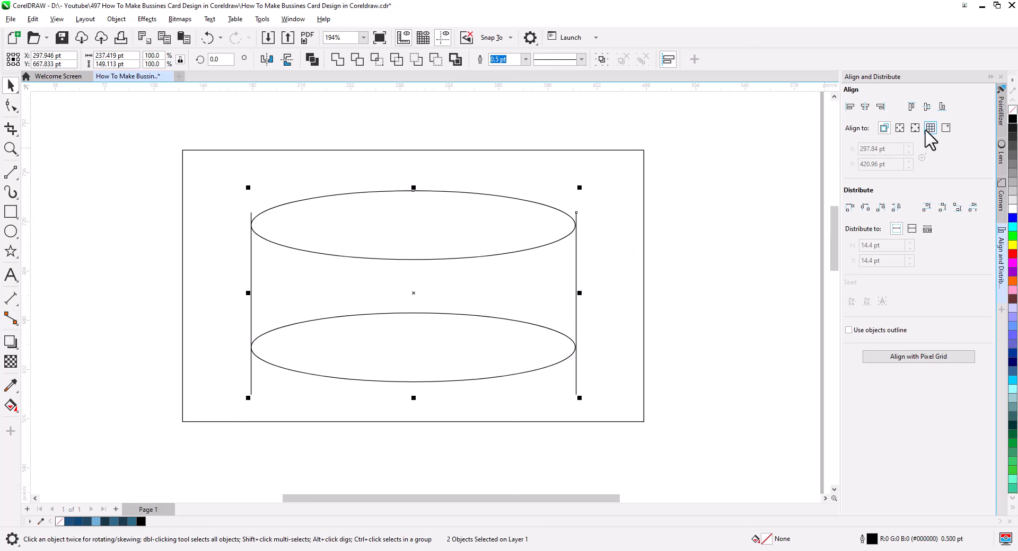
{"action": "left_click", "coordinate": [881, 107]}
{"action": "left_click", "coordinate": [666, 286]}
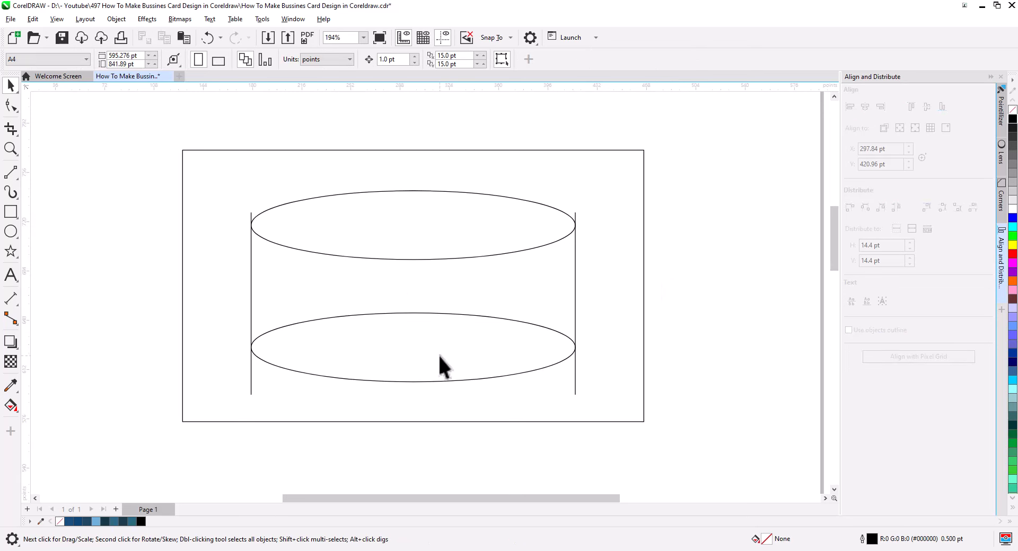
Move the lower ellipse slightly down and Smart Fill the area between the ellipses and side lines with blue
{"action": "left_click_drag", "start_coordinate": [438, 364], "coordinate": [439, 382]}
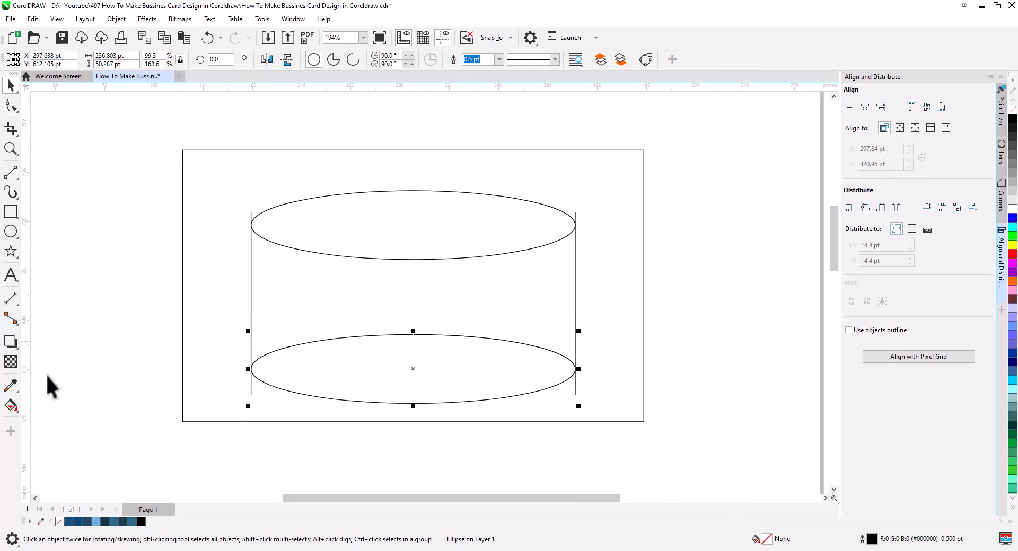
{"action": "left_click", "coordinate": [9, 413]}
{"action": "left_click", "coordinate": [53, 422]}
{"action": "left_click", "coordinate": [406, 329]}
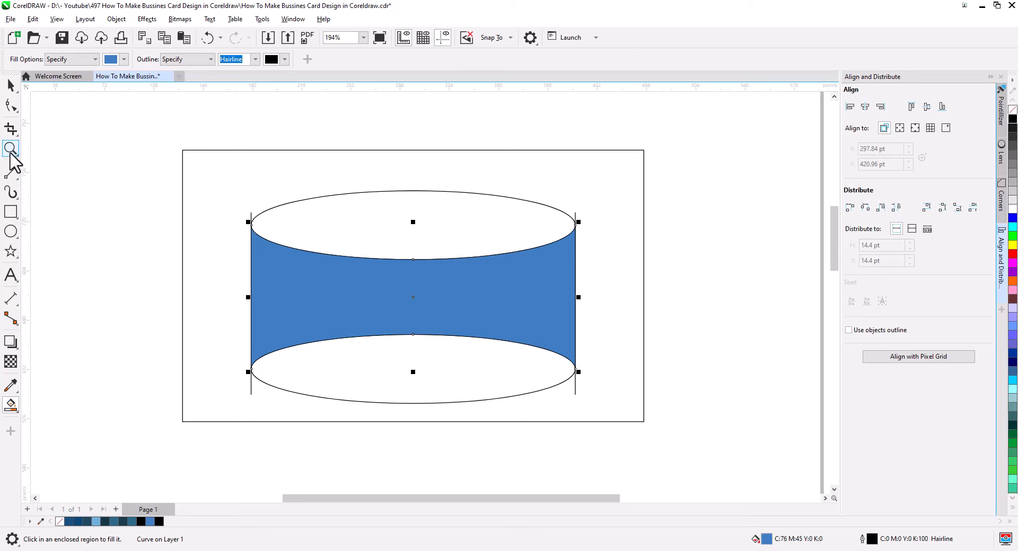
Draw a vertical line about 191 pt long across the ellipses' left end and place a copy across their right end
{"action": "left_click", "coordinate": [11, 172]}
{"action": "mouse_move", "coordinate": [284, 175]}
{"action": "left_mouse_down"}
{"action": "mouse_move", "coordinate": [272, 383]}
{"action": "mouse_move", "coordinate": [281, 434]}
{"action": "left_mouse_up"}
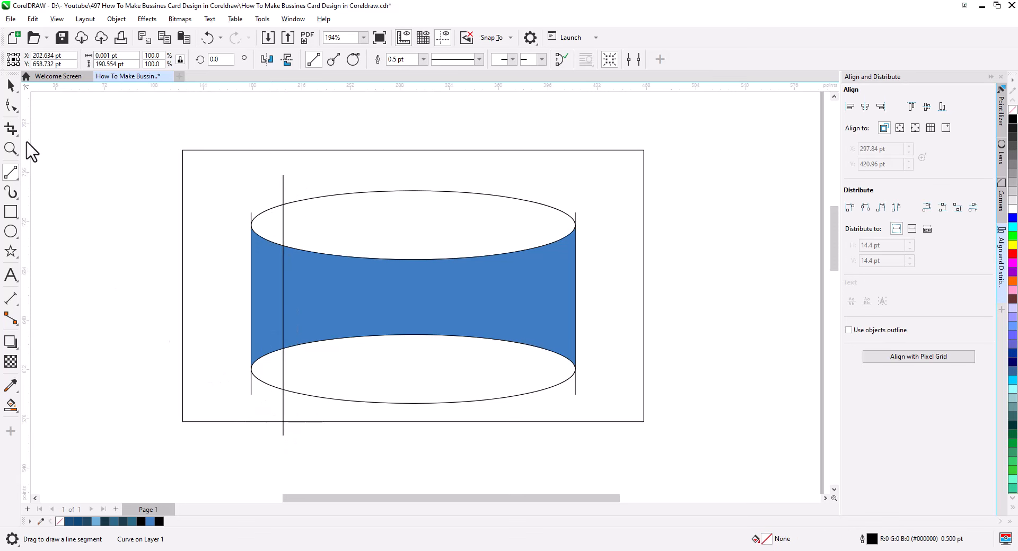
{"action": "left_click", "coordinate": [8, 88]}
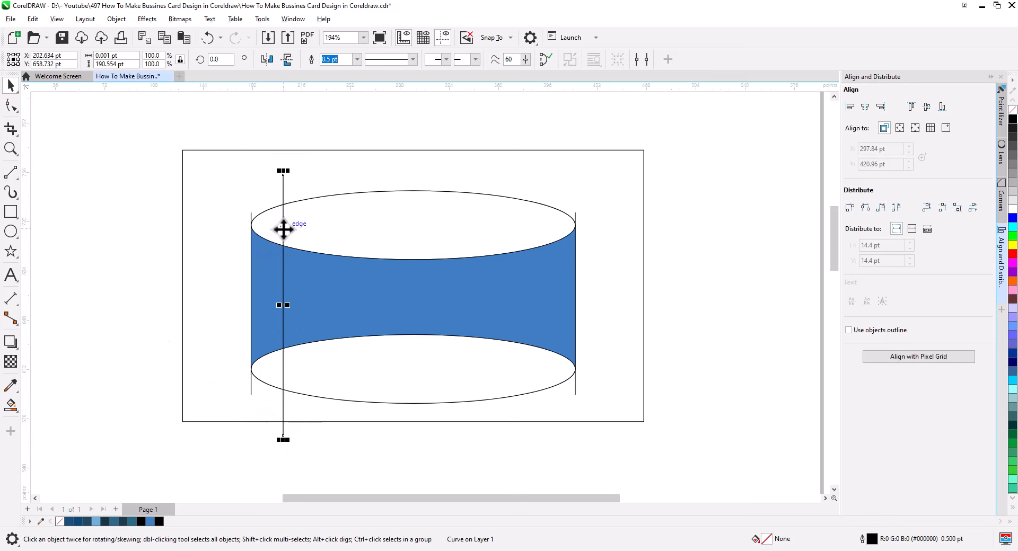
{"action": "left_click_drag", "start_coordinate": [283, 229], "coordinate": [545, 234]}
{"action": "left_click", "coordinate": [567, 257]}
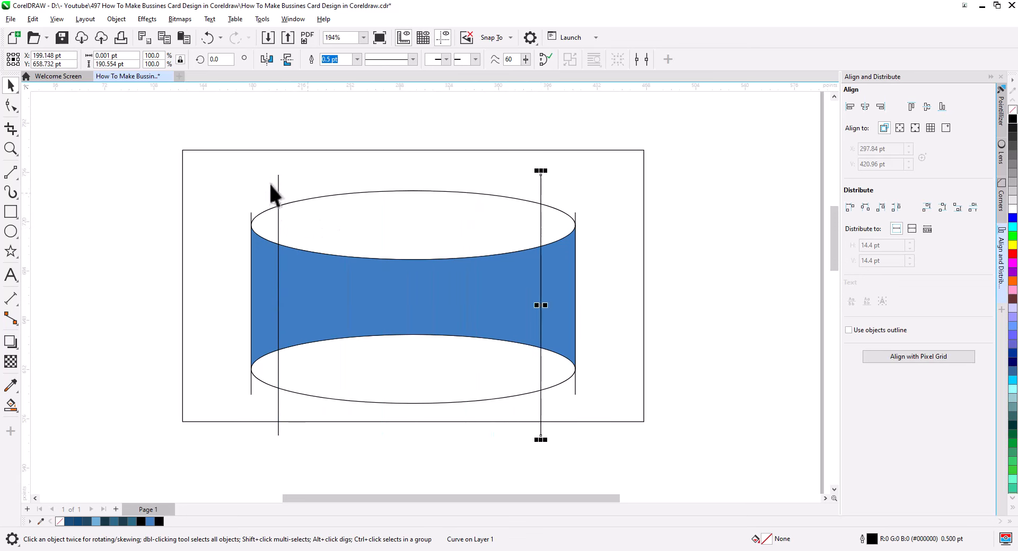
Group the two long vertical lines and centre the group horizontally on the upper ellipse
{"action": "left_click", "coordinate": [278, 207], "text": "shift"}
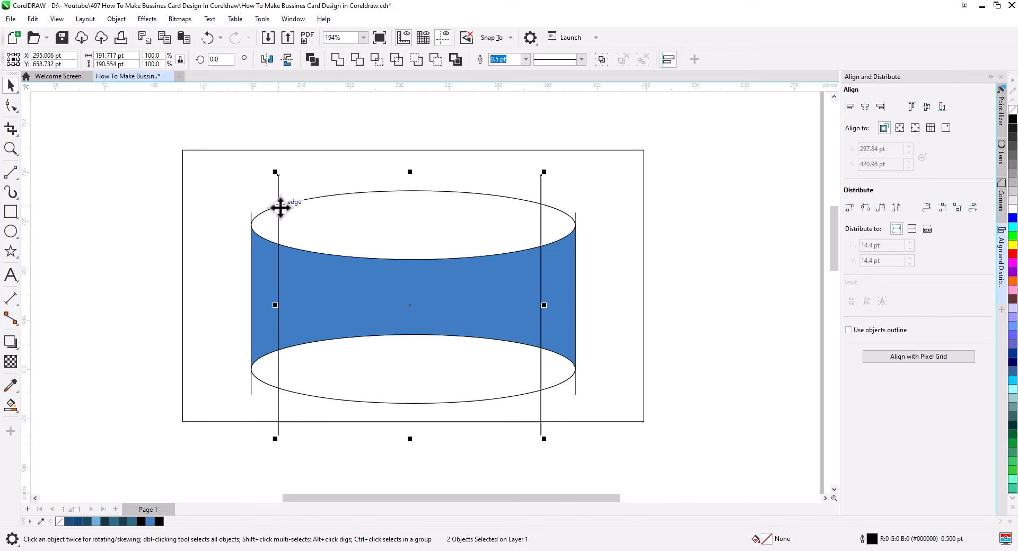
{"action": "right_click", "coordinate": [540, 176]}
{"action": "left_click", "coordinate": [572, 218]}
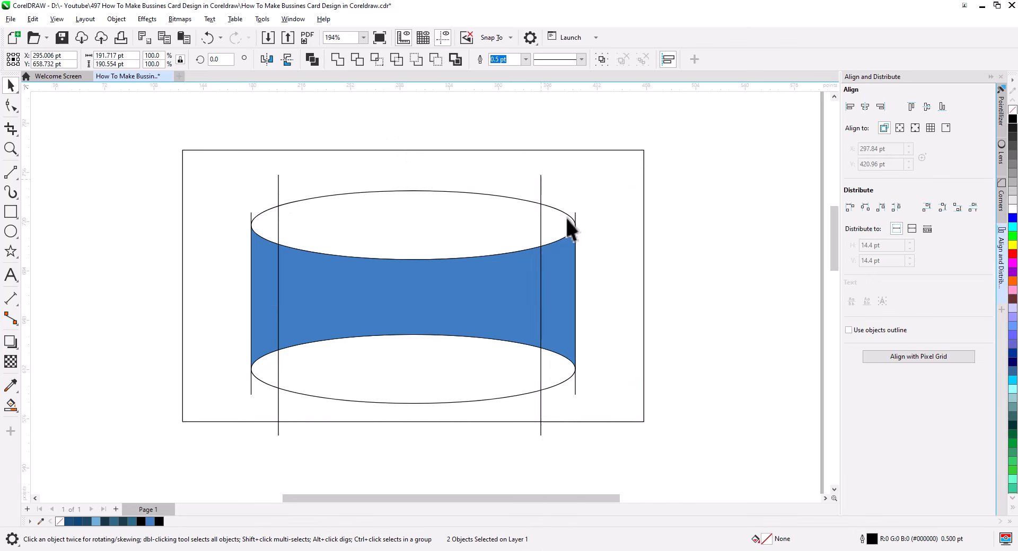
{"action": "left_click", "coordinate": [477, 211], "text": "shift"}
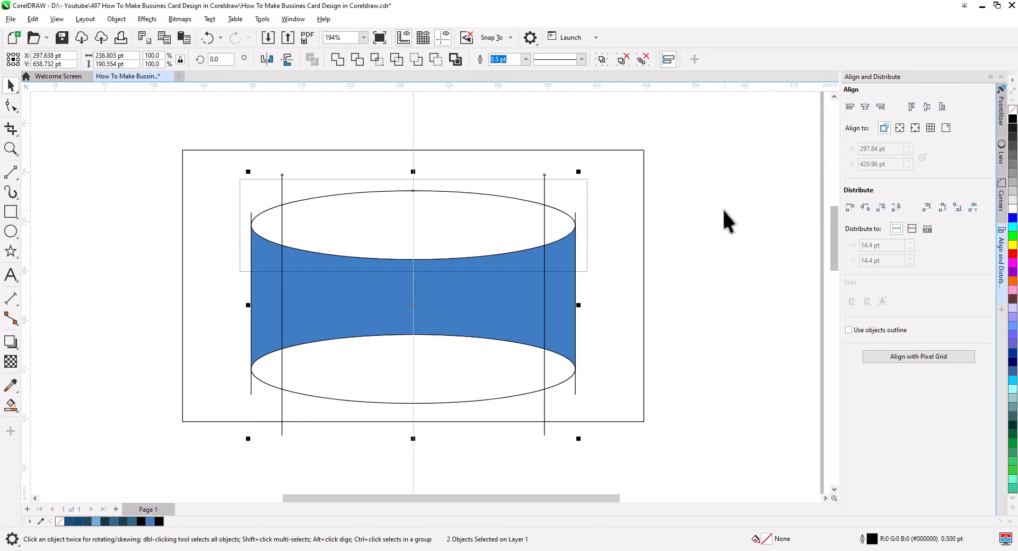
{"action": "left_click", "coordinate": [171, 250]}
Smart Fill the four outer ellipse segments beyond the long vertical lines with the same blue
{"action": "left_click", "coordinate": [11, 404]}
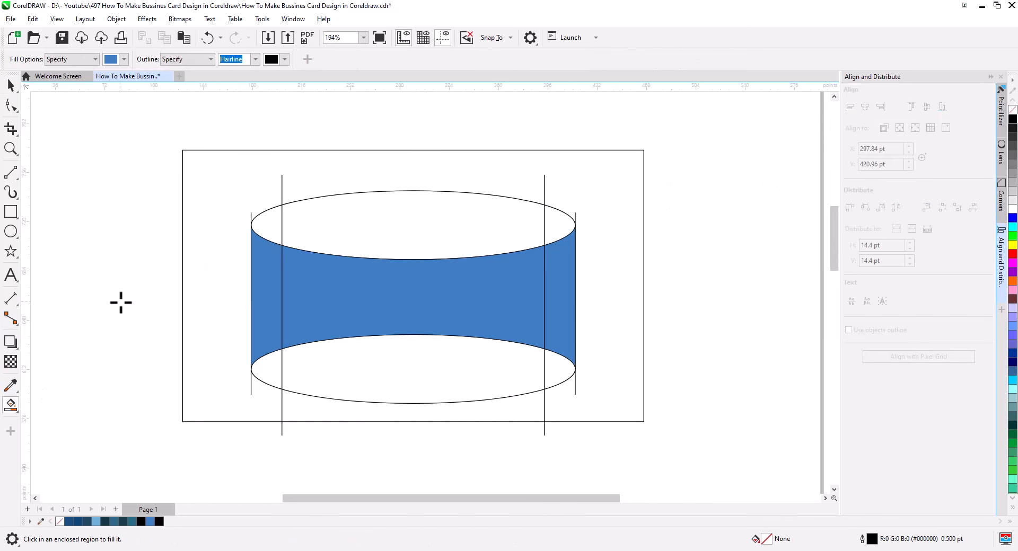
{"action": "left_click", "coordinate": [275, 222]}
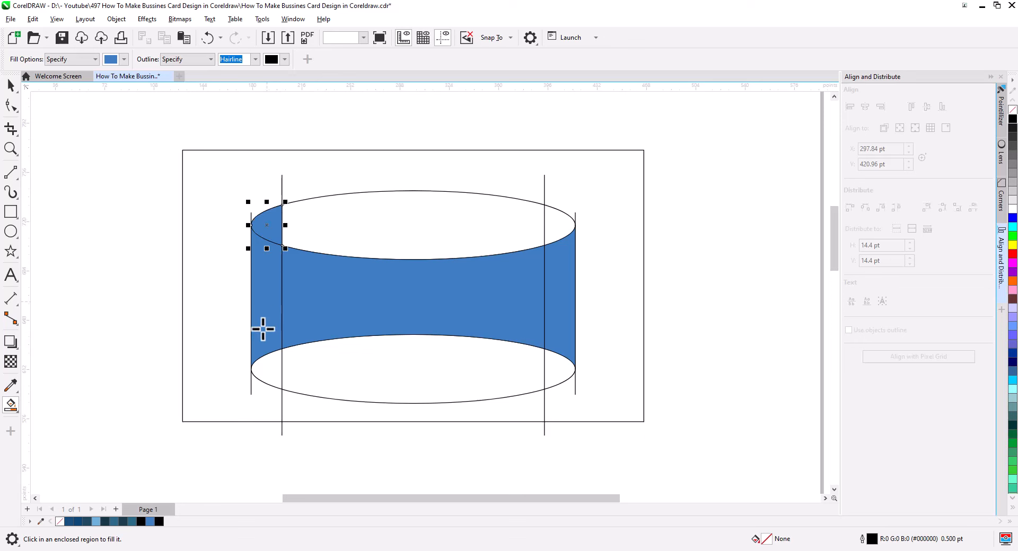
{"action": "left_click", "coordinate": [274, 375]}
{"action": "left_click", "coordinate": [551, 382]}
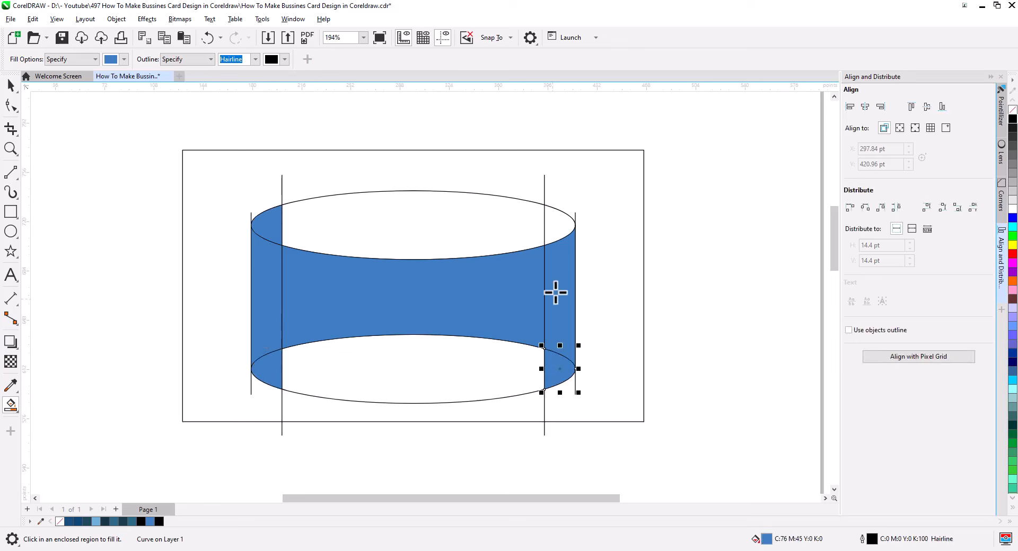
{"action": "left_click", "coordinate": [559, 223]}
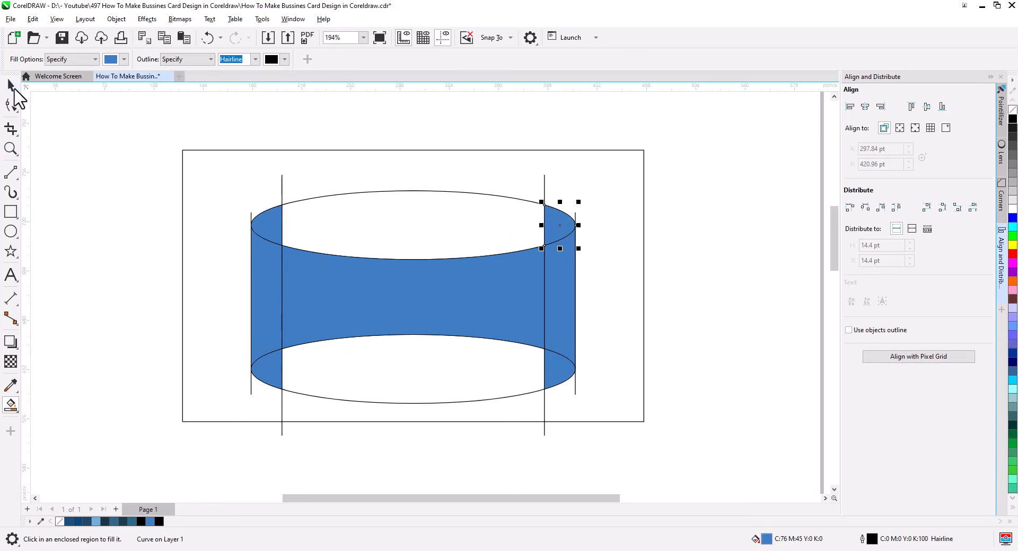
Delete the grouped long vertical lines, both ellipses and the short side lines around the blue ribbon pieces
{"action": "left_click", "coordinate": [10, 85]}
{"action": "left_click", "coordinate": [297, 195]}
{"action": "left_click", "coordinate": [281, 180]}
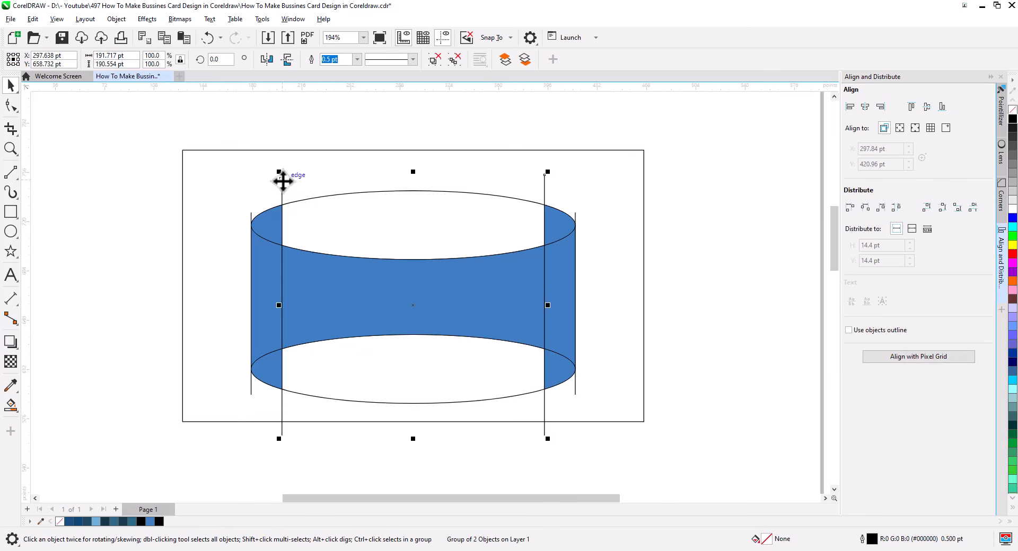
{"action": "key", "text": "Delete"}
{"action": "left_click", "coordinate": [269, 224]}
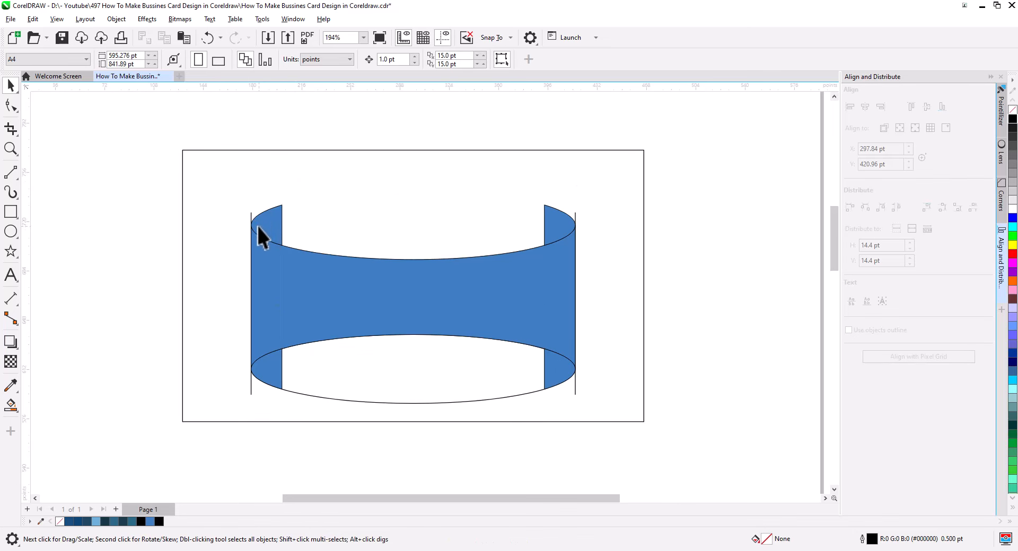
{"action": "left_click", "coordinate": [337, 397]}
{"action": "key", "text": "Delete"}
{"action": "left_click", "coordinate": [575, 389]}
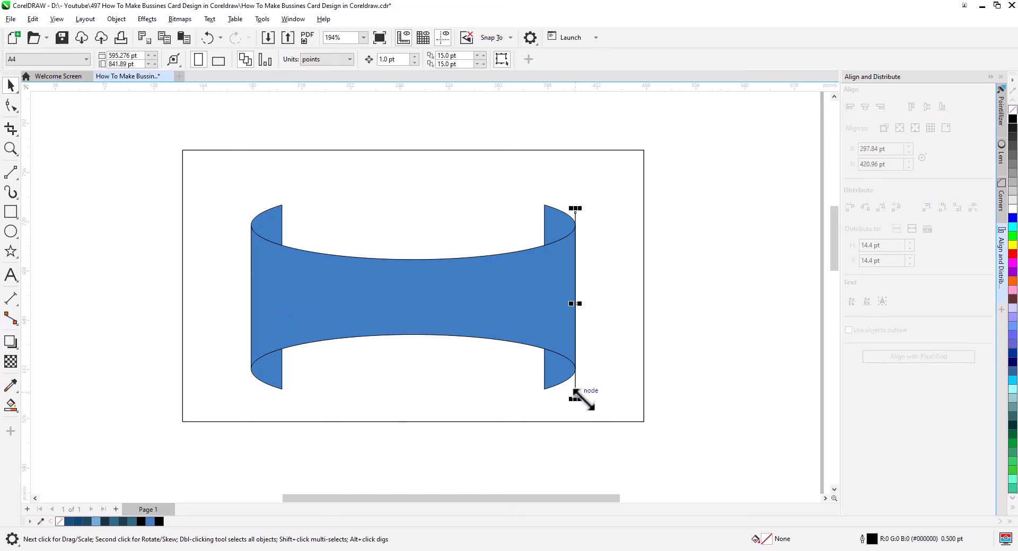
{"action": "key", "text": "Delete"}
Merge the upper and lower blue segments at each end of the ribbon into one curve per end
{"action": "left_click", "coordinate": [557, 381]}
{"action": "left_click", "coordinate": [557, 227], "text": "shift"}
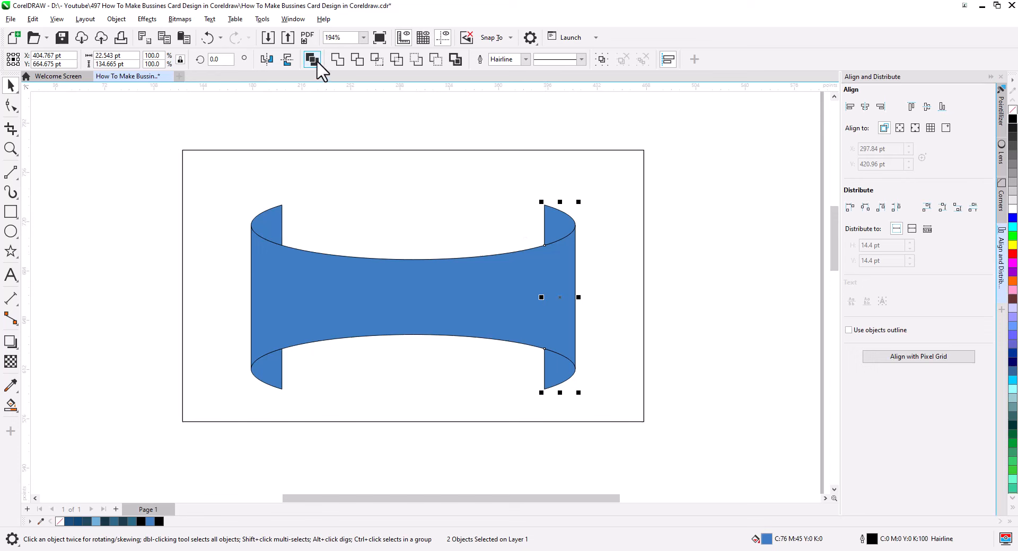
{"action": "left_click", "coordinate": [284, 217]}
{"action": "left_click", "coordinate": [271, 367], "text": "shift"}
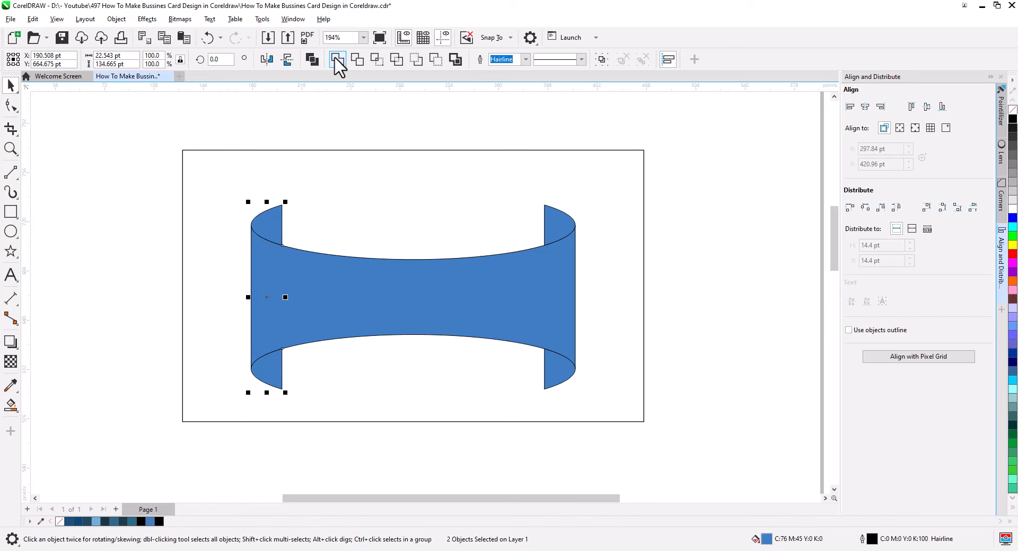
{"action": "left_click", "coordinate": [307, 107]}
Apply a horizontal linear fountain fill to the ribbon's central body, from dark blue at its left edge to light blue at its right edge
{"action": "left_click", "coordinate": [315, 286]}
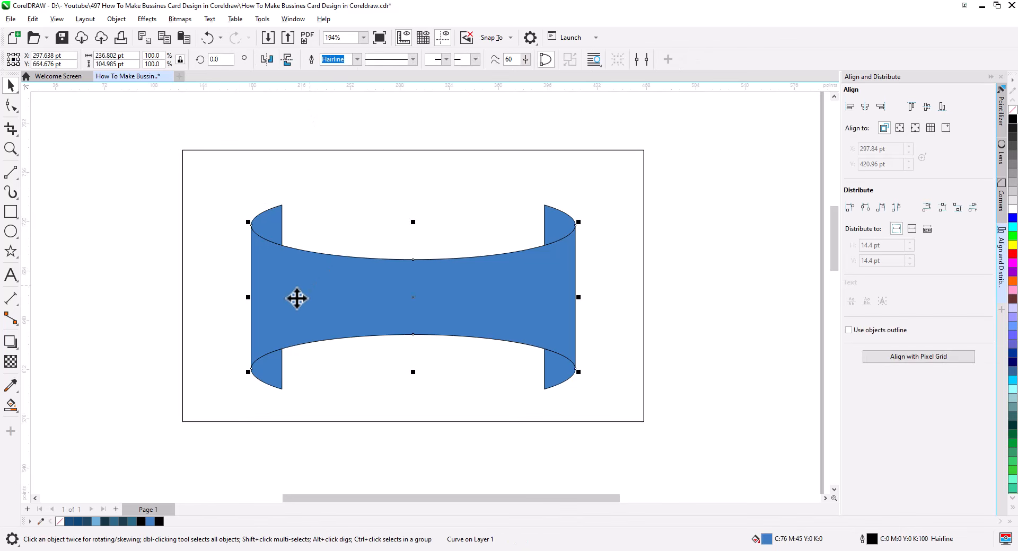
{"action": "left_click", "coordinate": [12, 409]}
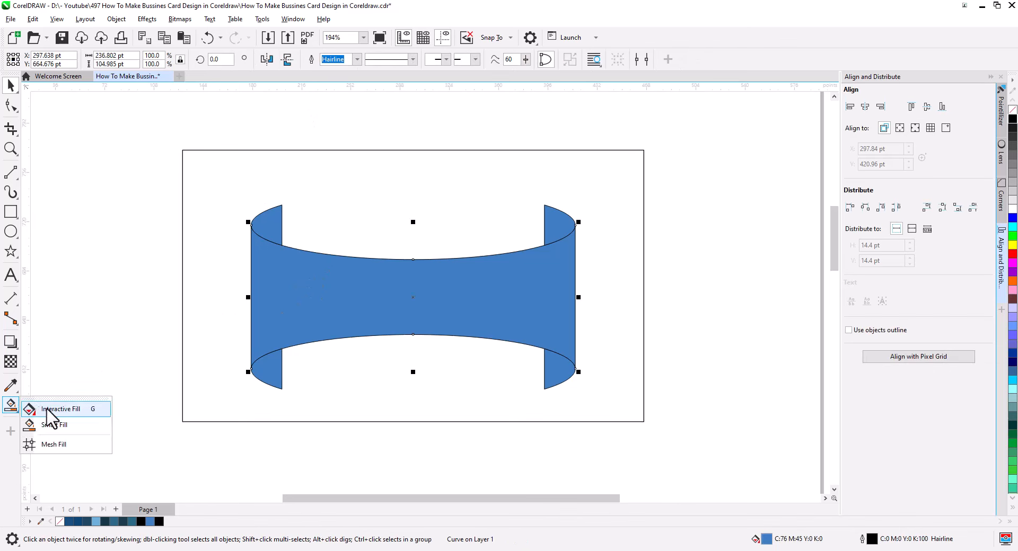
{"action": "left_click", "coordinate": [46, 410]}
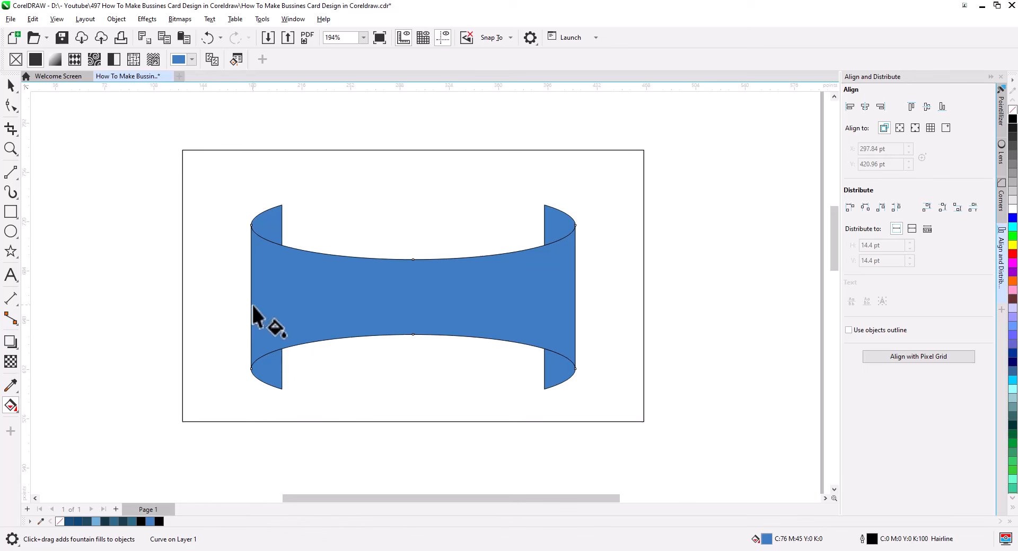
{"action": "left_click_drag", "start_coordinate": [252, 305], "coordinate": [575, 305]}
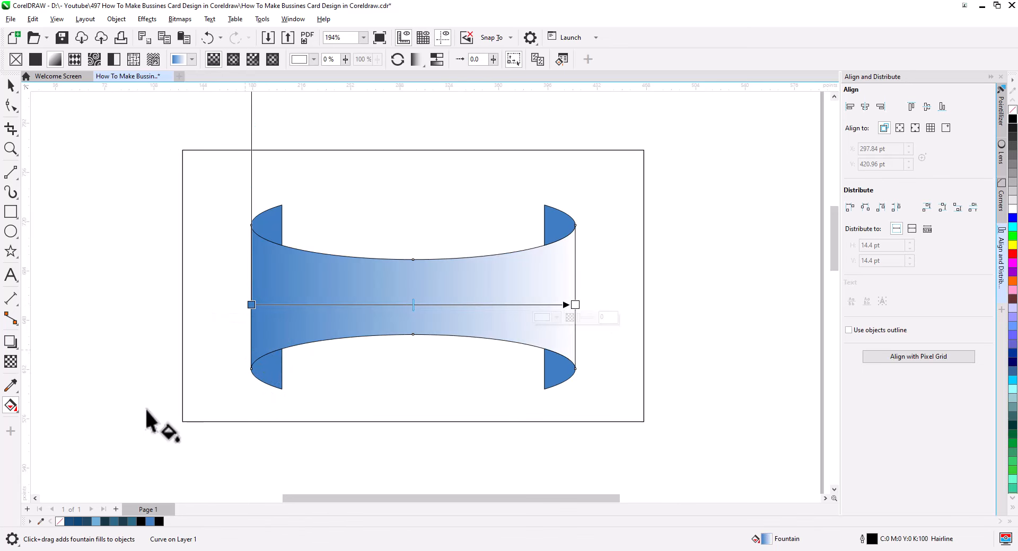
{"action": "left_click_drag", "start_coordinate": [87, 522], "coordinate": [251, 306]}
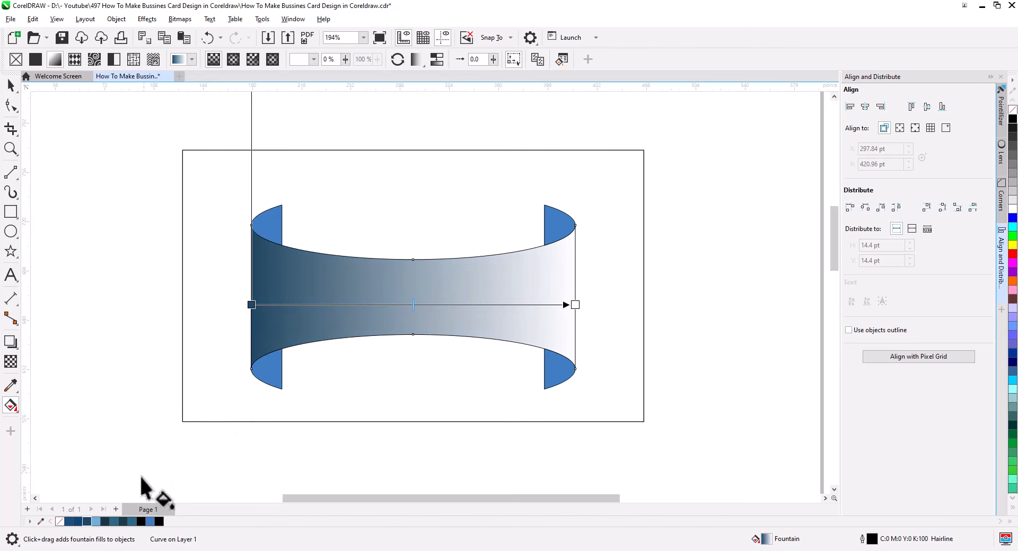
{"action": "left_click_drag", "start_coordinate": [369, 448], "coordinate": [576, 306]}
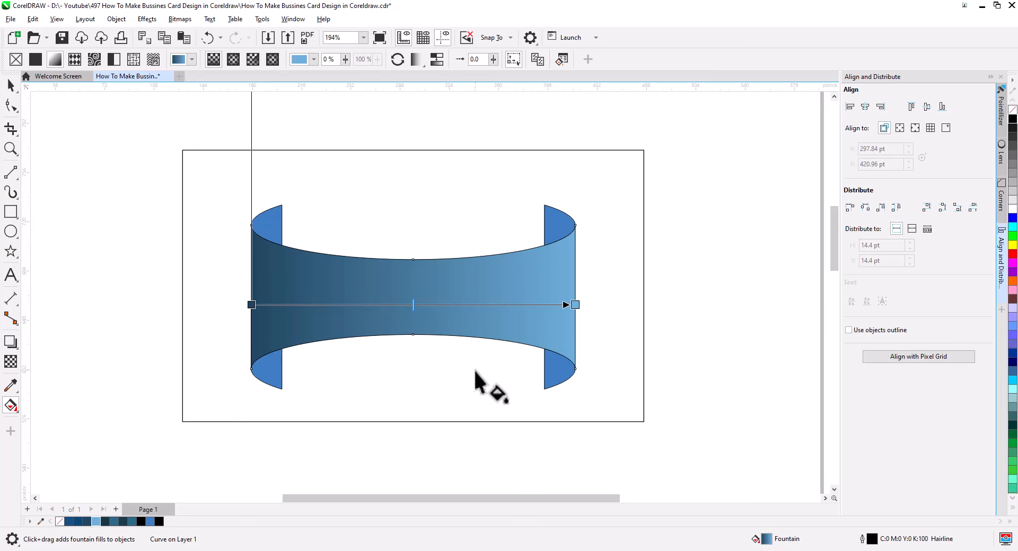
Apply a horizontal fountain fill to the ribbon's left end piece, from dark navy at the inner edge to teal blue at the outer edge
{"action": "left_click", "coordinate": [280, 370]}
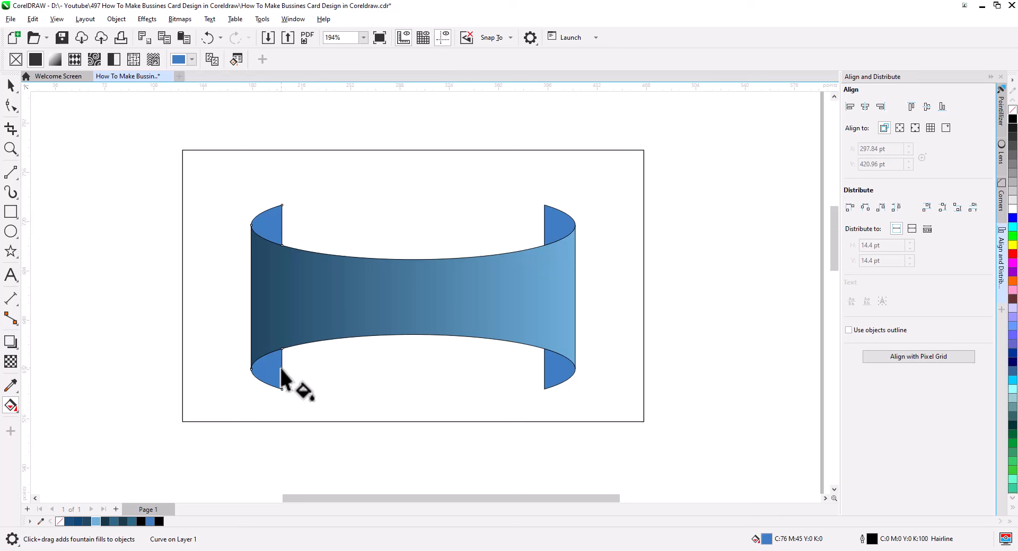
{"action": "left_click_drag", "start_coordinate": [281, 369], "coordinate": [253, 365]}
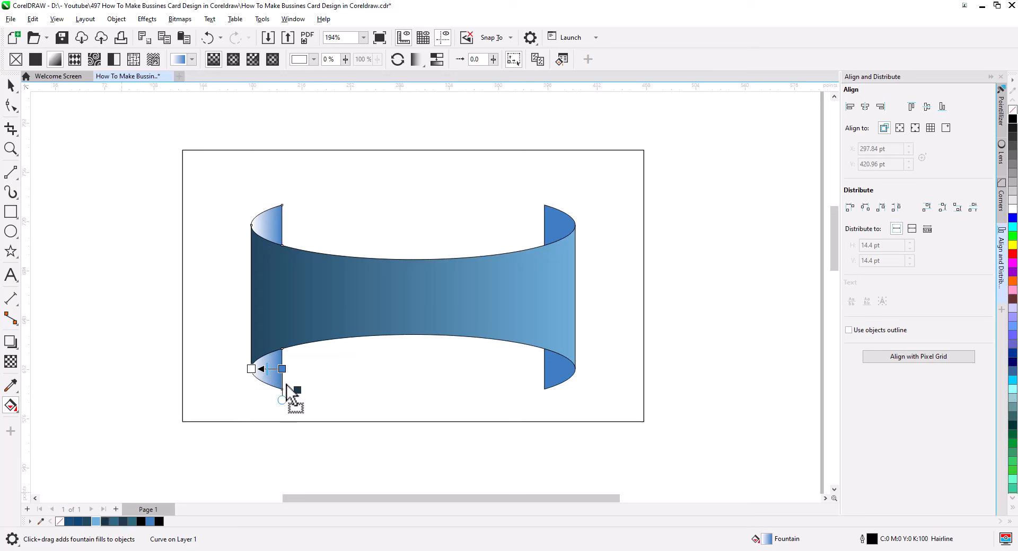
{"action": "left_click_drag", "start_coordinate": [287, 384], "coordinate": [282, 369]}
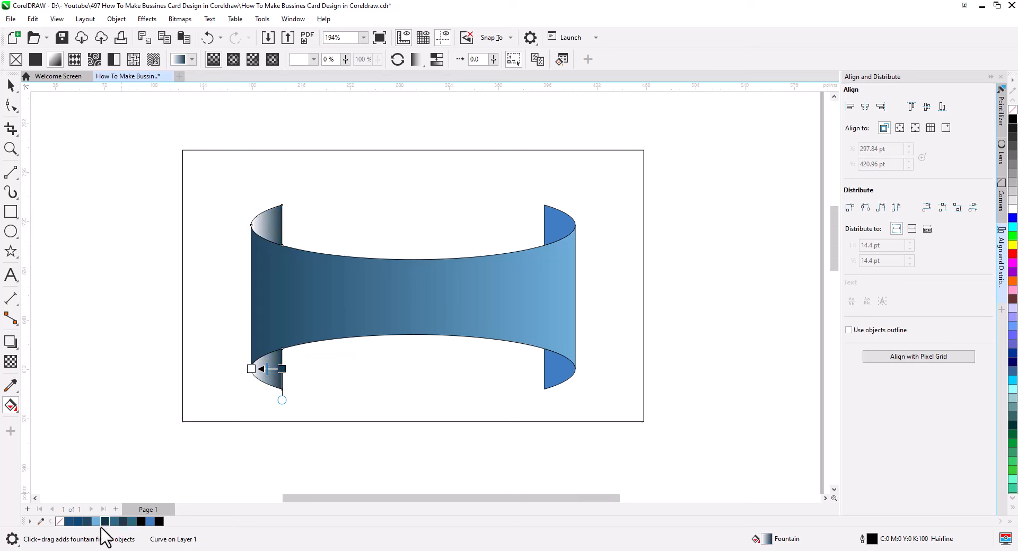
{"action": "left_click_drag", "start_coordinate": [113, 523], "coordinate": [253, 370]}
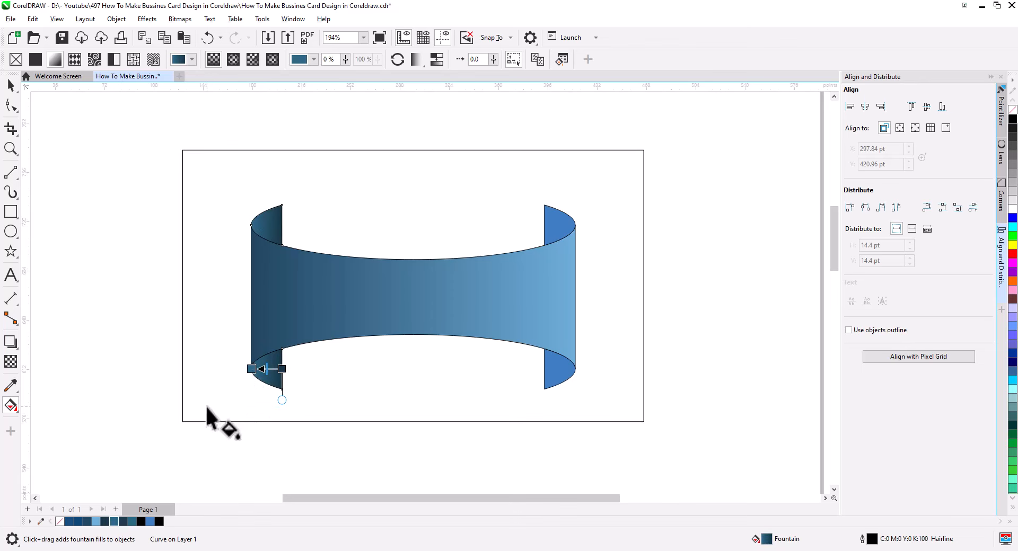
{"action": "left_click", "coordinate": [10, 85]}
{"action": "left_click", "coordinate": [148, 317]}
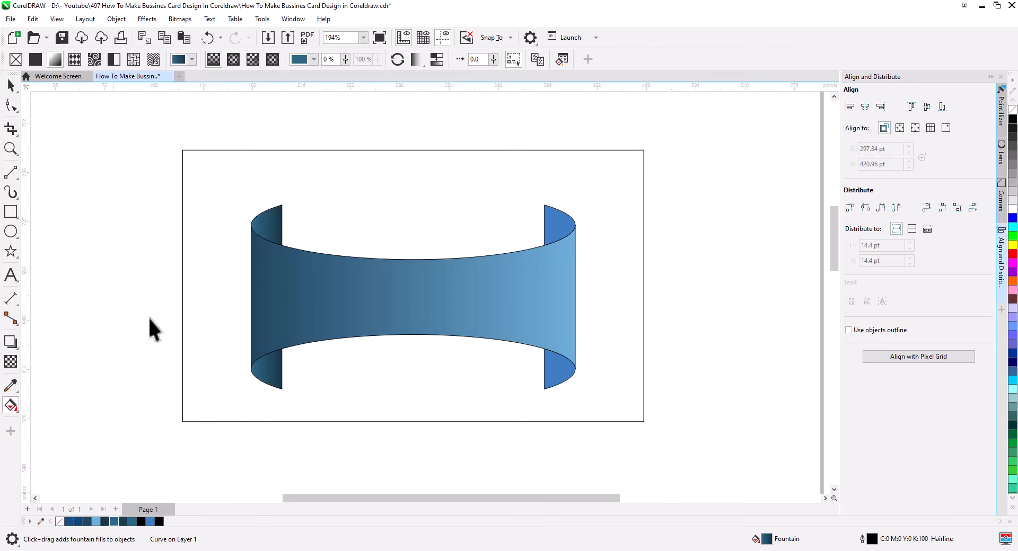
Extend the left end piece's gradient so its dark start node sits slightly beyond the inner edge
{"action": "scroll", "coordinate": [298, 393], "scroll_direction": "up", "scroll_amount": 2}
{"action": "left_click", "coordinate": [257, 374]}
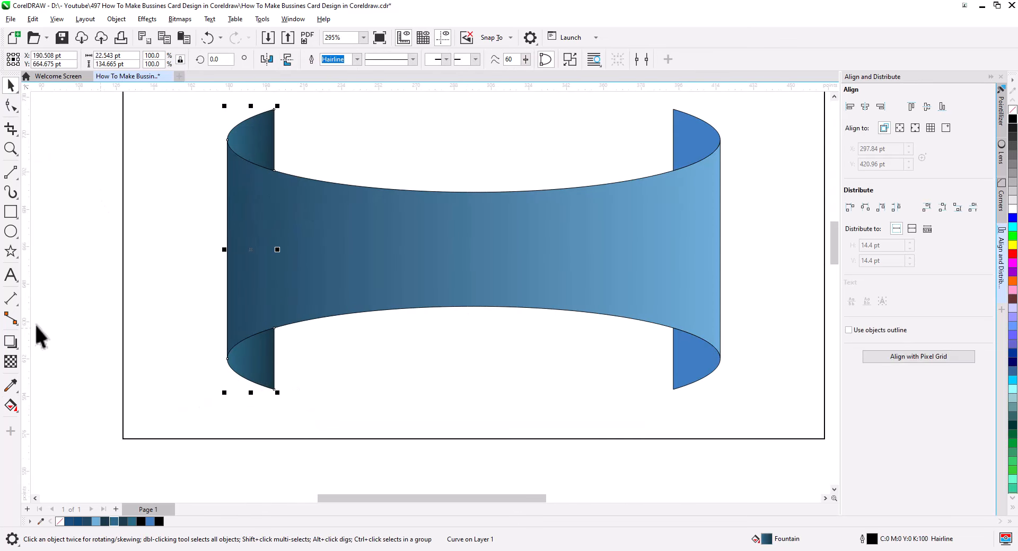
{"action": "left_click", "coordinate": [11, 406]}
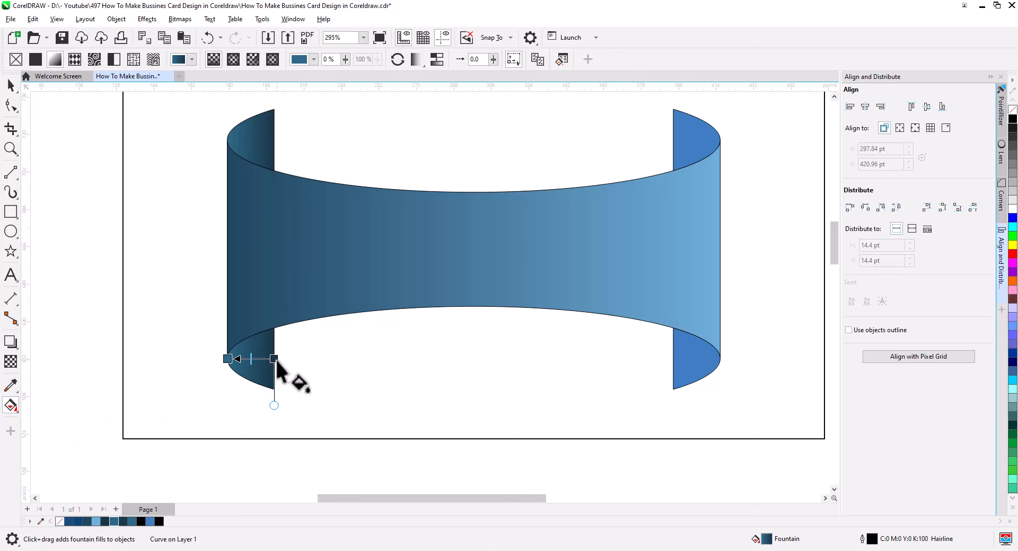
{"action": "left_click_drag", "start_coordinate": [274, 359], "coordinate": [292, 360]}
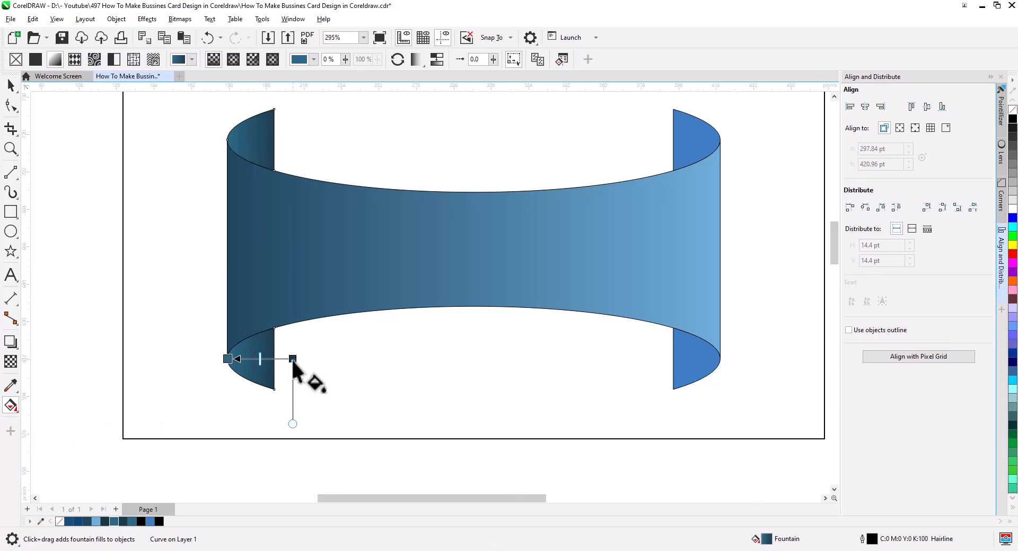
{"action": "left_click", "coordinate": [11, 86]}
{"action": "left_click", "coordinate": [103, 257]}
Copy the left end piece, mirror the copy horizontally and left-align it with the plain blue right end piece
{"action": "left_click_drag", "start_coordinate": [266, 373], "coordinate": [523, 387]}
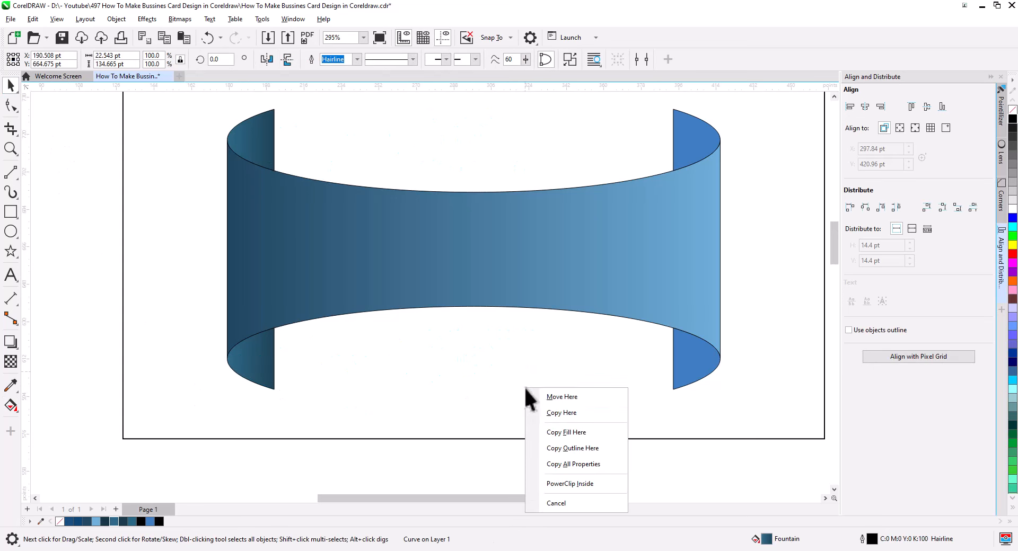
{"action": "left_click", "coordinate": [556, 411]}
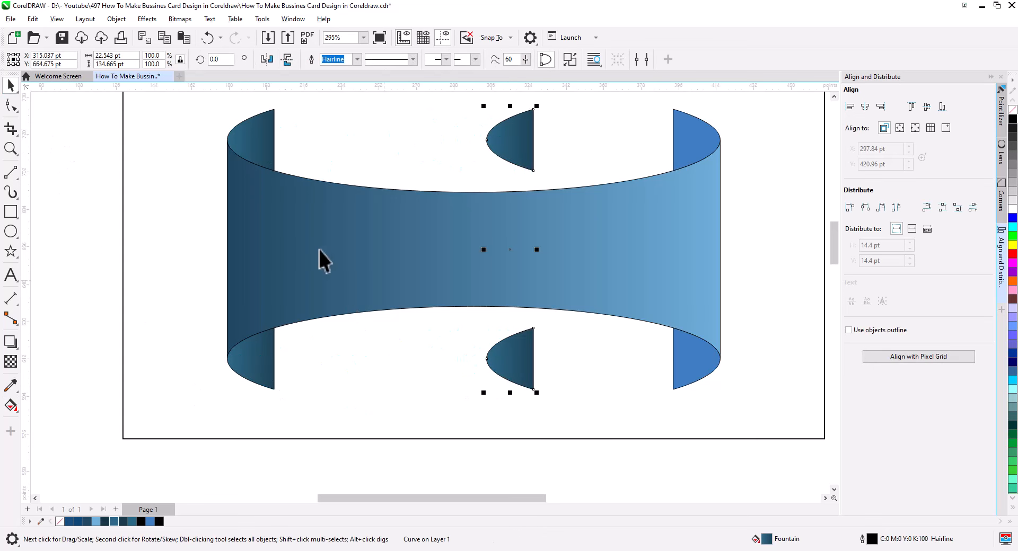
{"action": "left_click", "coordinate": [267, 59]}
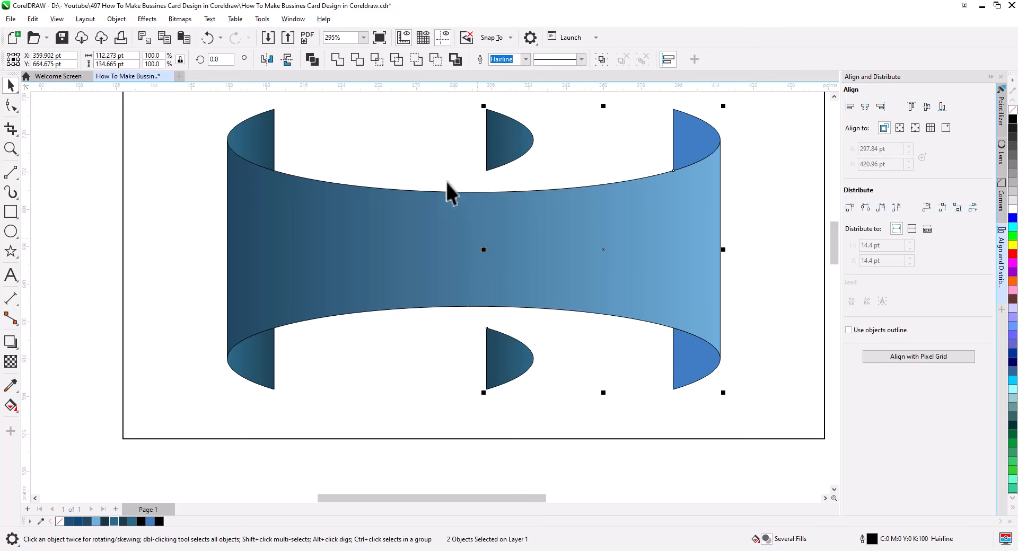
{"action": "left_click", "coordinate": [850, 107]}
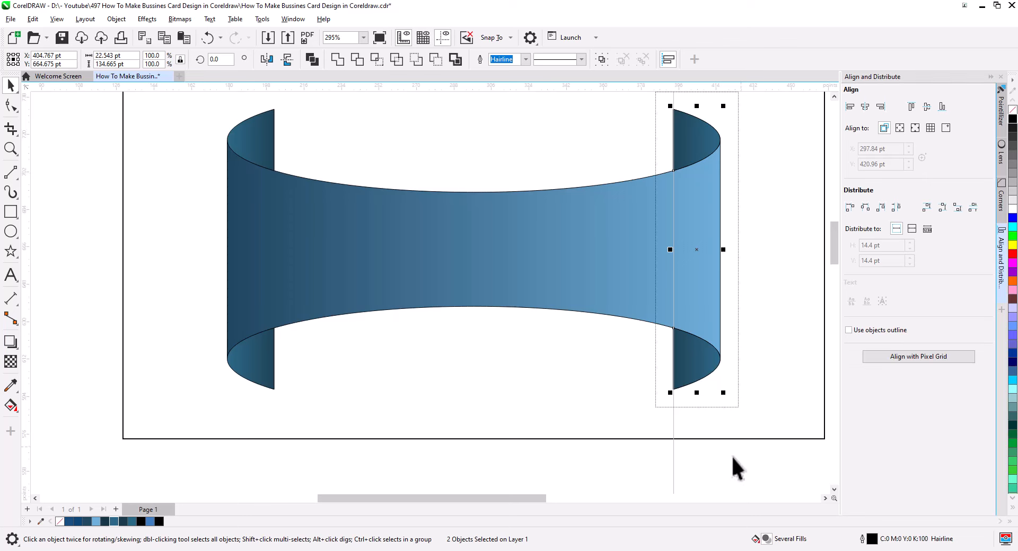
{"action": "key", "text": "ctrl+l"}
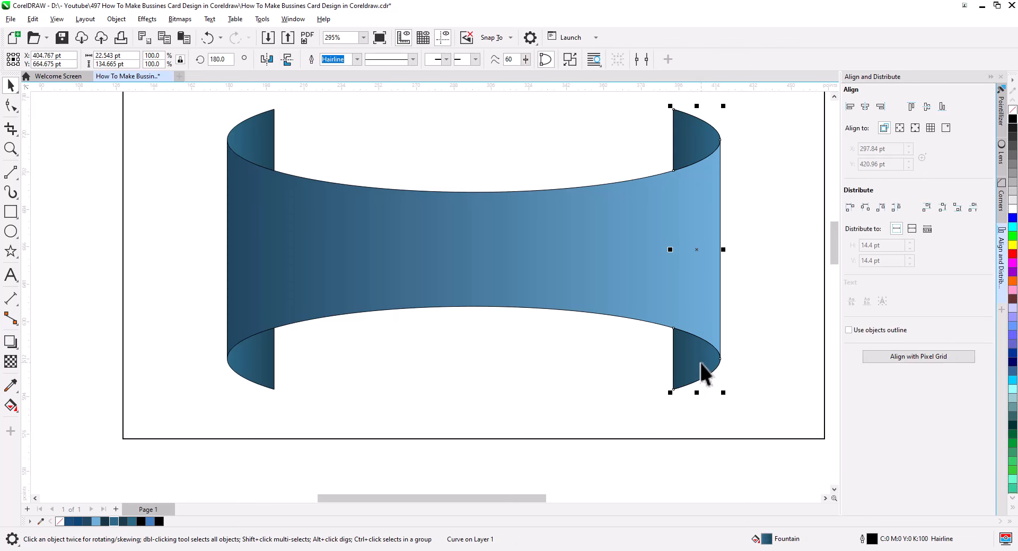
Cut the mirrored end piece, delete the plain blue piece beneath it and paste the mirrored piece back in place
{"action": "right_click", "coordinate": [700, 365]}
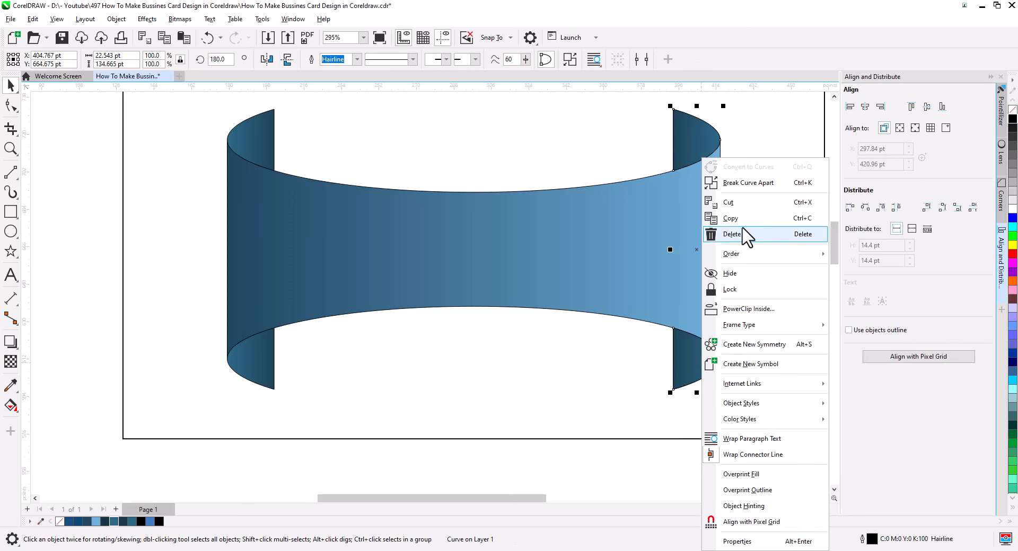
{"action": "left_click", "coordinate": [743, 207]}
{"action": "left_click", "coordinate": [700, 366]}
{"action": "key", "text": "Delete"}
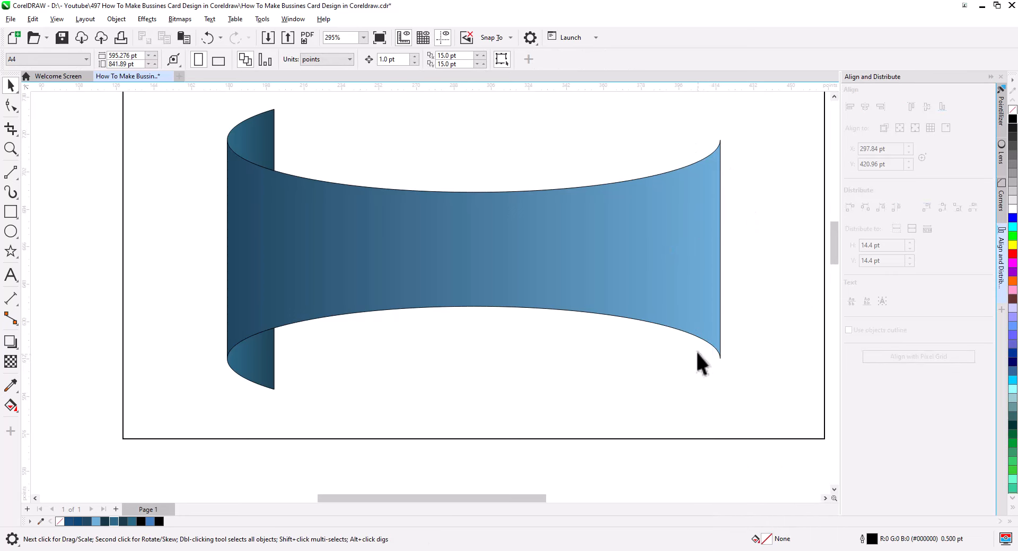
{"action": "left_click", "coordinate": [183, 37]}
{"action": "left_click", "coordinate": [592, 460]}
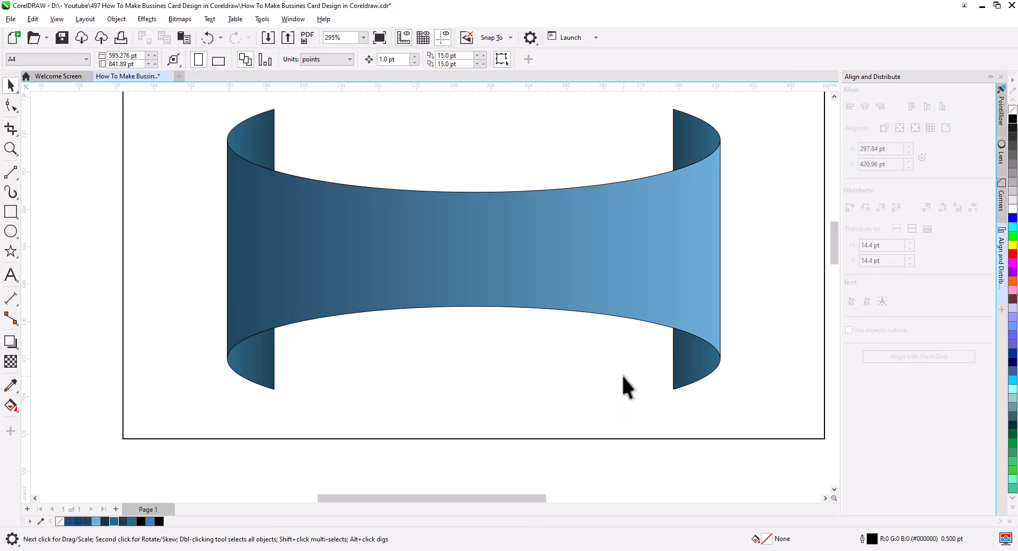
Set the right end piece's outer gradient colour to light blue and extend that node beyond the outer edge
{"action": "left_click", "coordinate": [639, 284]}
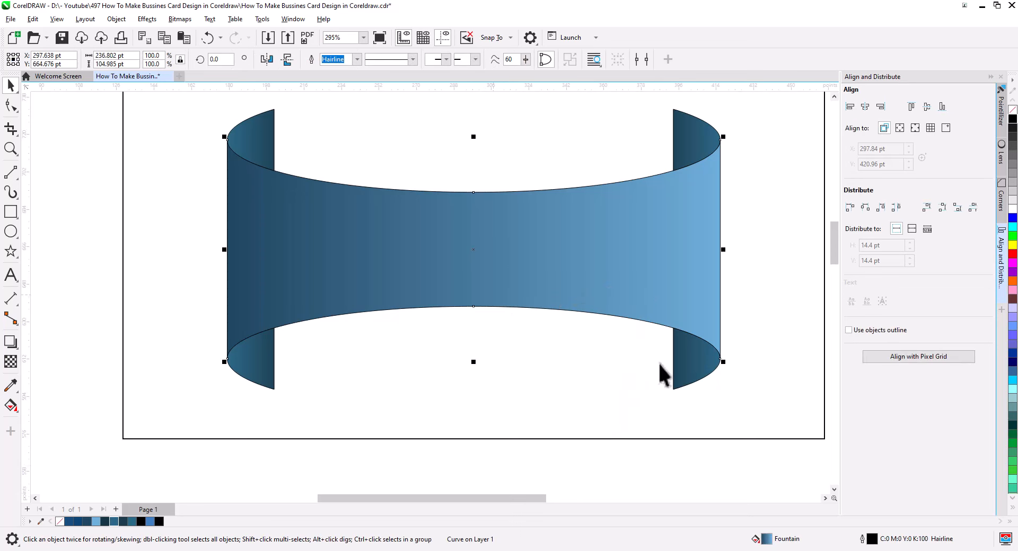
{"action": "left_click", "coordinate": [697, 370]}
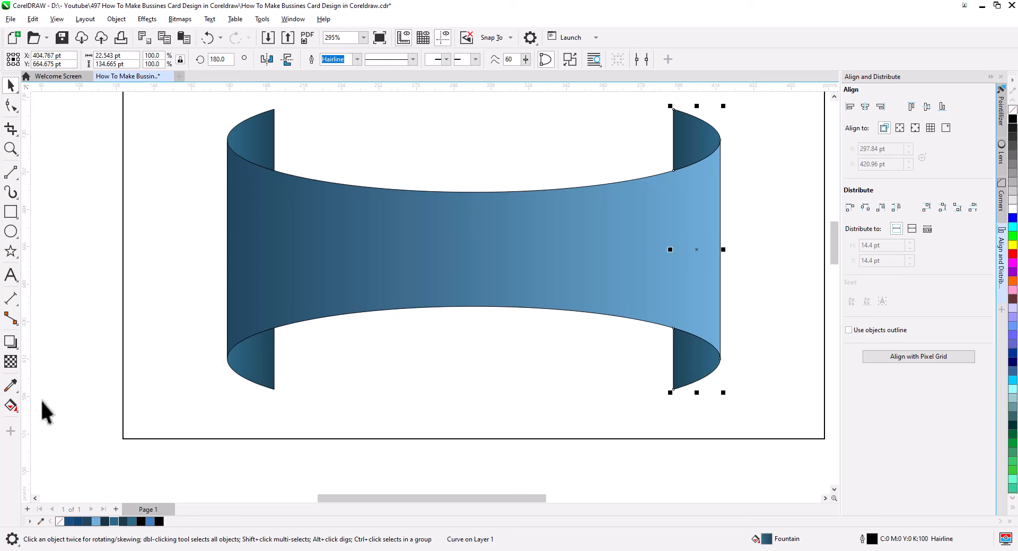
{"action": "left_click", "coordinate": [11, 407]}
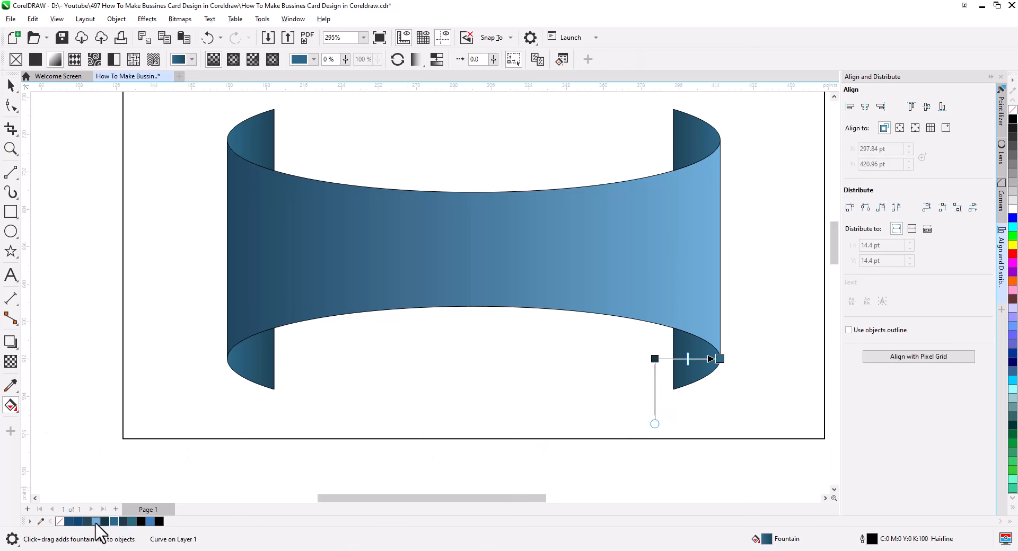
{"action": "mouse_move", "coordinate": [96, 522]}
{"action": "left_mouse_down"}
{"action": "mouse_move", "coordinate": [334, 494]}
{"action": "mouse_move", "coordinate": [718, 393]}
{"action": "mouse_move", "coordinate": [722, 360]}
{"action": "mouse_move", "coordinate": [752, 359]}
{"action": "left_mouse_up"}
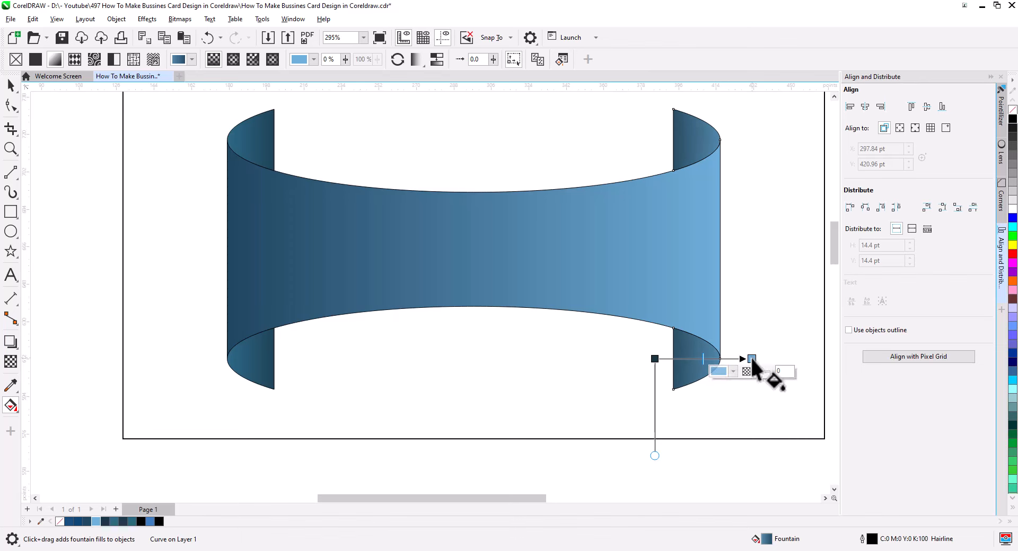
{"action": "left_click", "coordinate": [11, 85]}
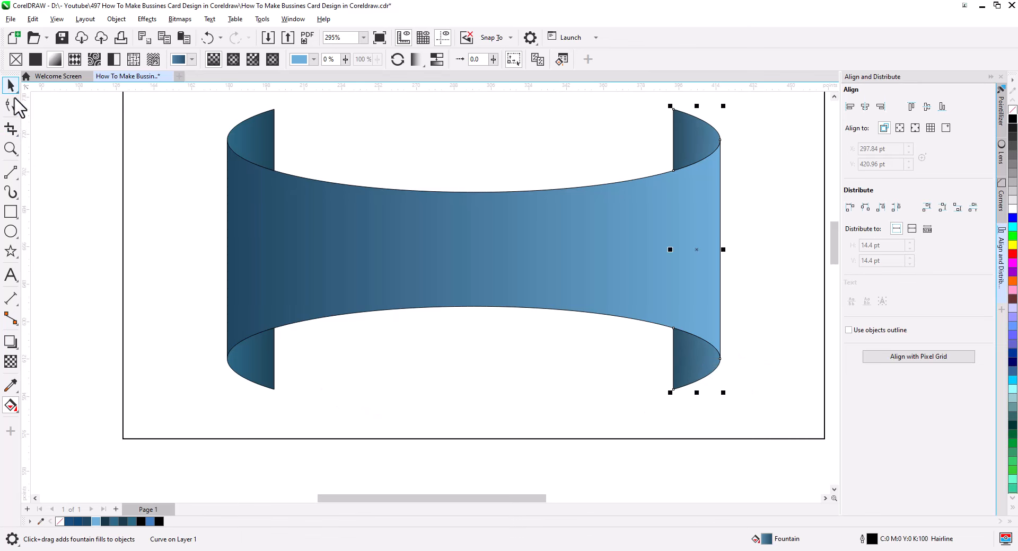
{"action": "left_click", "coordinate": [545, 366]}
Remove the outline from all three ribbon pieces
{"action": "scroll", "coordinate": [545, 366], "scroll_direction": "down", "scroll_amount": 2}
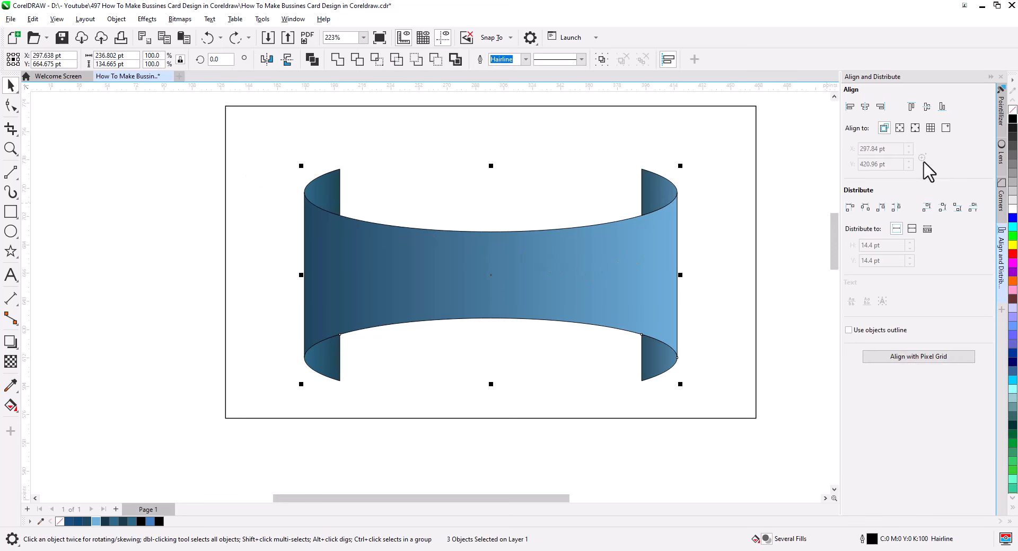
{"action": "right_click", "coordinate": [1011, 113]}
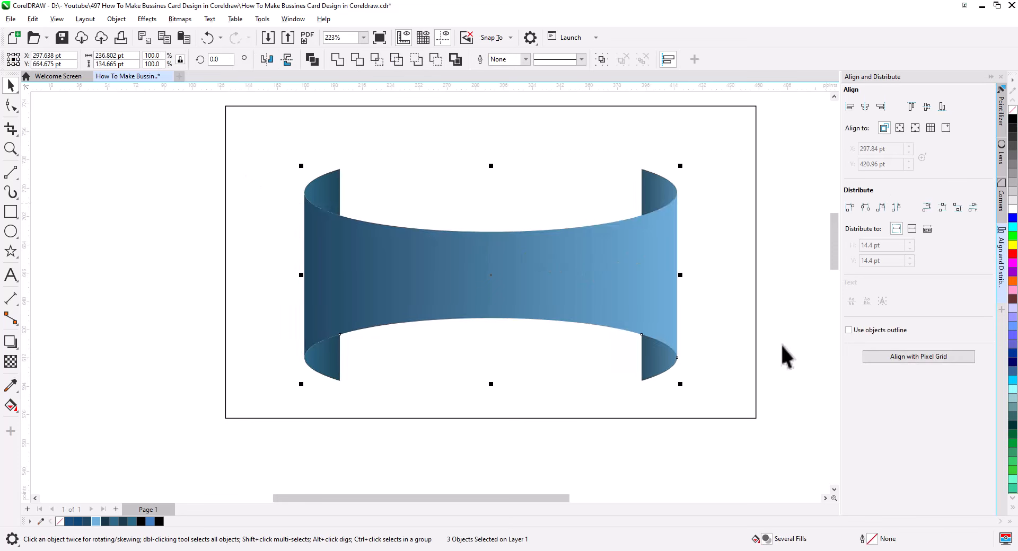
{"action": "left_click", "coordinate": [701, 320]}
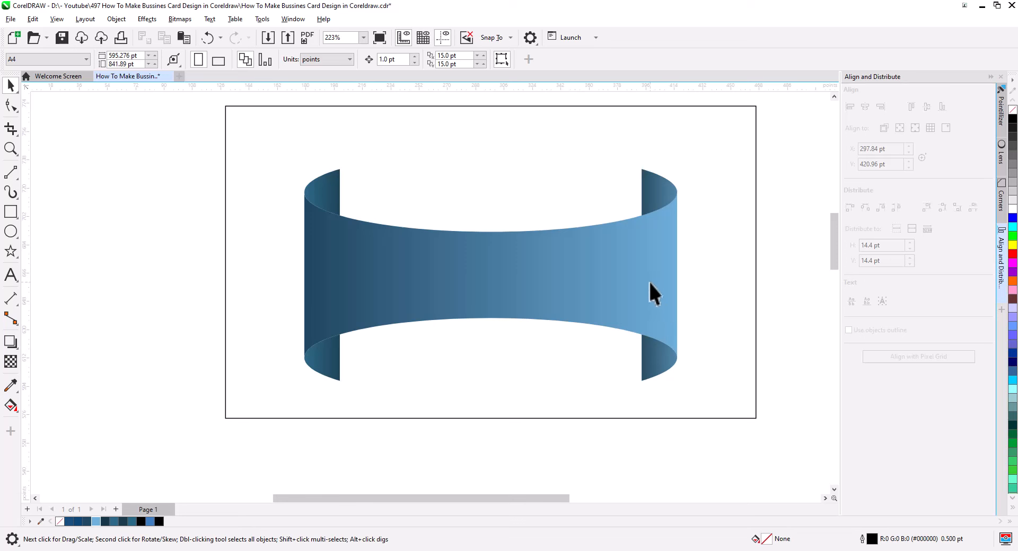
Draw a tall rectangle about 19.6 by 133.4 pt extending inward from the left end piece's inner edge
{"action": "left_click", "coordinate": [490, 303]}
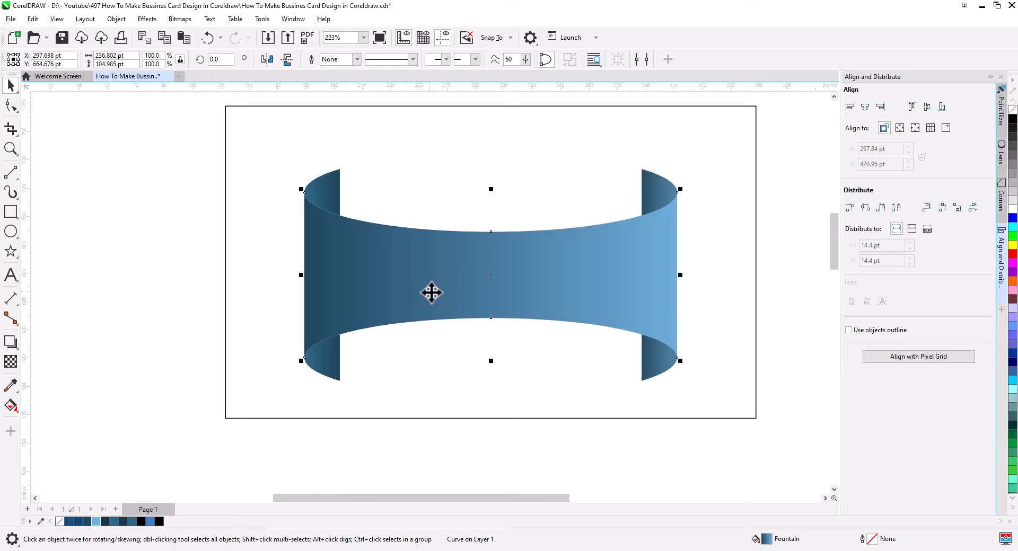
{"action": "left_click", "coordinate": [10, 212]}
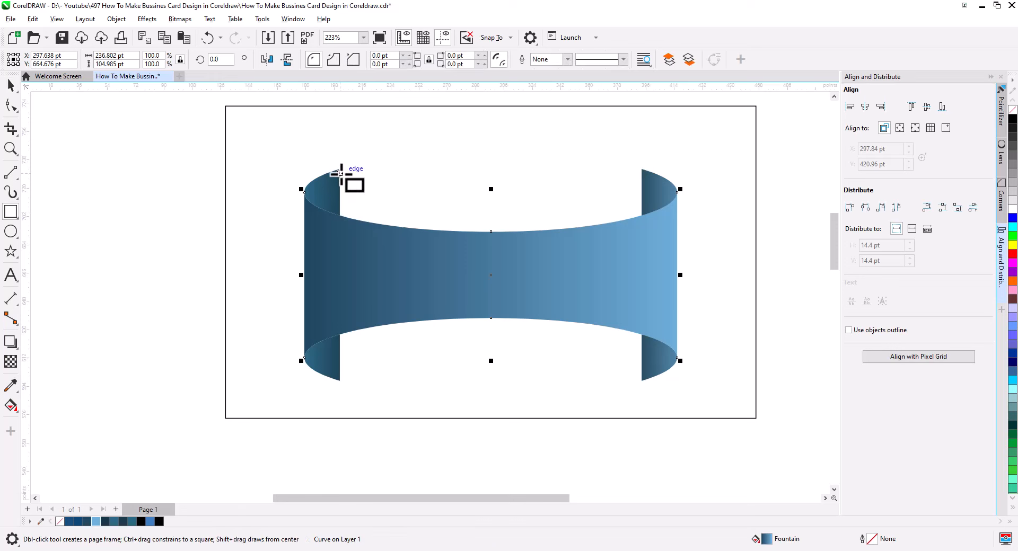
{"action": "left_click_drag", "start_coordinate": [340, 170], "coordinate": [334, 378]}
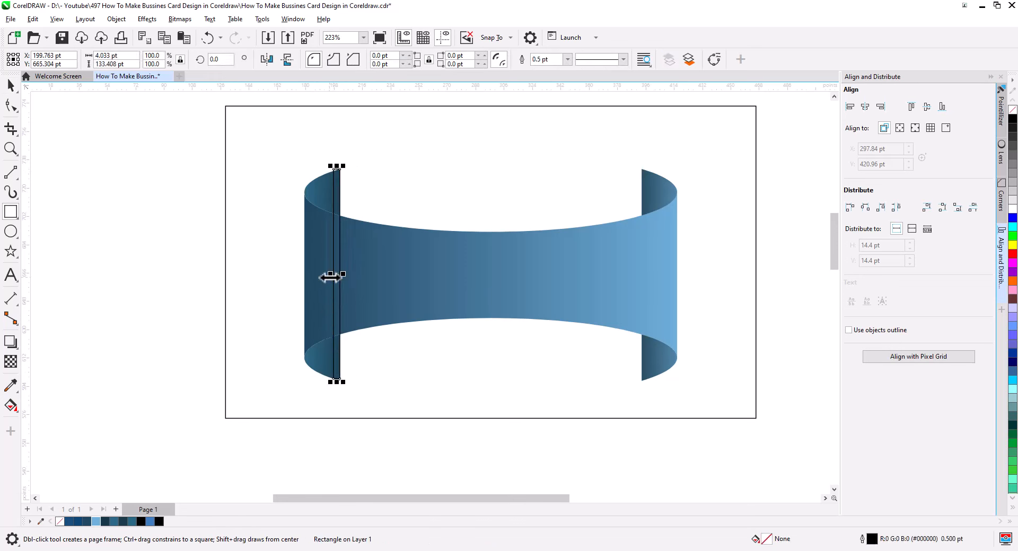
{"action": "left_click_drag", "start_coordinate": [332, 275], "coordinate": [372, 278]}
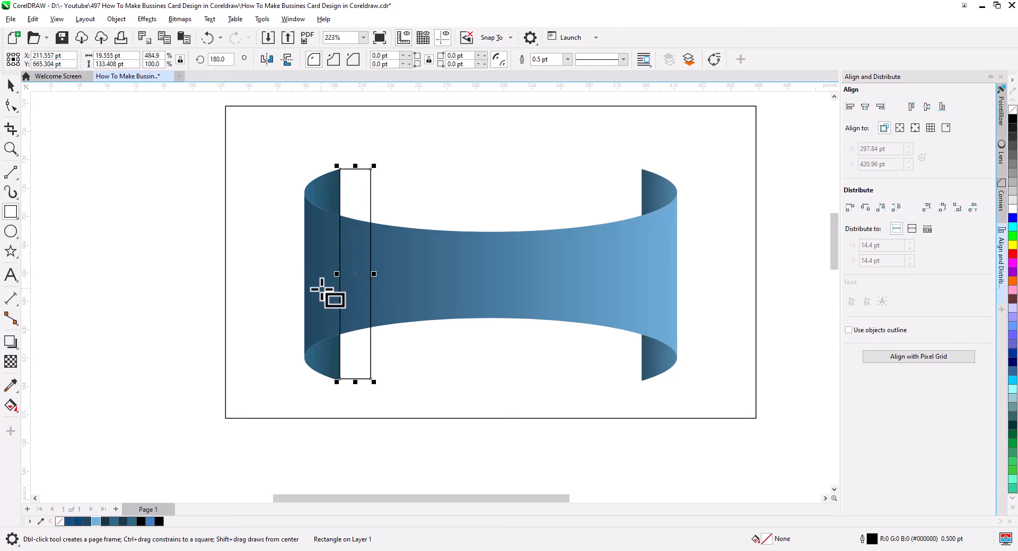
Fill the rectangle with black and centre it vertically on the left end piece
{"action": "left_click", "coordinate": [9, 85]}
{"action": "scroll", "coordinate": [321, 265], "scroll_direction": "up", "scroll_amount": 3}
{"action": "left_click_drag", "start_coordinate": [381, 316], "coordinate": [332, 295]}
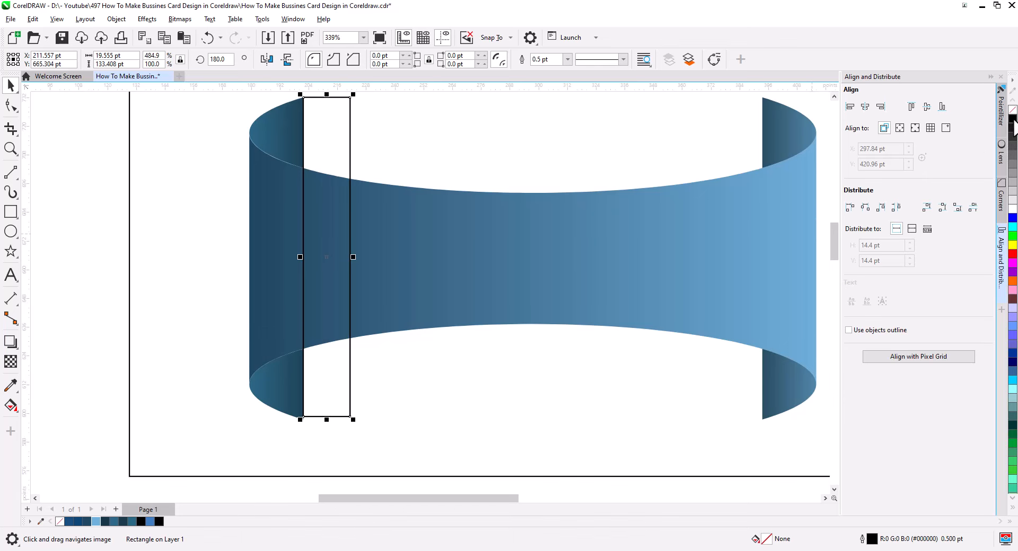
{"action": "left_click", "coordinate": [1013, 119]}
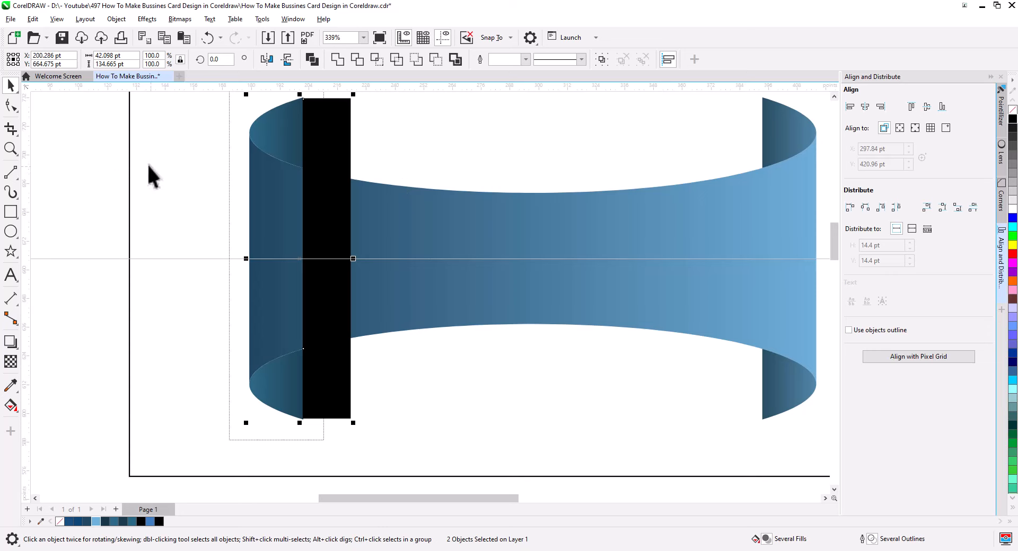
{"action": "left_click", "coordinate": [88, 148]}
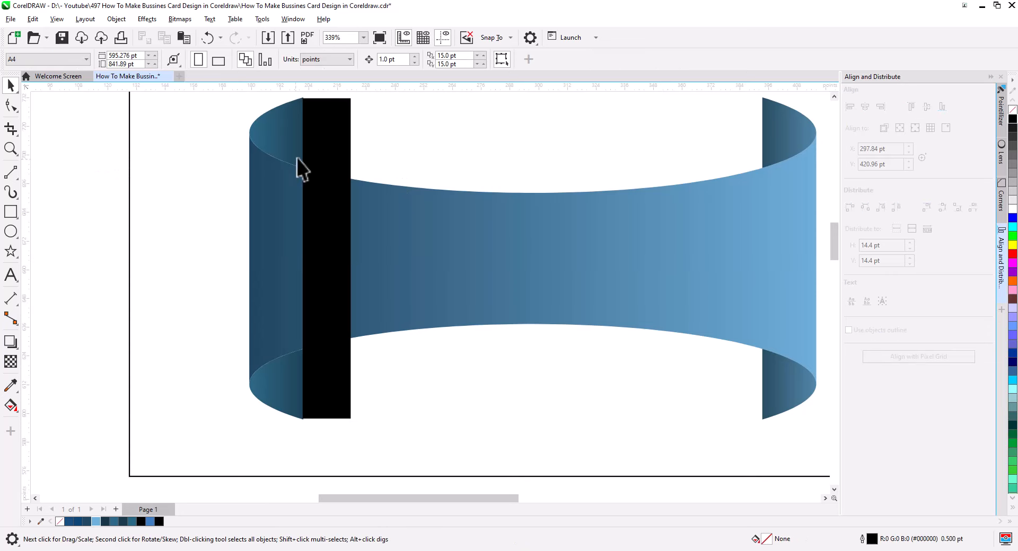
Apply a Motion Blur with distance 55 and direction 360 to the black rectangle
{"action": "left_click", "coordinate": [147, 19]}
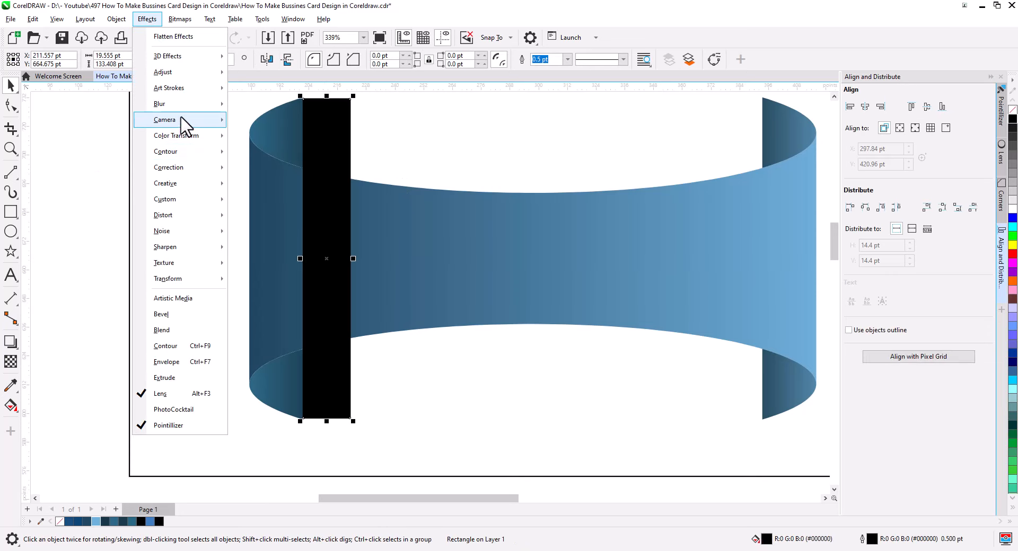
{"action": "mouse_move", "coordinate": [183, 105]}
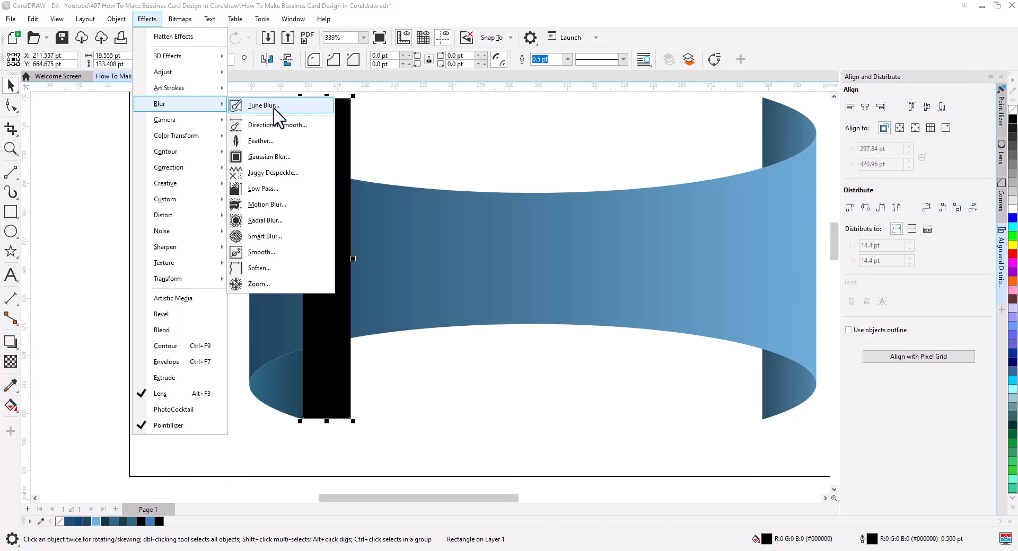
{"action": "left_click", "coordinate": [287, 207]}
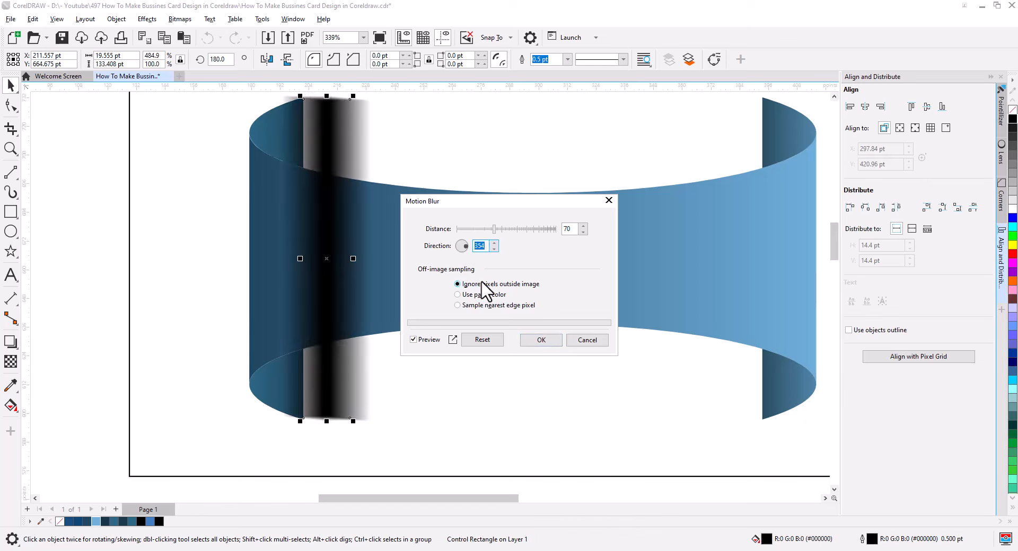
{"action": "type", "text": "360"}
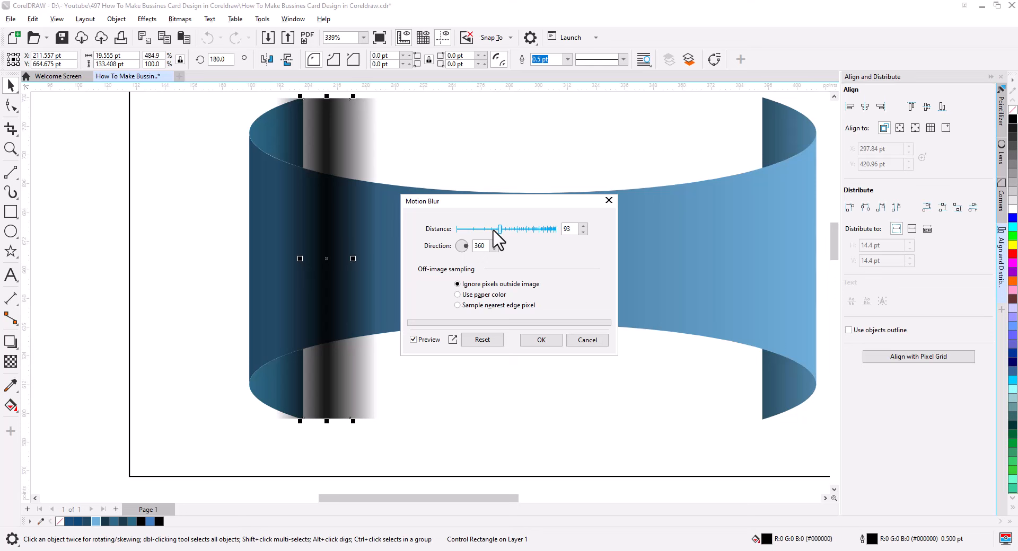
{"action": "left_click_drag", "start_coordinate": [493, 230], "coordinate": [489, 230]}
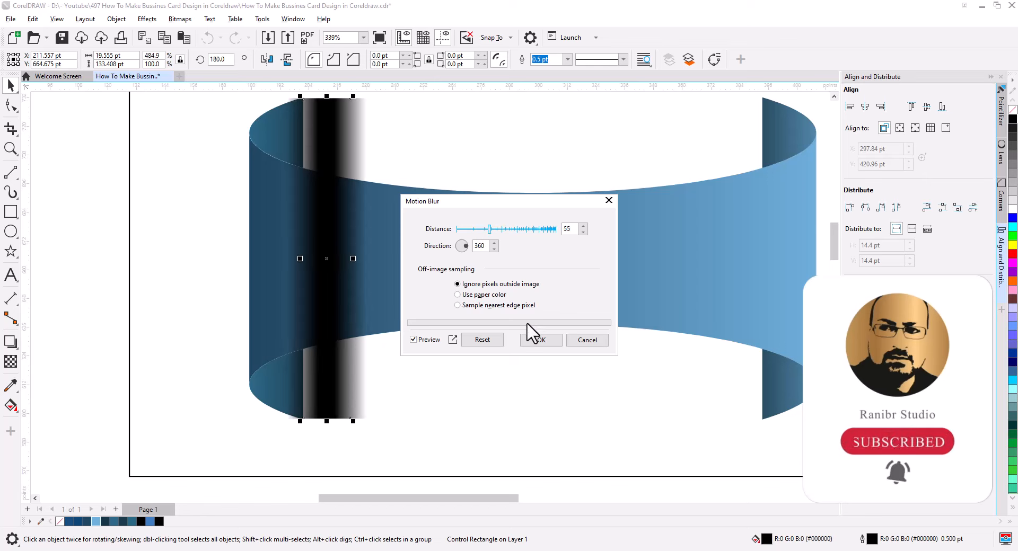
{"action": "left_click", "coordinate": [536, 340]}
Shift the blurred bar over the left end piece's inner edge and convert it to a 300 dpi RGB bitmap with transparent background
{"action": "left_click_drag", "start_coordinate": [334, 416], "coordinate": [306, 416]}
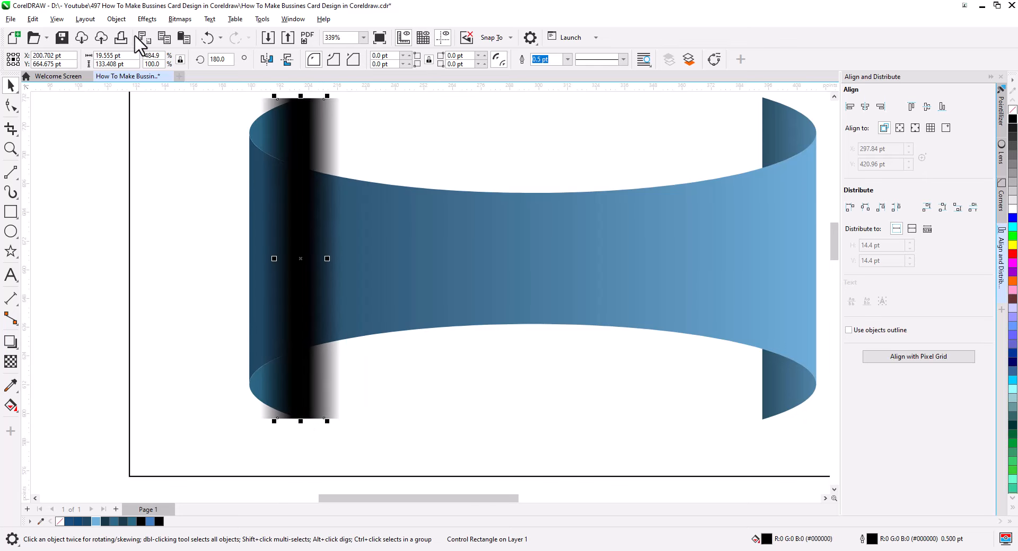
{"action": "left_click", "coordinate": [179, 19]}
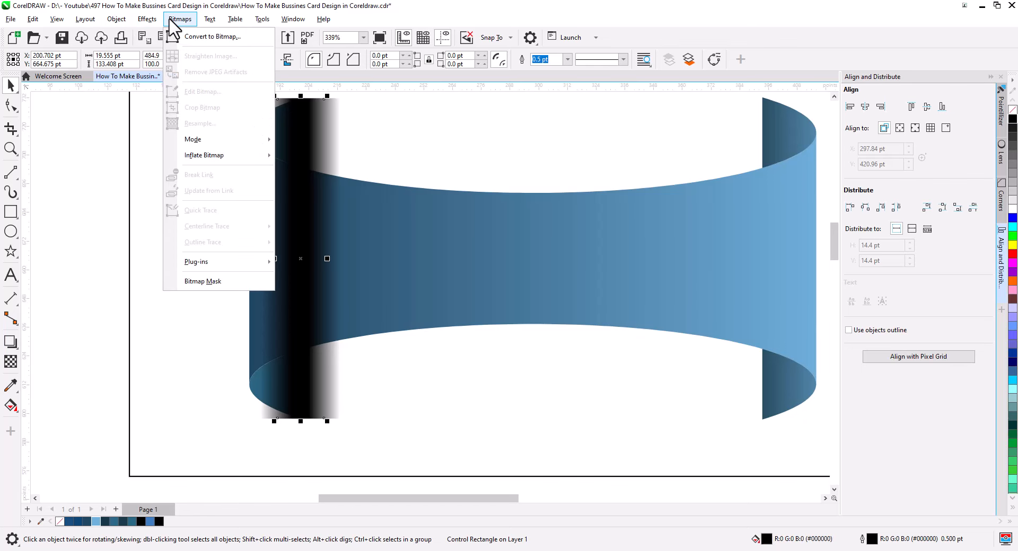
{"action": "left_click", "coordinate": [201, 36]}
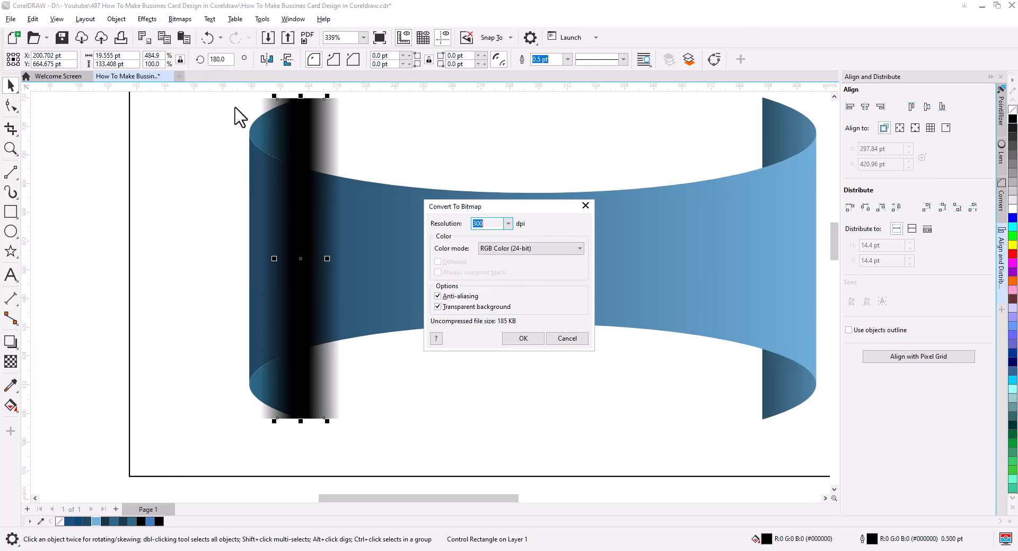
{"action": "left_click", "coordinate": [520, 339]}
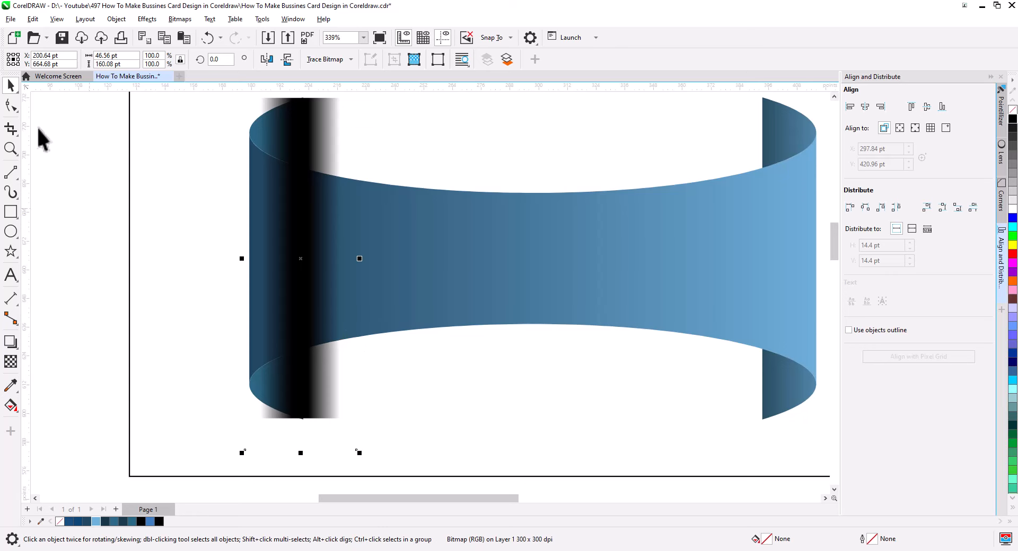
Crop the shadow bitmap's left half by moving its two left nodes to the end piece's inner edge with the Shape tool
{"action": "left_click", "coordinate": [10, 105]}
{"action": "scroll", "coordinate": [268, 319], "scroll_direction": "down", "scroll_amount": 1}
{"action": "left_click_drag", "start_coordinate": [297, 366], "coordinate": [320, 373]}
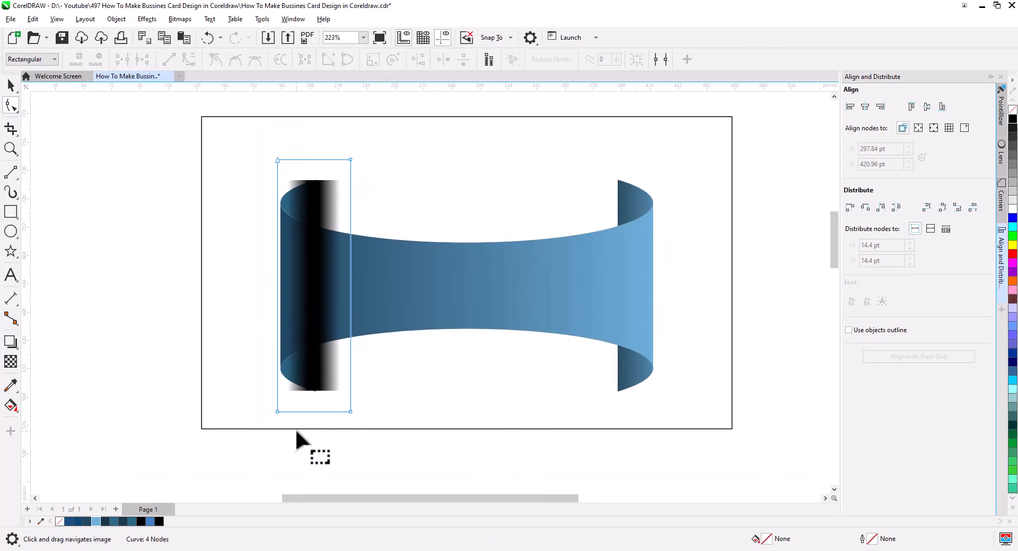
{"action": "left_click_drag", "start_coordinate": [296, 431], "coordinate": [226, 142]}
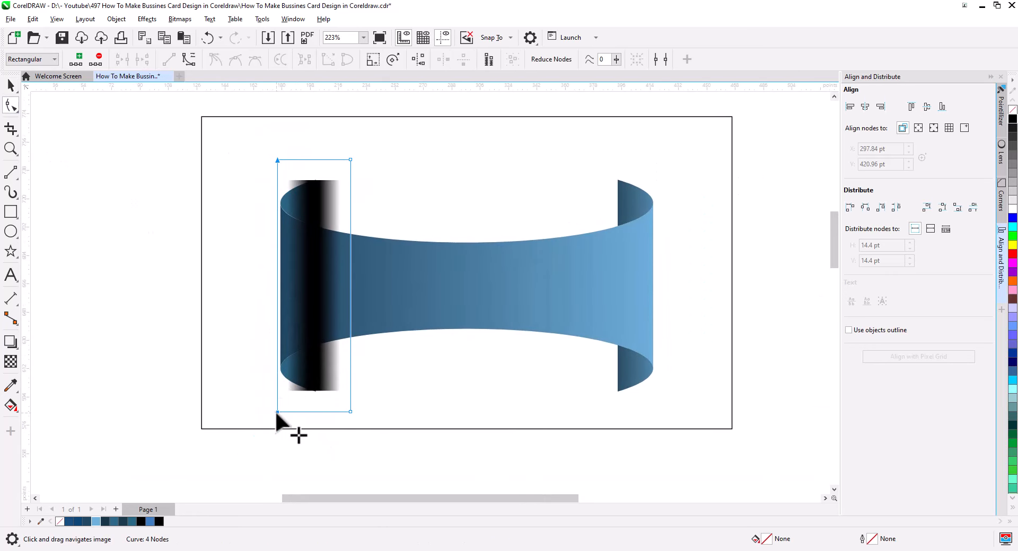
{"action": "left_click_drag", "start_coordinate": [276, 411], "coordinate": [310, 414]}
{"action": "left_click", "coordinate": [11, 85]}
{"action": "scroll", "coordinate": [291, 275], "scroll_direction": "up", "scroll_amount": 2}
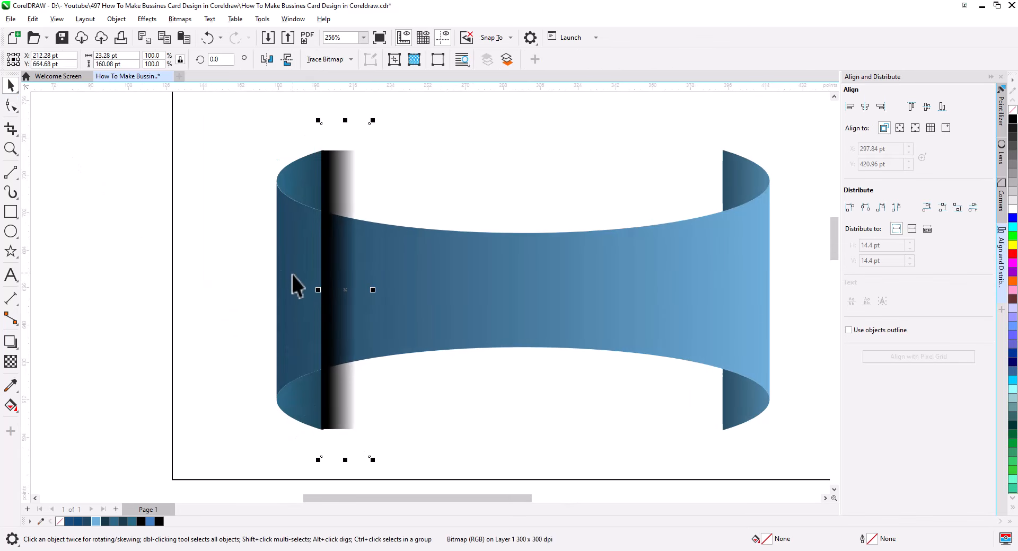
Copy the shadow strip, mirror the copy horizontally and place it against the right end piece's inner edge
{"action": "left_click_drag", "start_coordinate": [287, 290], "coordinate": [237, 311]}
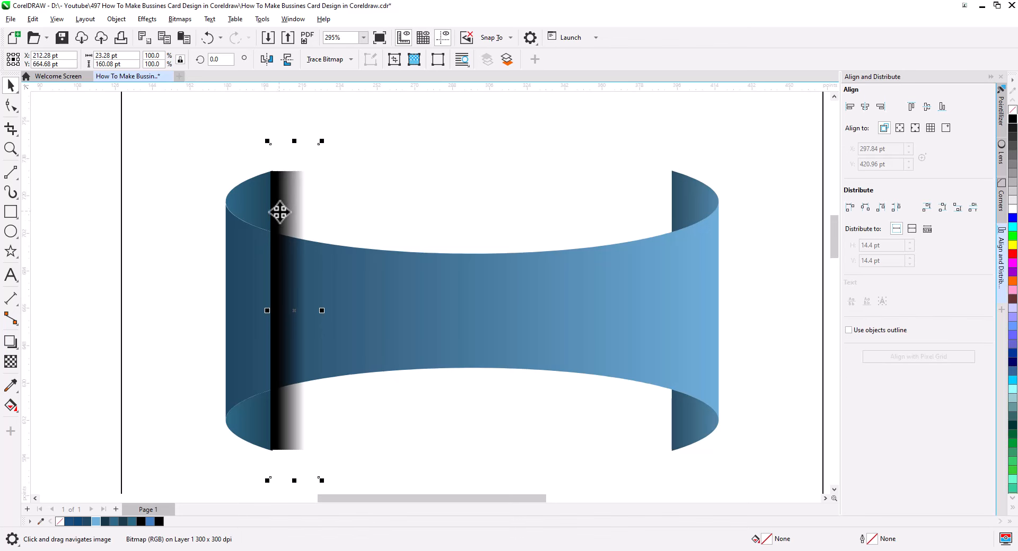
{"action": "left_click_drag", "start_coordinate": [280, 212], "coordinate": [473, 227]}
{"action": "left_click", "coordinate": [500, 257]}
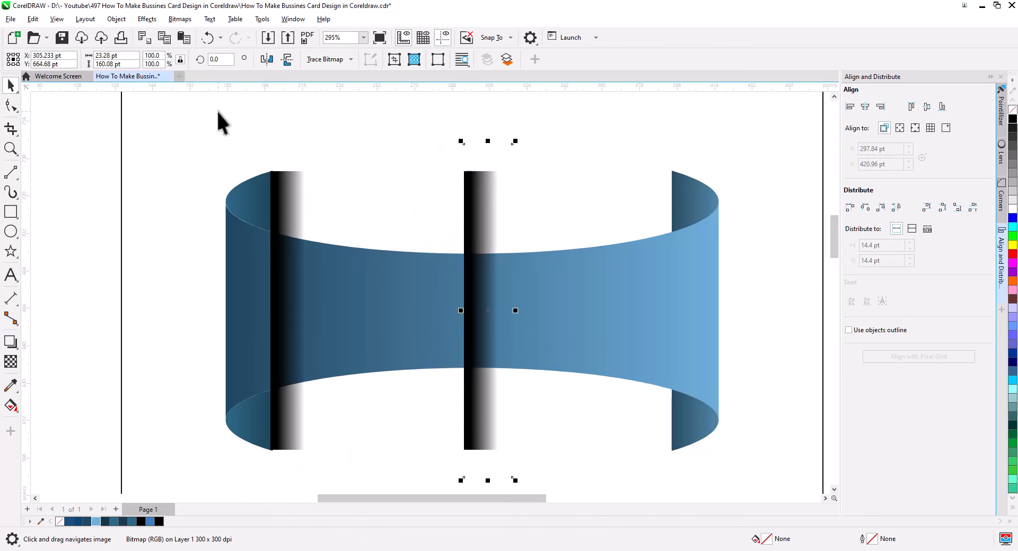
{"action": "left_click", "coordinate": [267, 60]}
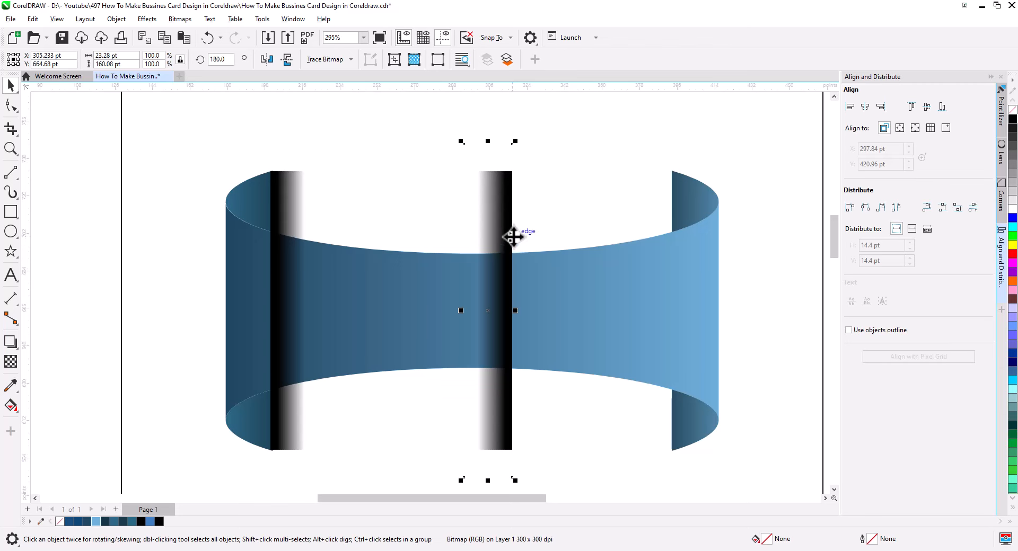
{"action": "left_click_drag", "start_coordinate": [513, 237], "coordinate": [672, 223]}
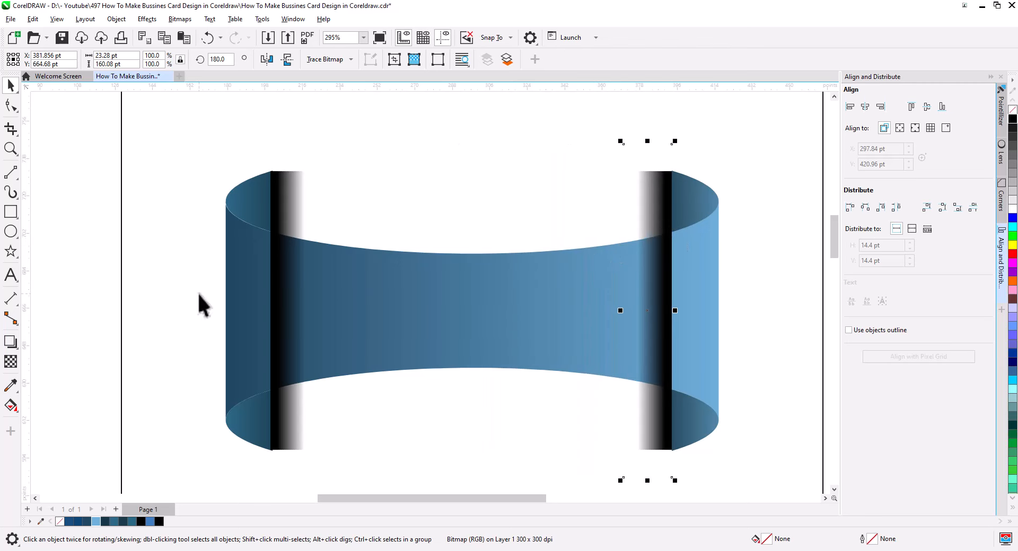
{"action": "left_click", "coordinate": [168, 271]}
Bring the ribbon's curved centre piece in front of the two shadow strips
{"action": "scroll", "coordinate": [169, 270], "scroll_direction": "down", "scroll_amount": 1}
{"action": "left_click", "coordinate": [323, 290]}
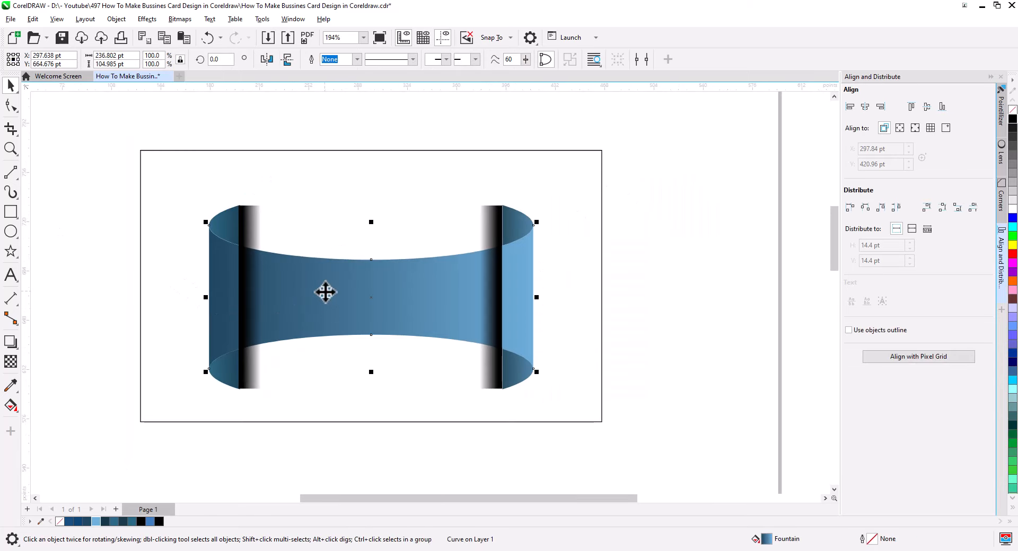
{"action": "right_click", "coordinate": [324, 291]}
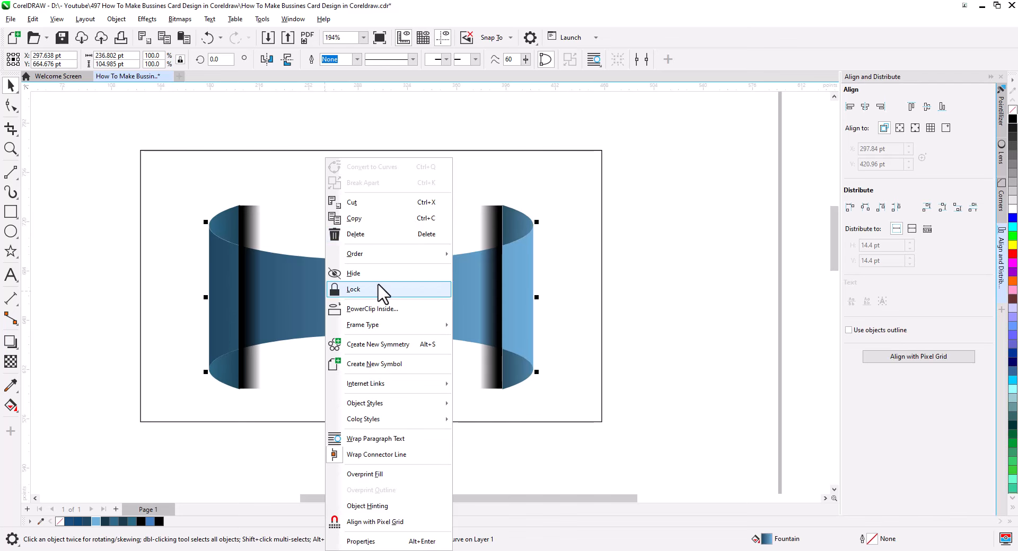
{"action": "mouse_move", "coordinate": [389, 255]}
{"action": "left_click", "coordinate": [493, 257]}
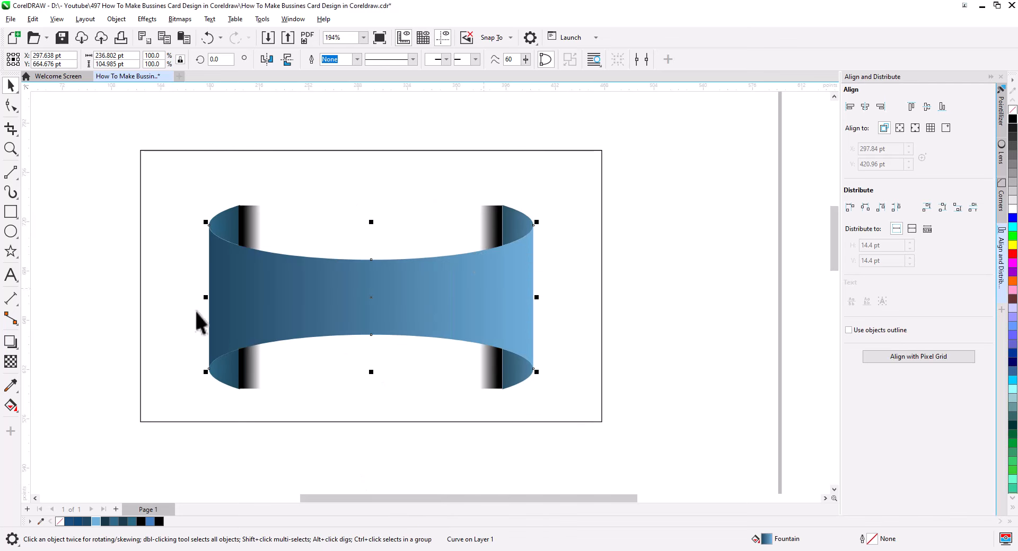
{"action": "left_click", "coordinate": [71, 288]}
Group the three ribbon pieces and the two shadow strips
{"action": "scroll", "coordinate": [352, 307], "scroll_direction": "down", "scroll_amount": 1}
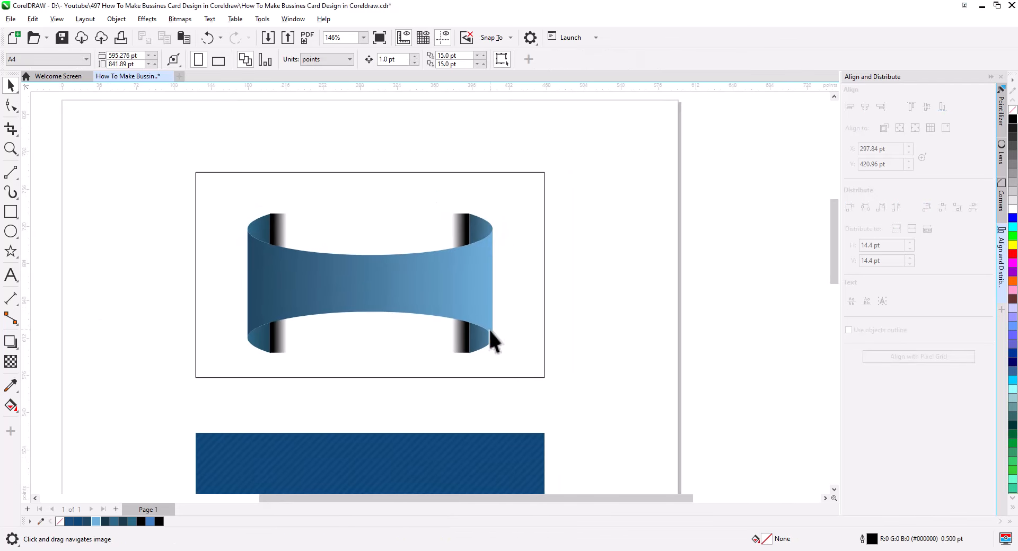
{"action": "left_click_drag", "start_coordinate": [204, 188], "coordinate": [204, 188]}
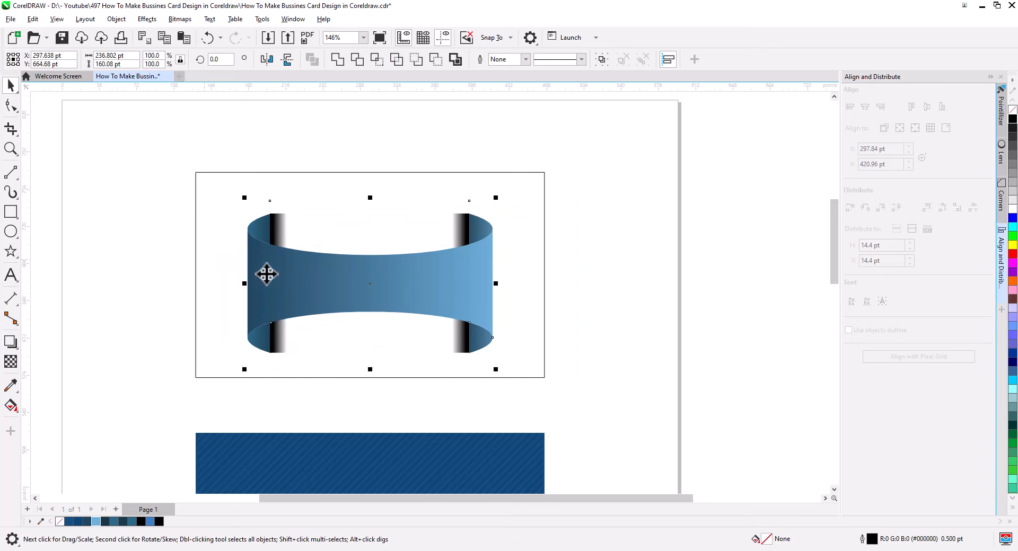
{"action": "right_click", "coordinate": [282, 277]}
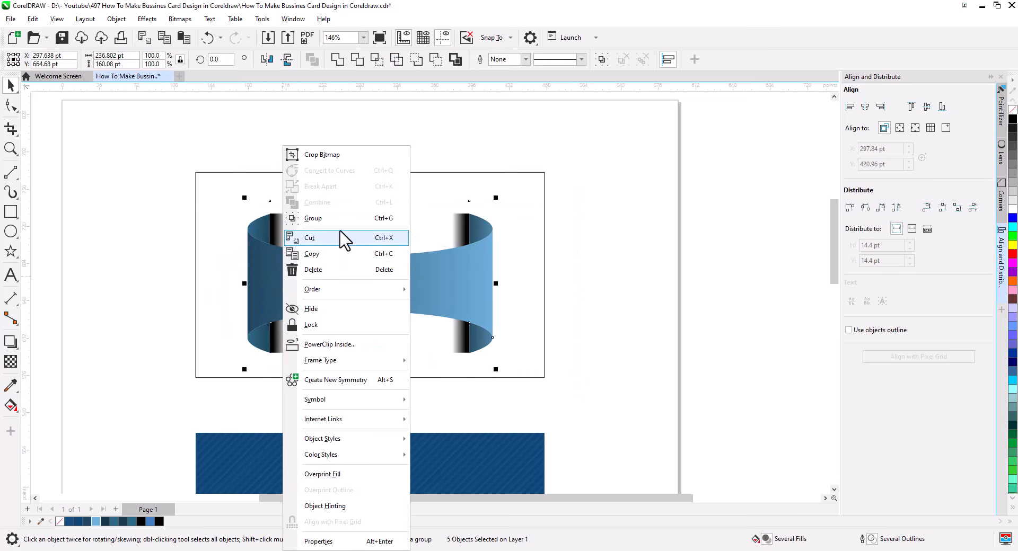
{"action": "left_click", "coordinate": [312, 218]}
Centre the ribbon group horizontally and vertically on the upper blue striped background
{"action": "scroll", "coordinate": [514, 281], "scroll_direction": "down", "scroll_amount": 3}
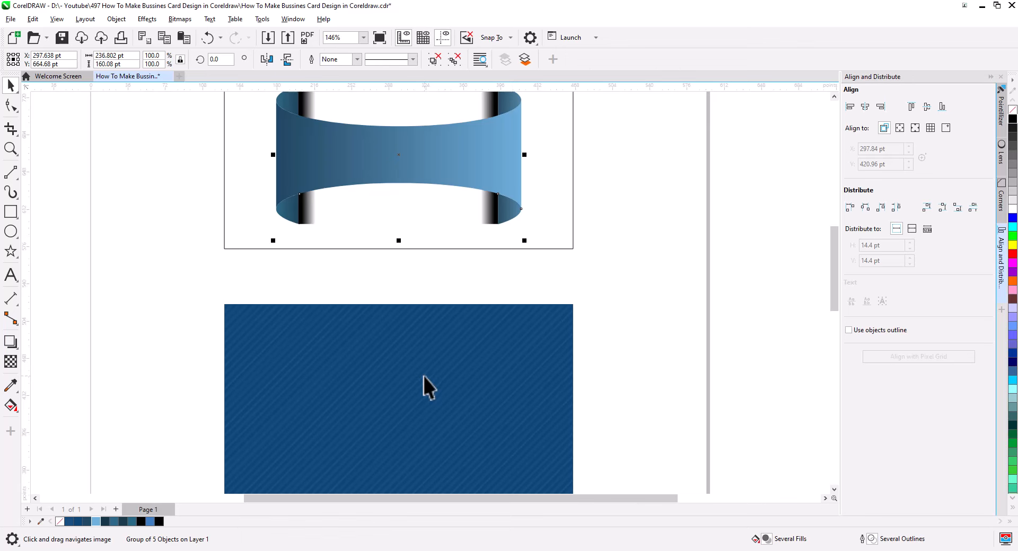
{"action": "left_click", "coordinate": [424, 377], "text": "shift"}
{"action": "left_click", "coordinate": [865, 107]}
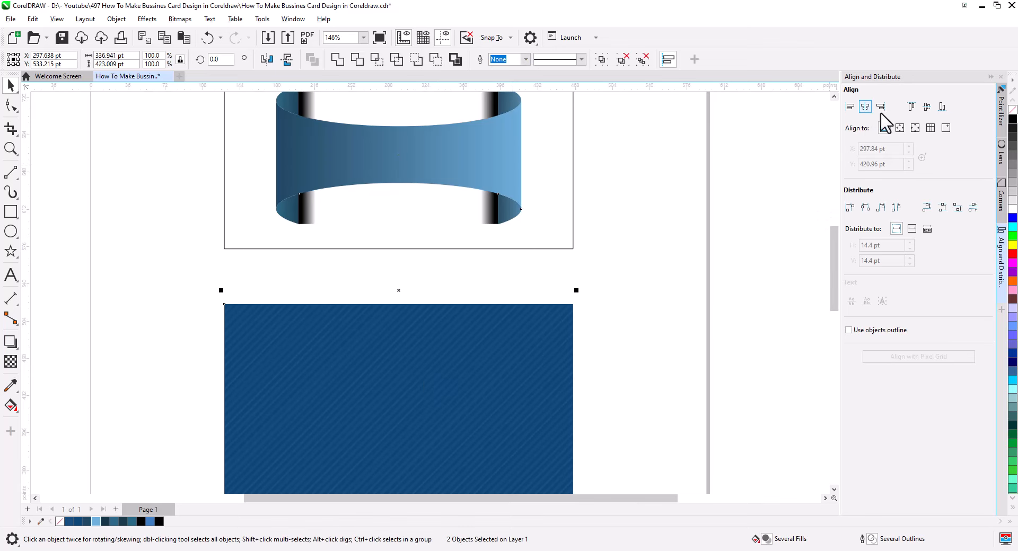
{"action": "left_click", "coordinate": [927, 107]}
{"action": "left_click", "coordinate": [647, 372]}
Enlarge the ribbon group from its centre to about 258.4 by 174.7 pt
{"action": "left_click_drag", "start_coordinate": [648, 375], "coordinate": [683, 231]}
{"action": "scroll", "coordinate": [527, 239], "scroll_direction": "up", "scroll_amount": 2}
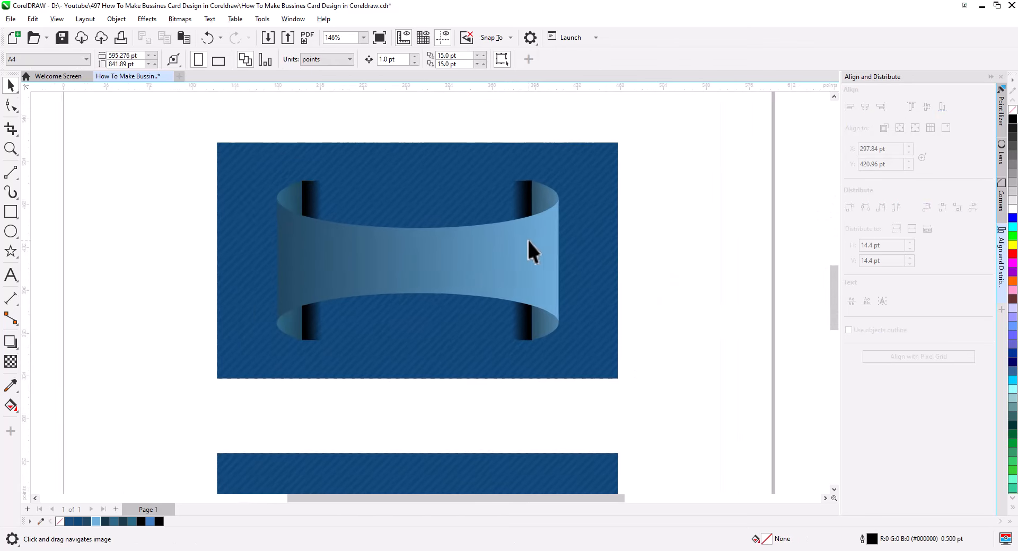
{"action": "left_click", "coordinate": [517, 279]}
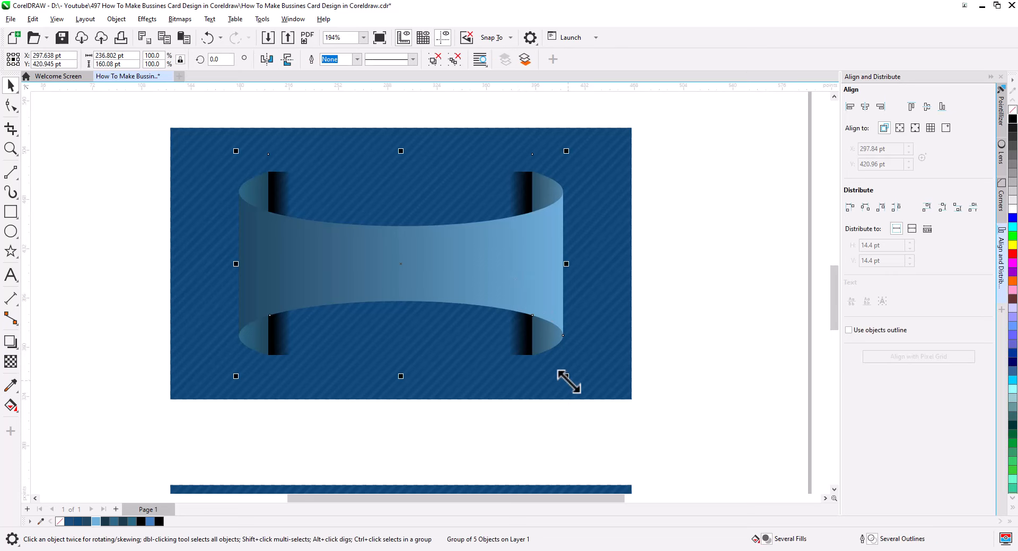
{"action": "left_click_drag", "start_coordinate": [567, 378], "coordinate": [584, 390]}
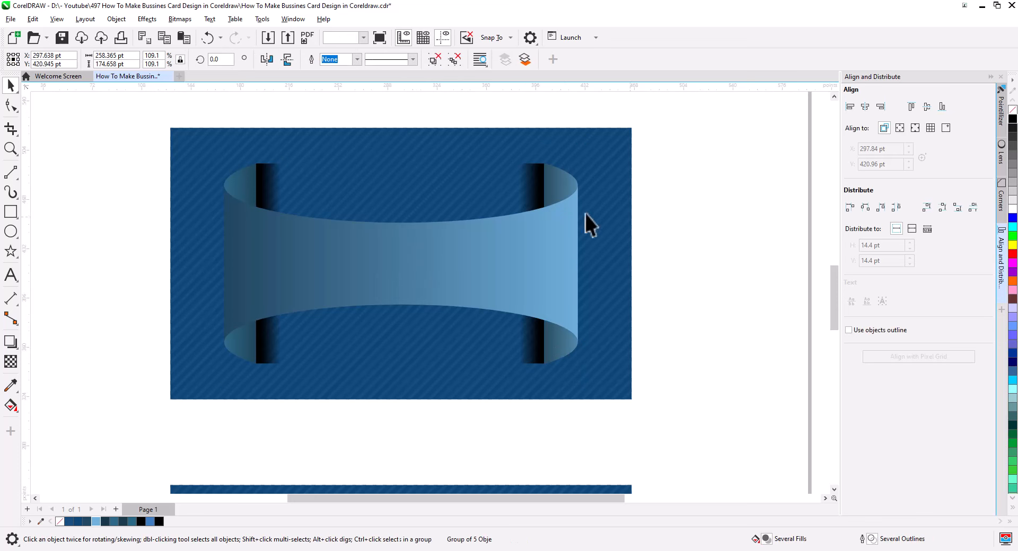
{"action": "key", "text": "Escape"}
Apply a uniform transparency of 36 to both black shadow strips behind the ribbon
{"action": "left_click", "coordinate": [277, 212]}
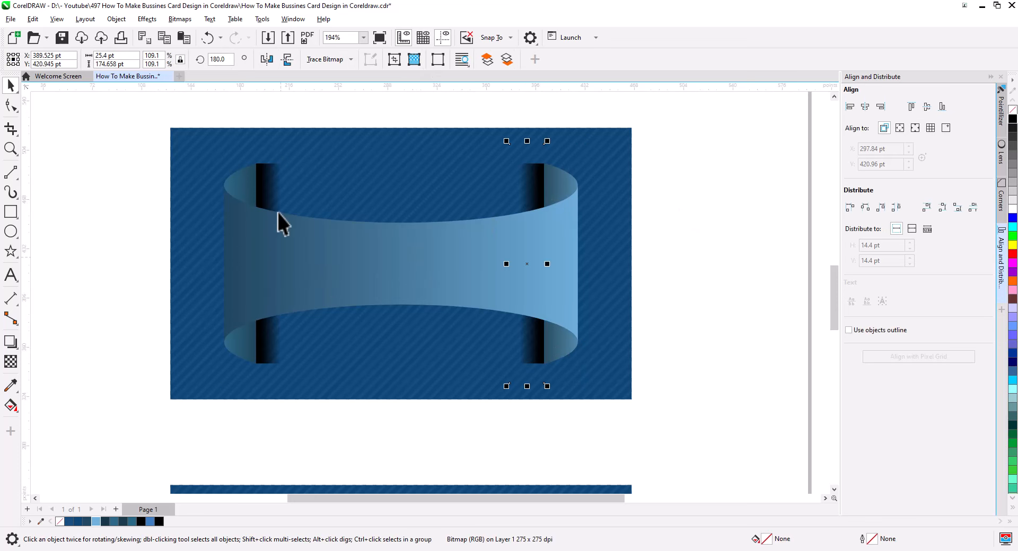
{"action": "left_click", "coordinate": [266, 182], "text": "shift"}
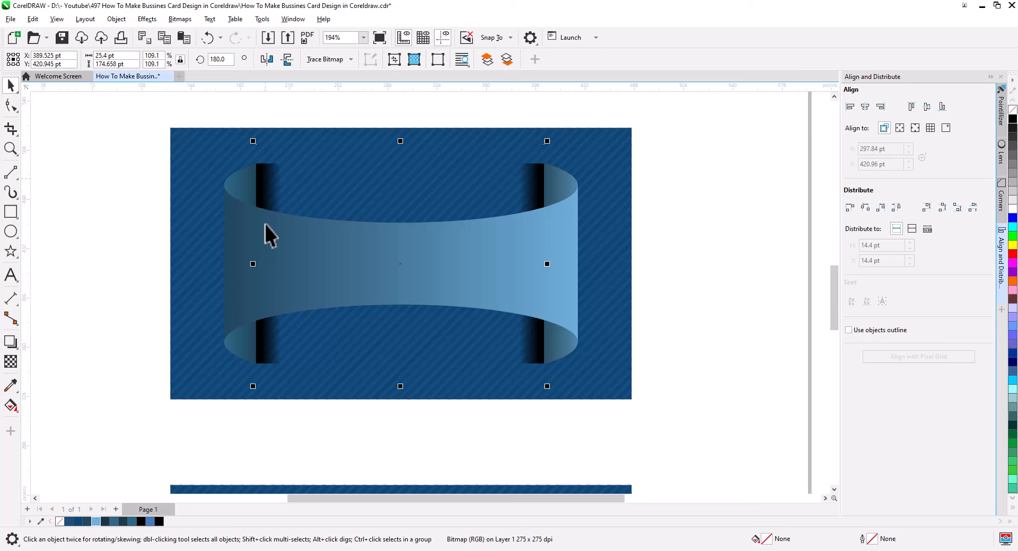
{"action": "left_click", "coordinate": [10, 362]}
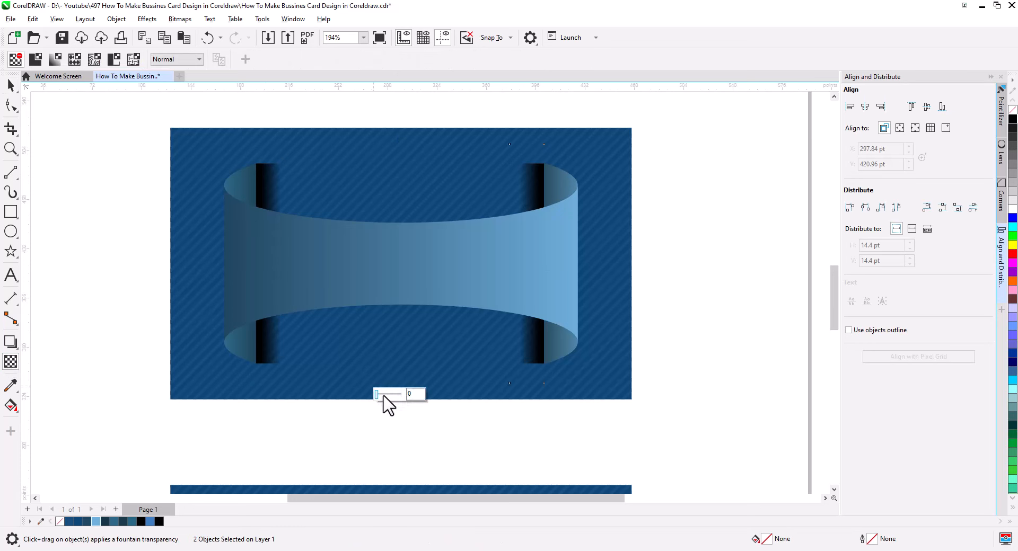
{"action": "left_click_drag", "start_coordinate": [383, 397], "coordinate": [388, 398]}
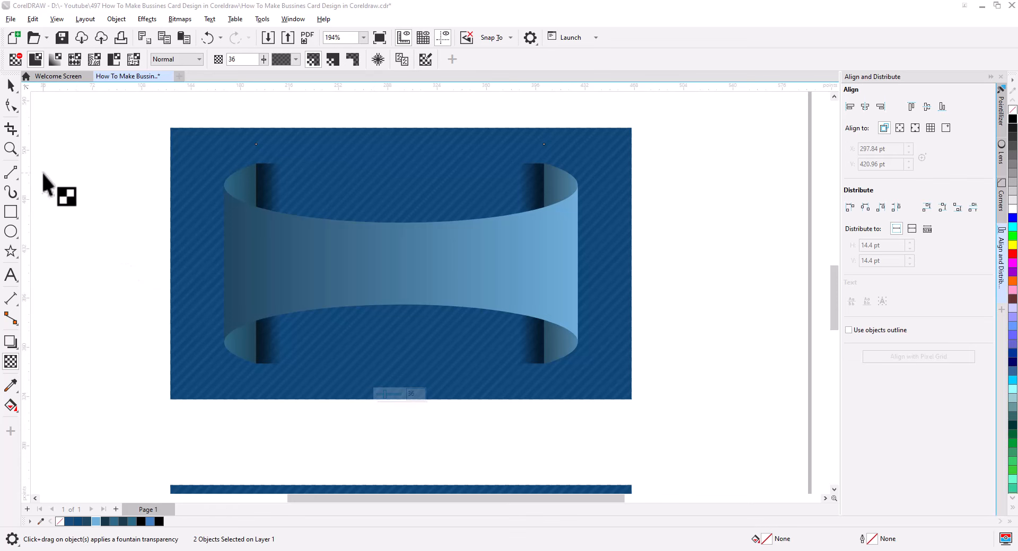
{"action": "left_click", "coordinate": [10, 85]}
{"action": "left_click", "coordinate": [149, 313]}
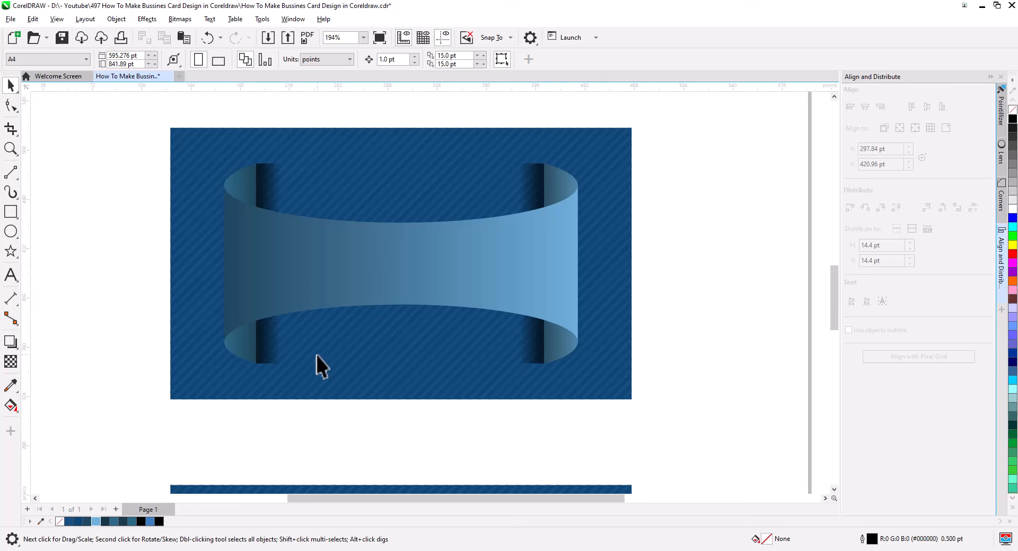
Draw a horizontal line across the ribbon's upper corners and extend it past both sides to about 355.6 pt long
{"action": "left_click", "coordinate": [399, 271]}
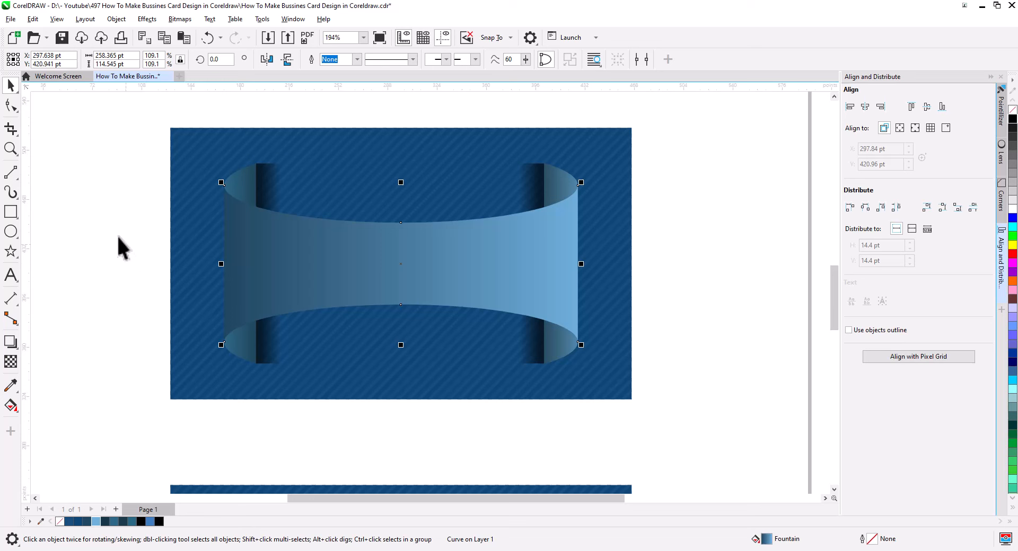
{"action": "left_click", "coordinate": [11, 175]}
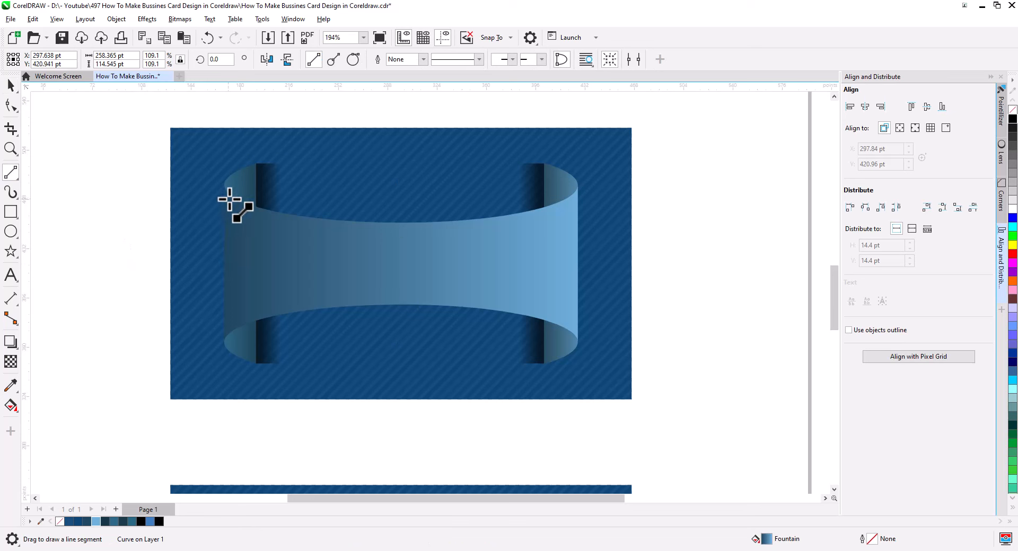
{"action": "left_click_drag", "start_coordinate": [227, 192], "coordinate": [630, 196]}
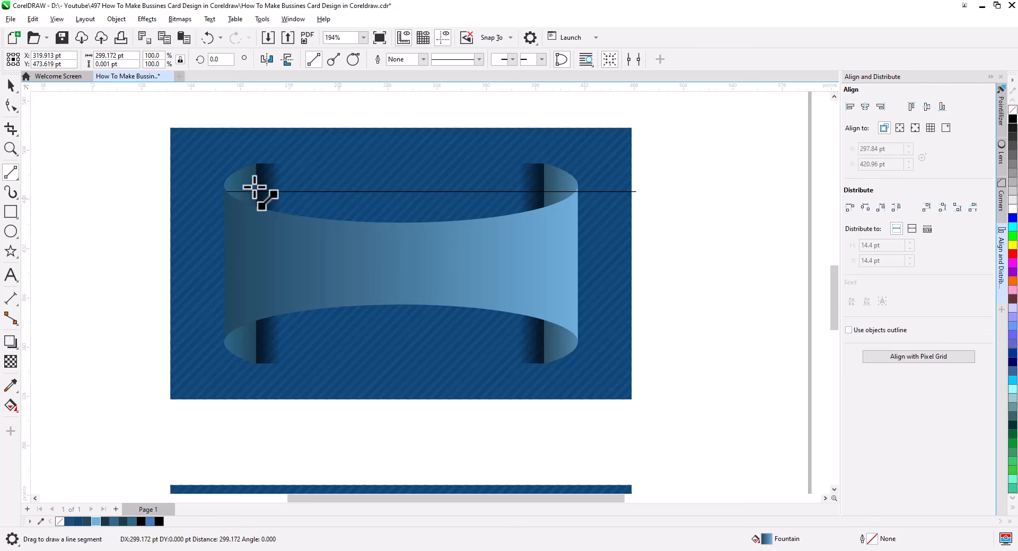
{"action": "left_click", "coordinate": [11, 86]}
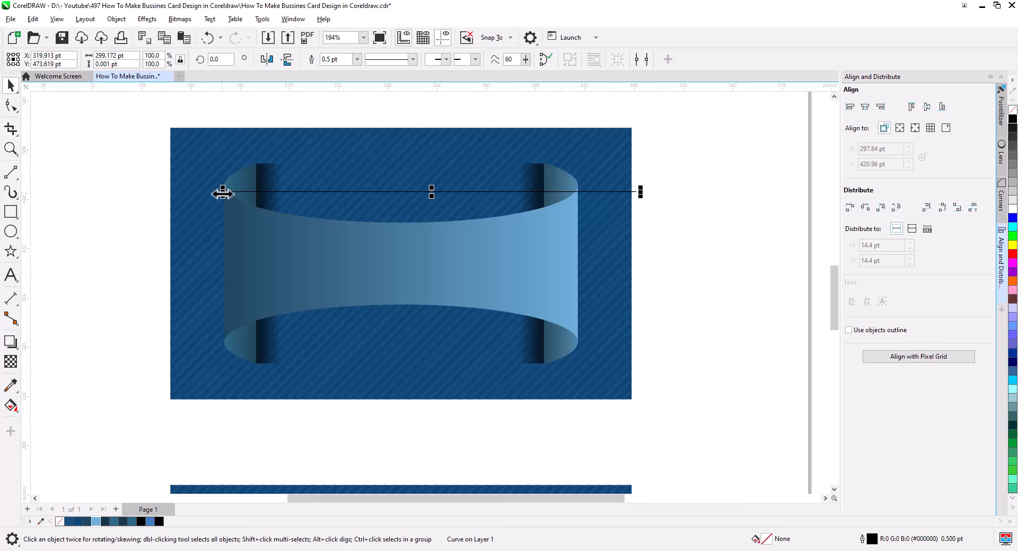
{"action": "left_click_drag", "start_coordinate": [222, 194], "coordinate": [146, 194]}
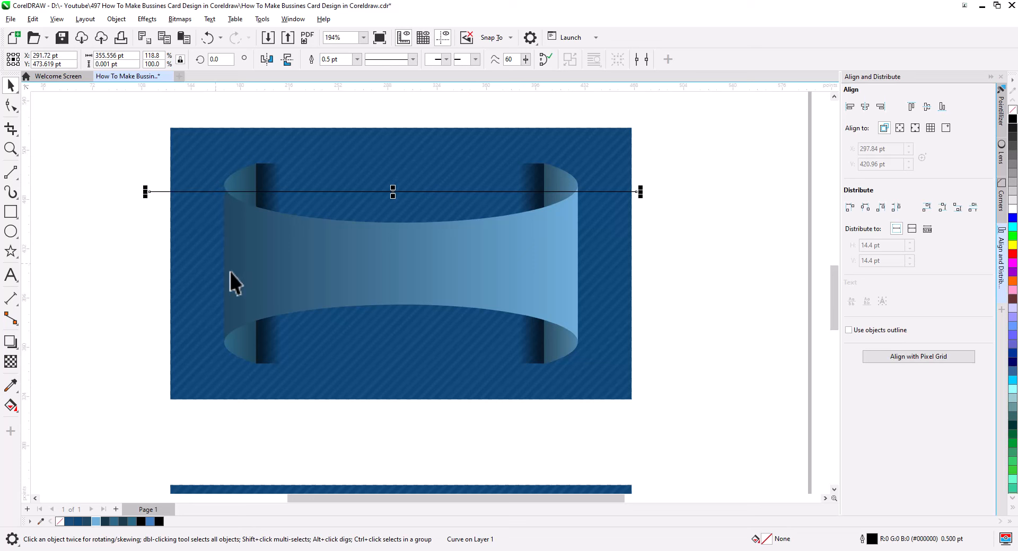
Convert the line to a curve, add nodes at the ribbon's two side edges and bend the middle segment slightly downward
{"action": "left_click", "coordinate": [395, 191]}
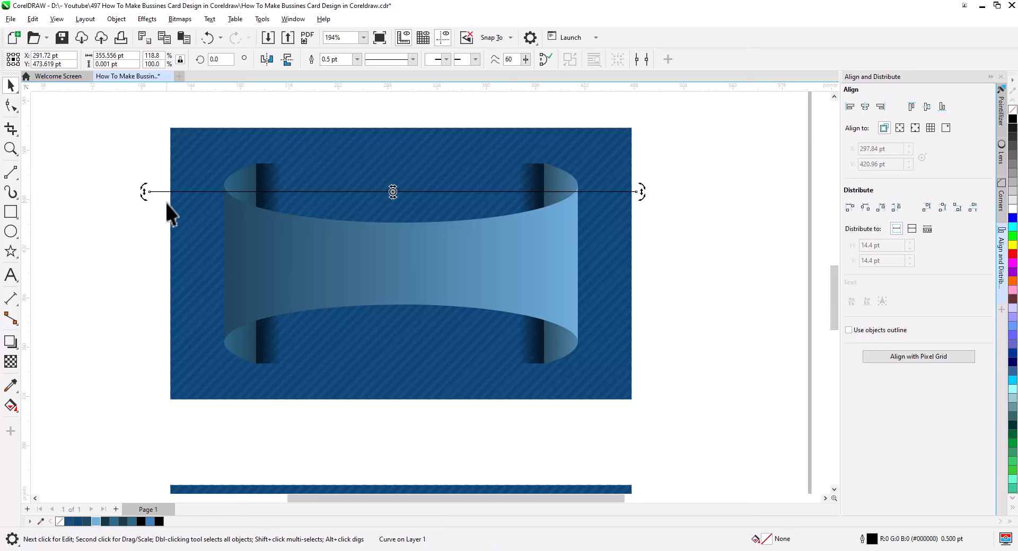
{"action": "left_click", "coordinate": [11, 106]}
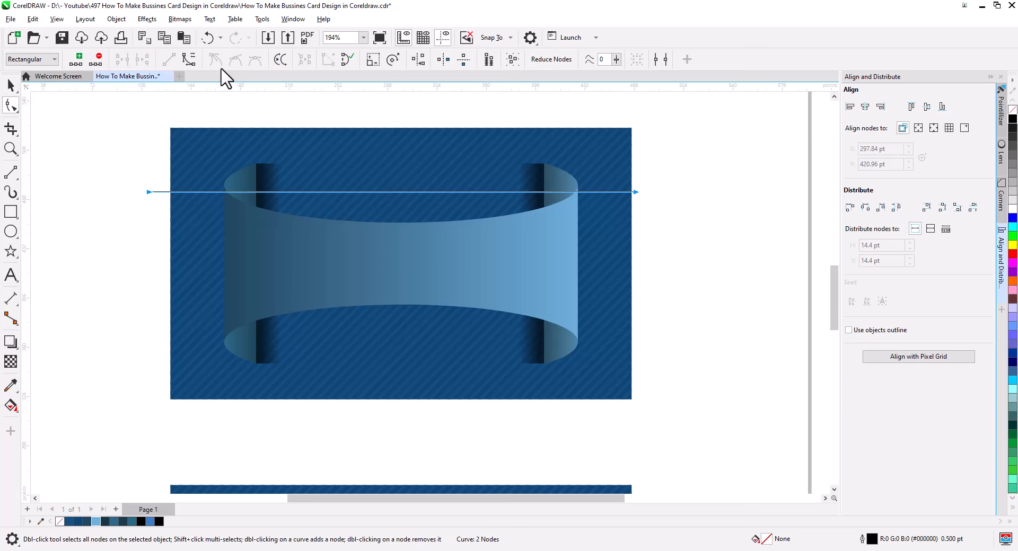
{"action": "left_click", "coordinate": [188, 59]}
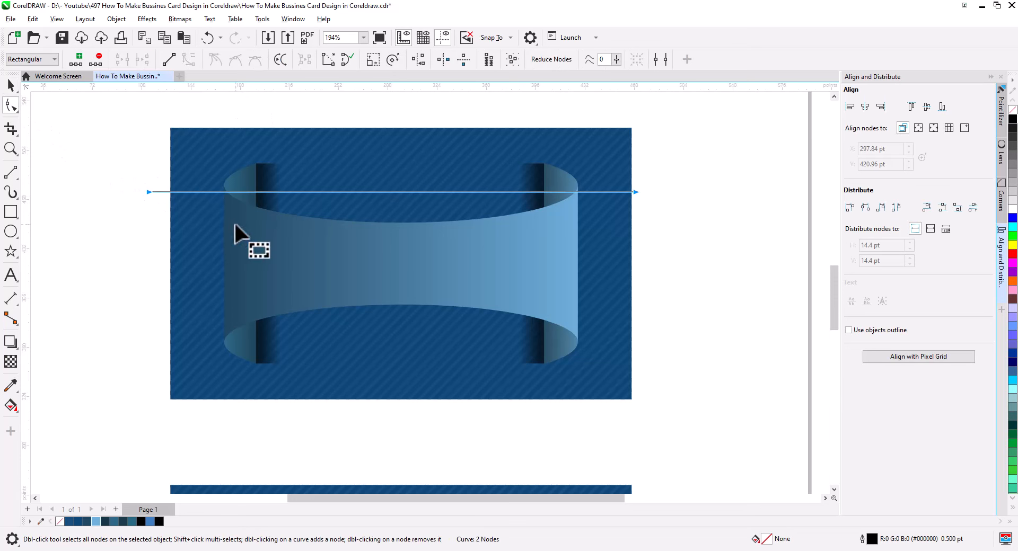
{"action": "double_click", "coordinate": [228, 192]}
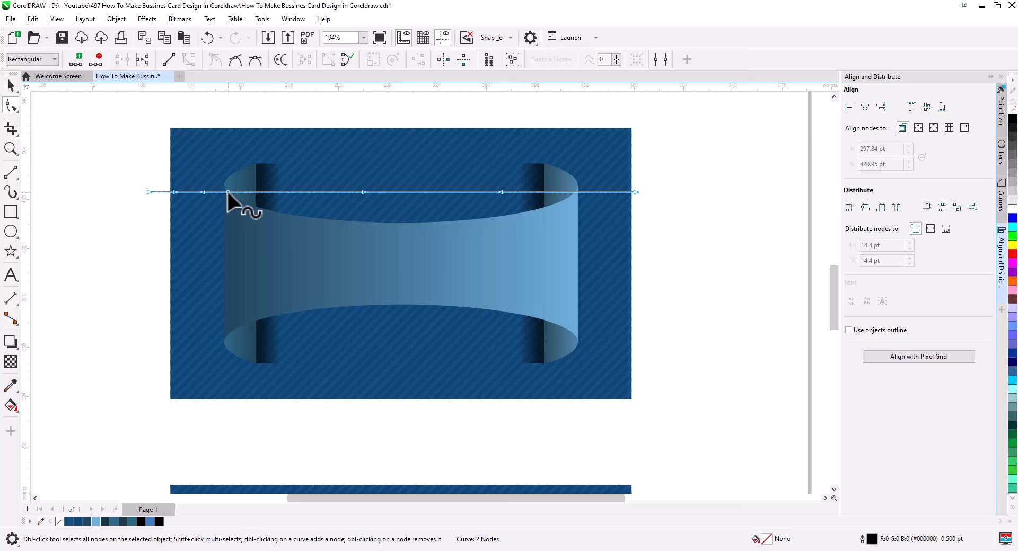
{"action": "double_click", "coordinate": [578, 192]}
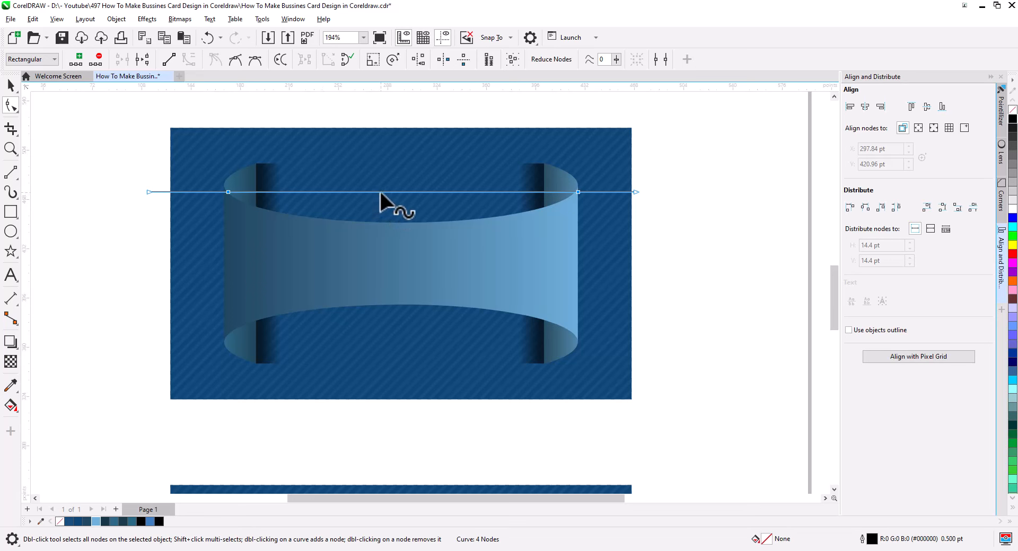
{"action": "left_click_drag", "start_coordinate": [380, 191], "coordinate": [383, 206]}
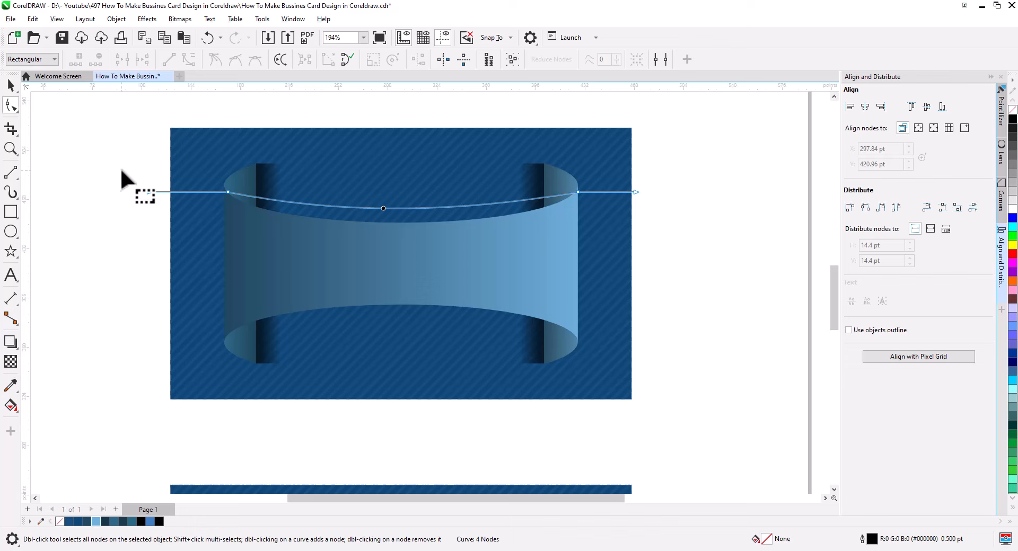
{"action": "left_click", "coordinate": [11, 86]}
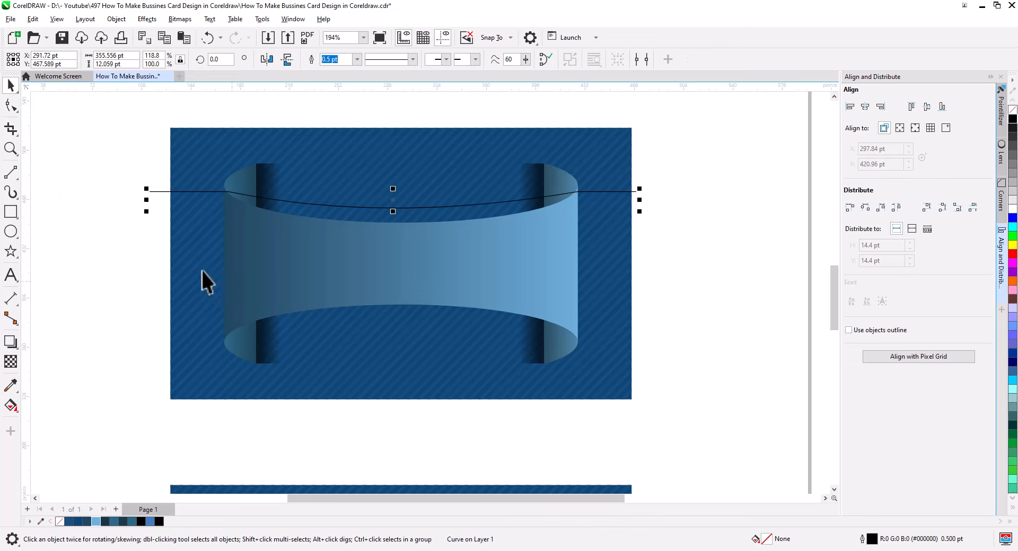
Place a copy of the curved line and the ribbon's centre piece beside the page, level with the originals
{"action": "left_click", "coordinate": [309, 288], "text": "shift"}
{"action": "scroll", "coordinate": [309, 298], "scroll_direction": "down", "scroll_amount": 3}
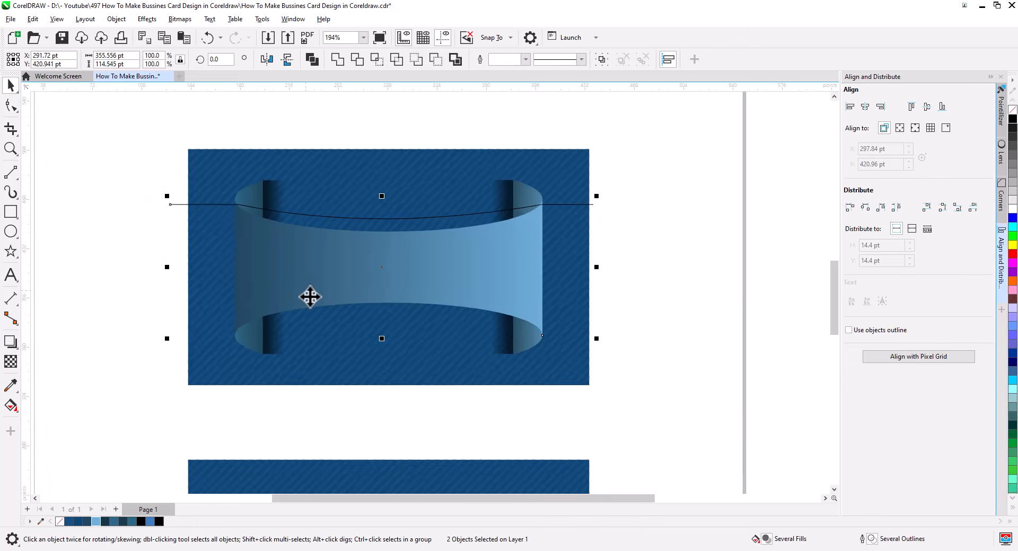
{"action": "left_click_drag", "start_coordinate": [344, 337], "coordinate": [224, 313]}
{"action": "left_click_drag", "start_coordinate": [190, 265], "coordinate": [565, 265]}
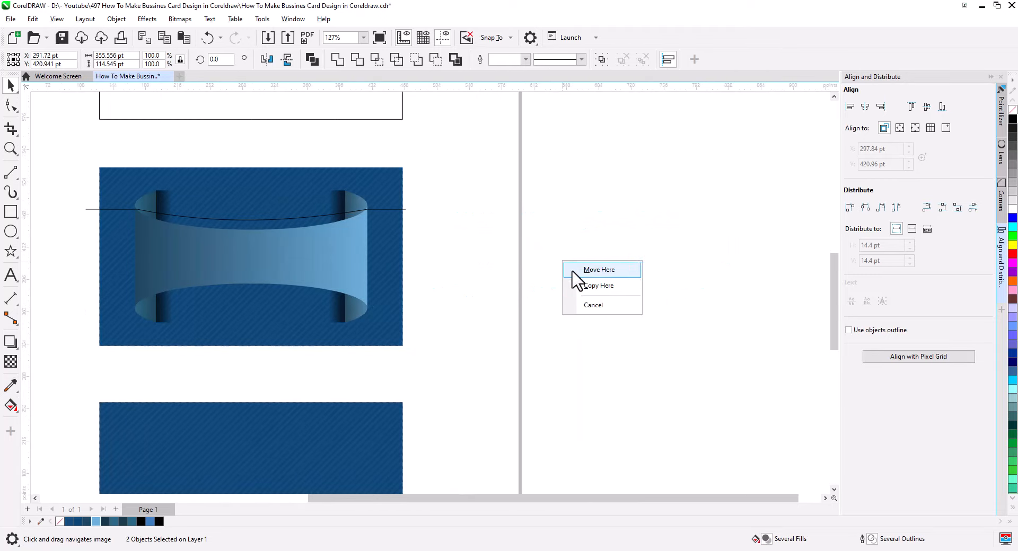
{"action": "left_click", "coordinate": [575, 283]}
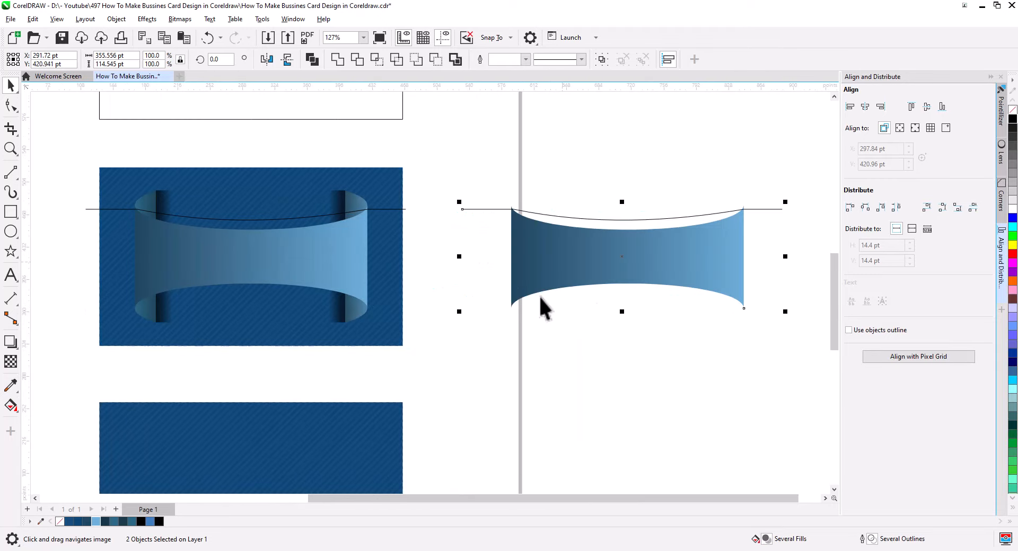
Smart-fill the gap between the copied curved line and the upper edge of the copied centre piece
{"action": "left_click", "coordinate": [12, 407]}
{"action": "left_click", "coordinate": [55, 425]}
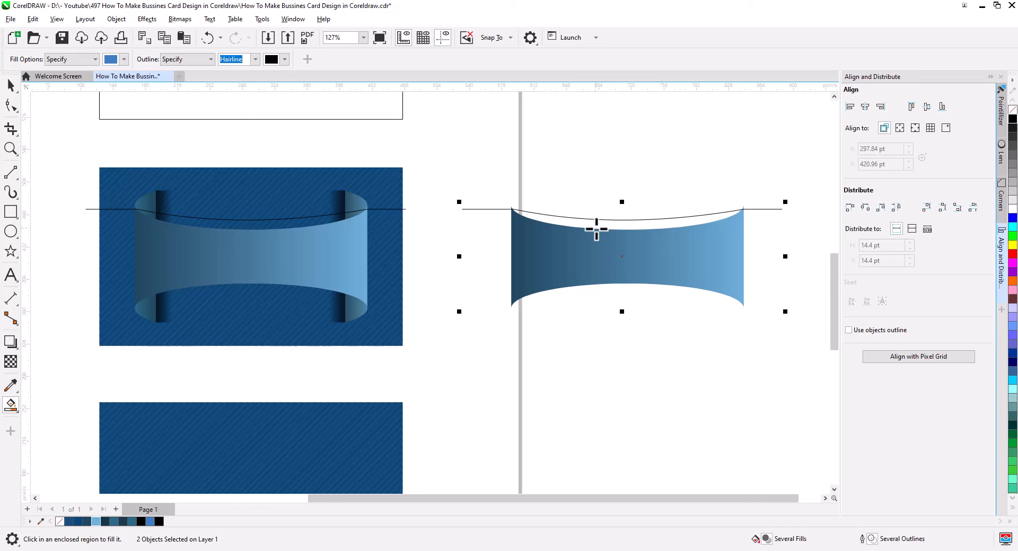
{"action": "left_click", "coordinate": [597, 229]}
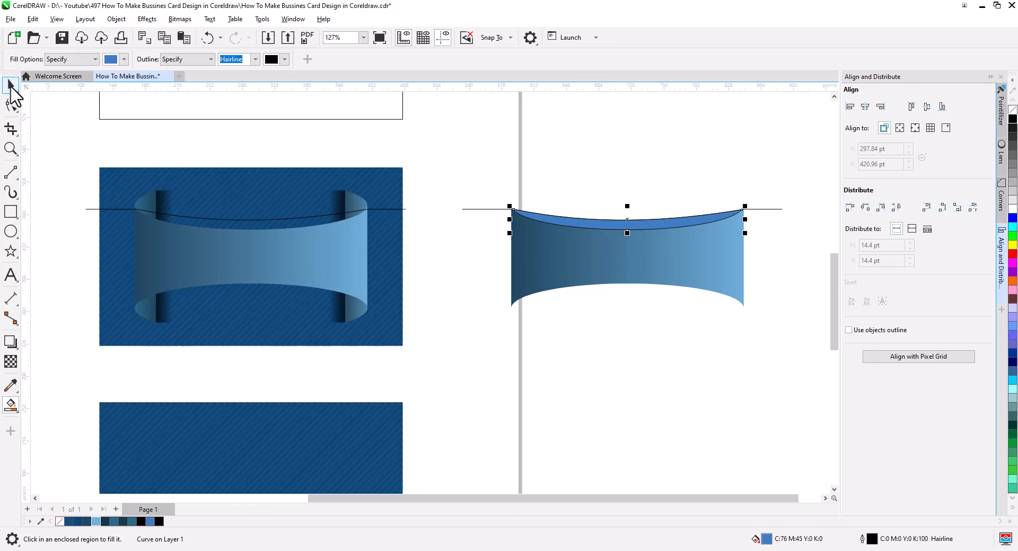
{"action": "left_click", "coordinate": [11, 85]}
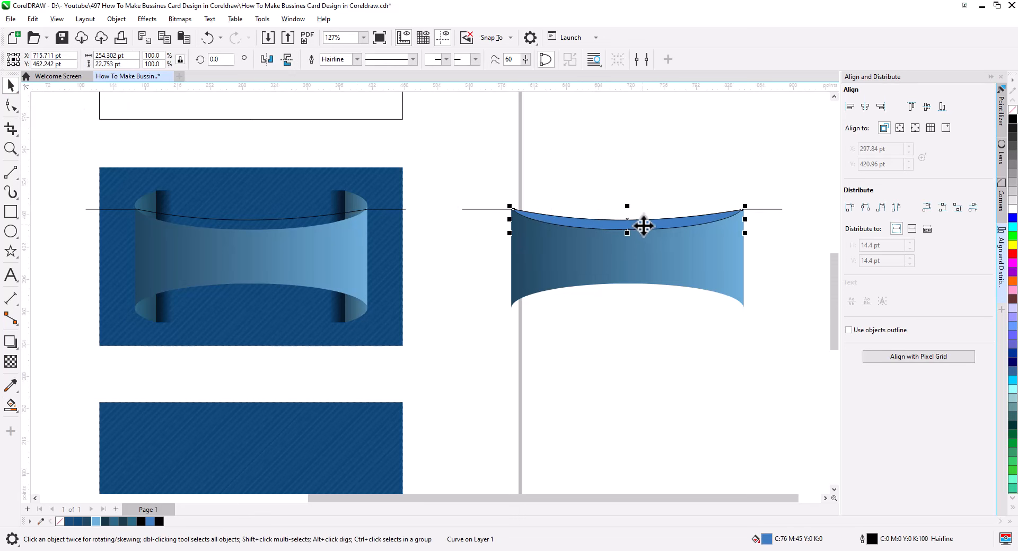
Copy the filled sliver downward, mirror the copy vertically and fit it against the lower edge of the copied centre piece
{"action": "left_click_drag", "start_coordinate": [644, 226], "coordinate": [644, 330]}
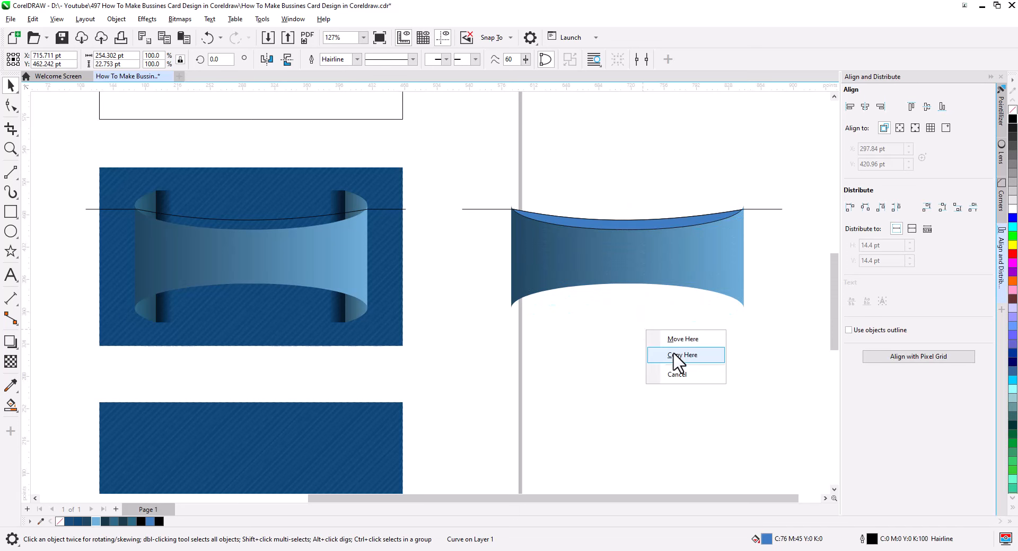
{"action": "left_click", "coordinate": [674, 356]}
{"action": "left_click", "coordinate": [287, 59]}
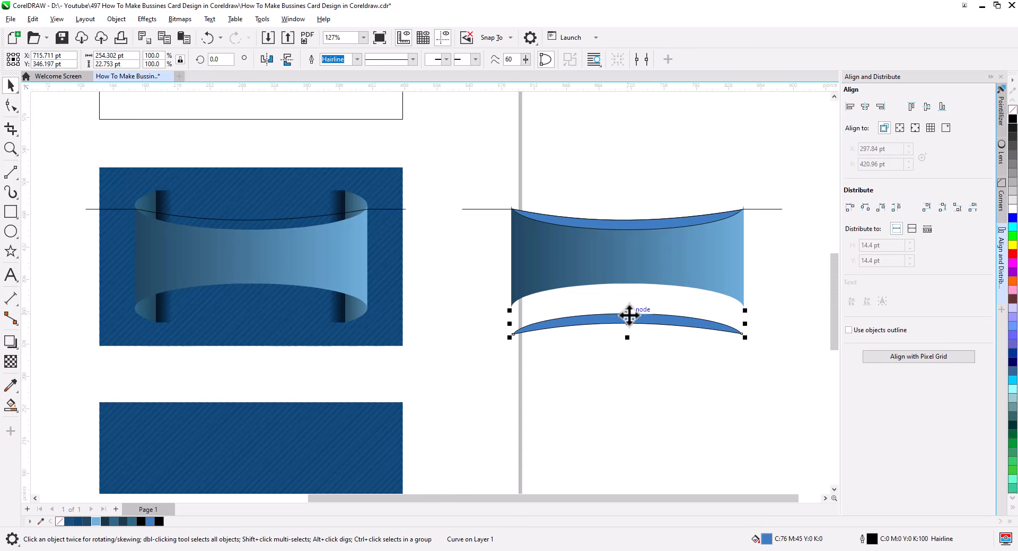
{"action": "left_click_drag", "start_coordinate": [628, 313], "coordinate": [627, 287]}
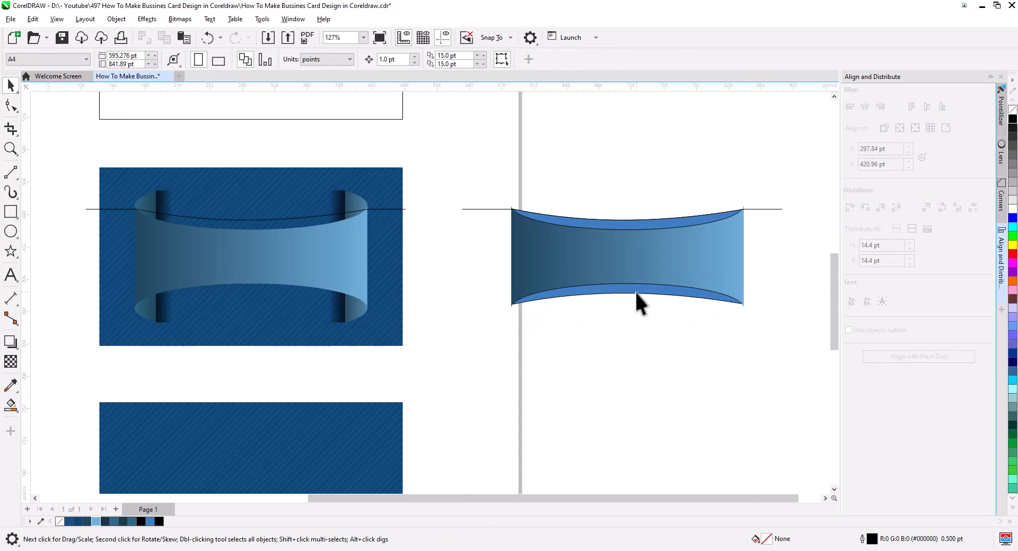
Weld the two slivers and the copied centre piece into one shape
{"action": "left_click", "coordinate": [619, 225], "text": "shift"}
{"action": "left_click", "coordinate": [613, 242], "text": "shift"}
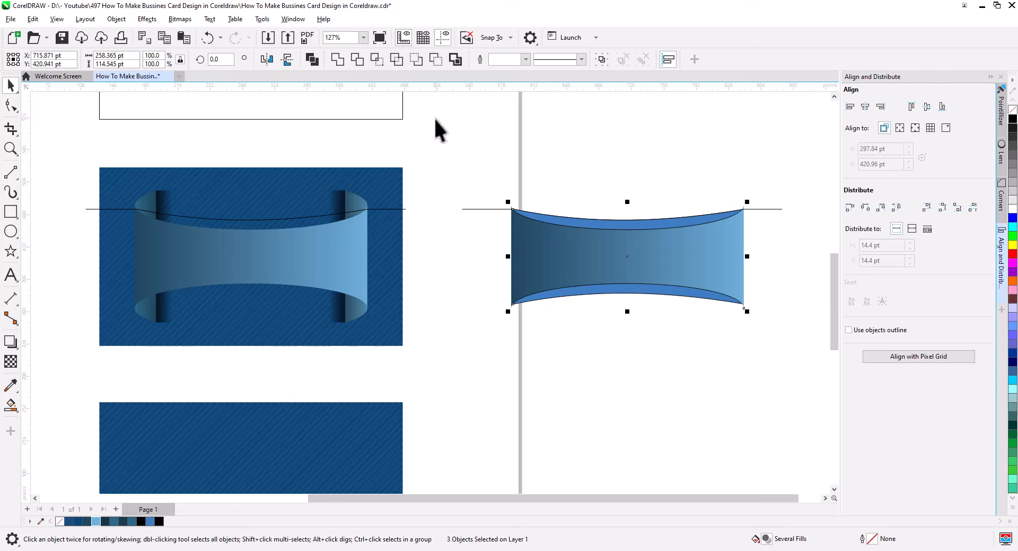
{"action": "left_click", "coordinate": [338, 60]}
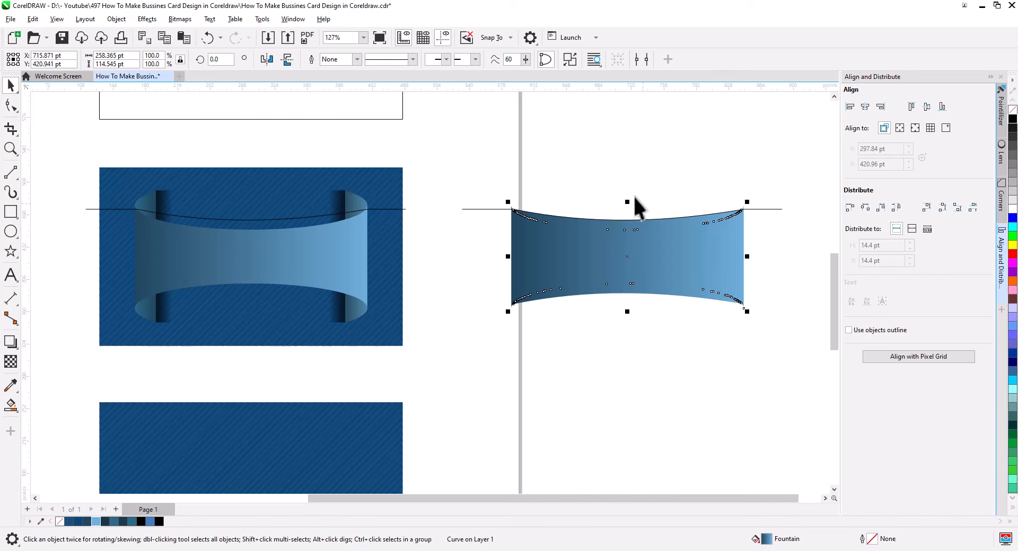
Break the welded shape apart and remove the small leftover fragments along its edges
{"action": "right_click", "coordinate": [595, 253]}
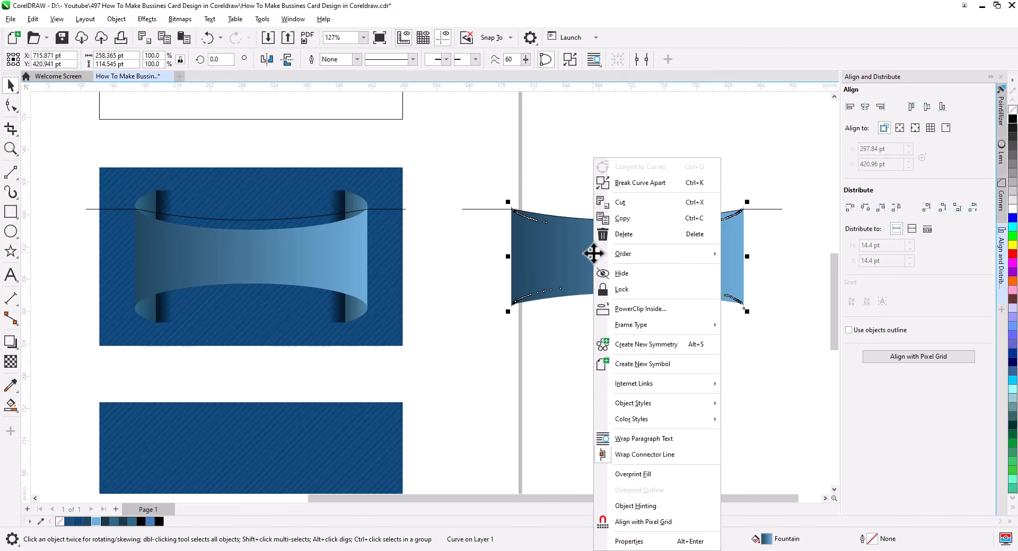
{"action": "left_click", "coordinate": [641, 183]}
{"action": "left_click", "coordinate": [746, 323]}
{"action": "left_click_drag", "start_coordinate": [628, 204], "coordinate": [620, 210]}
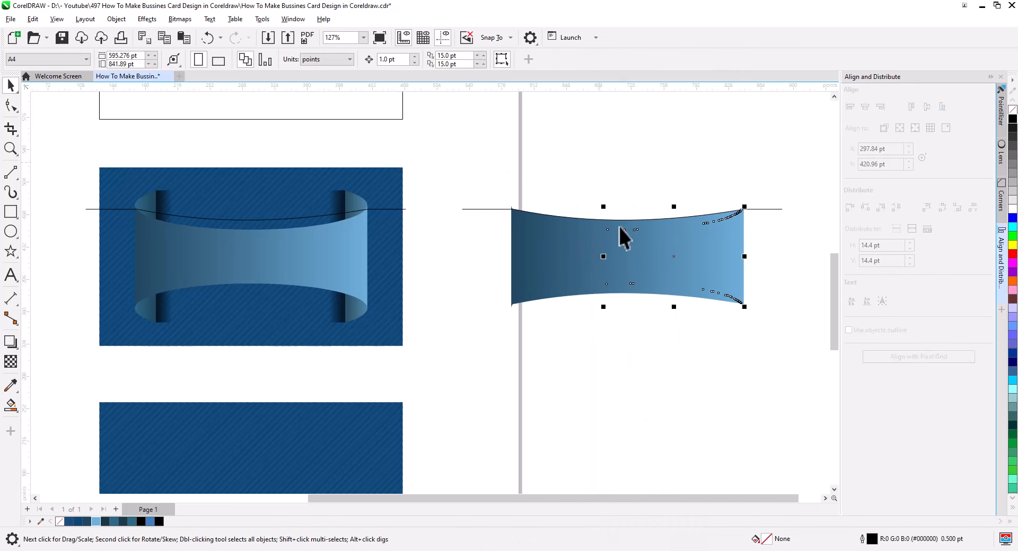
{"action": "left_click", "coordinate": [673, 362]}
{"action": "left_click_drag", "start_coordinate": [492, 187], "coordinate": [498, 202]}
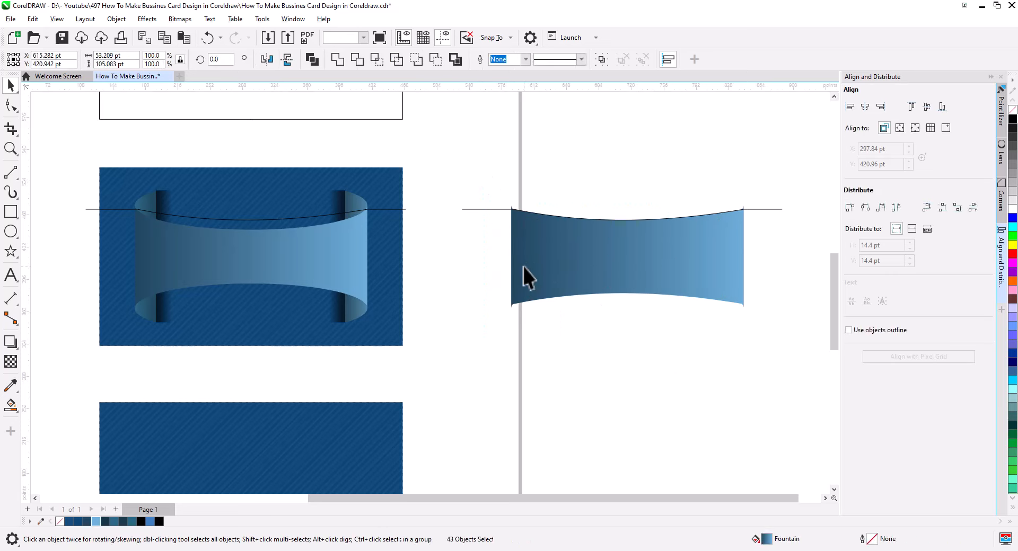
Fill the welded shape black and align it horizontally centred on the ribbon's centre piece on the card
{"action": "left_click", "coordinate": [585, 260]}
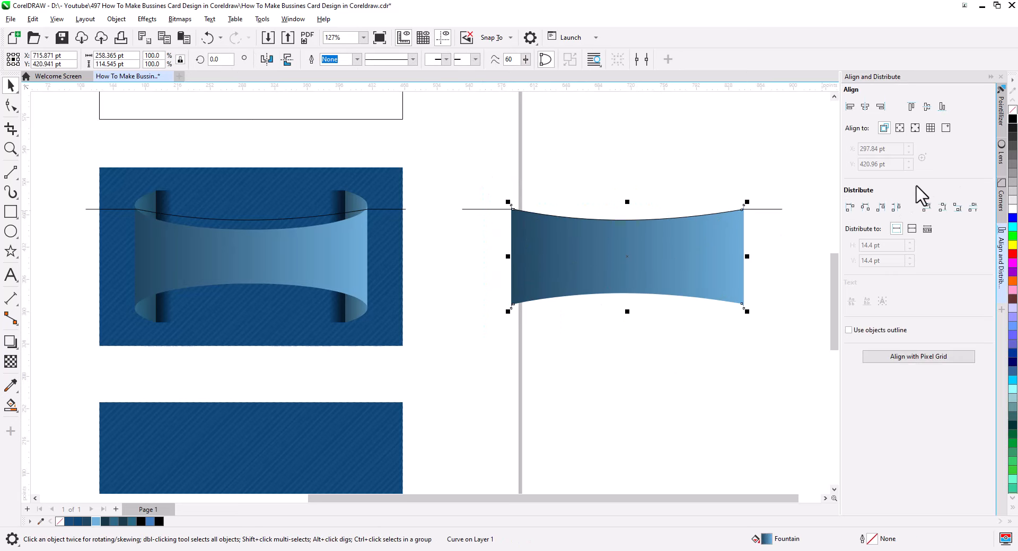
{"action": "left_click", "coordinate": [1012, 119]}
{"action": "left_click", "coordinate": [328, 270], "text": "shift"}
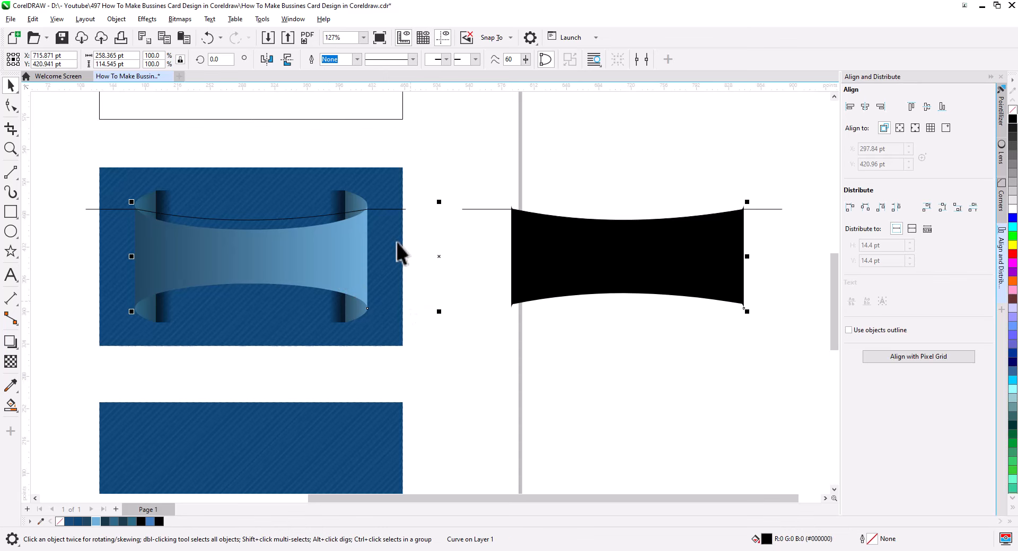
{"action": "left_click", "coordinate": [865, 107]}
{"action": "left_click", "coordinate": [490, 317]}
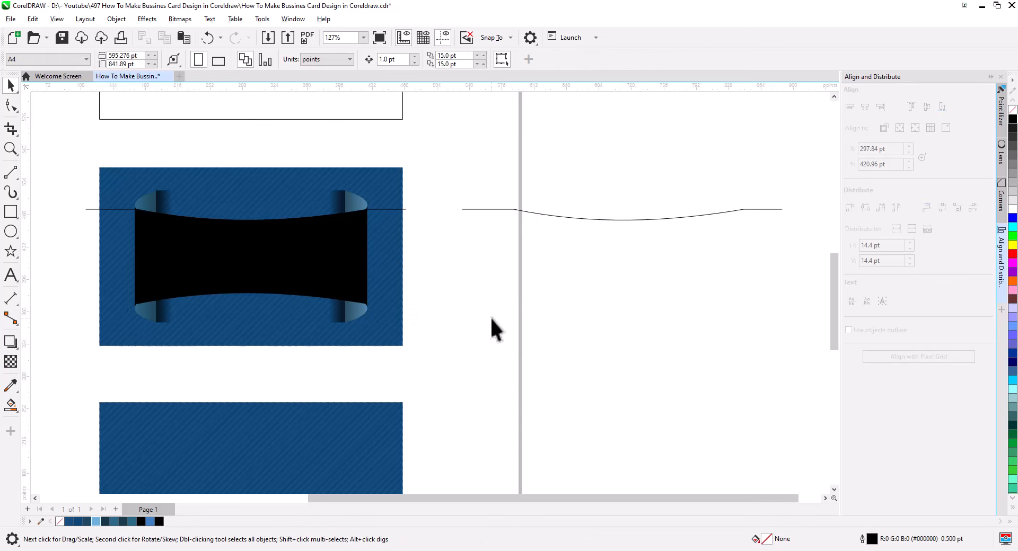
Send the black welded shape to the back of the page and place the striped card background behind it
{"action": "left_click_drag", "start_coordinate": [468, 331], "coordinate": [635, 342]}
{"action": "left_click", "coordinate": [445, 277]}
{"action": "right_click", "coordinate": [445, 278]}
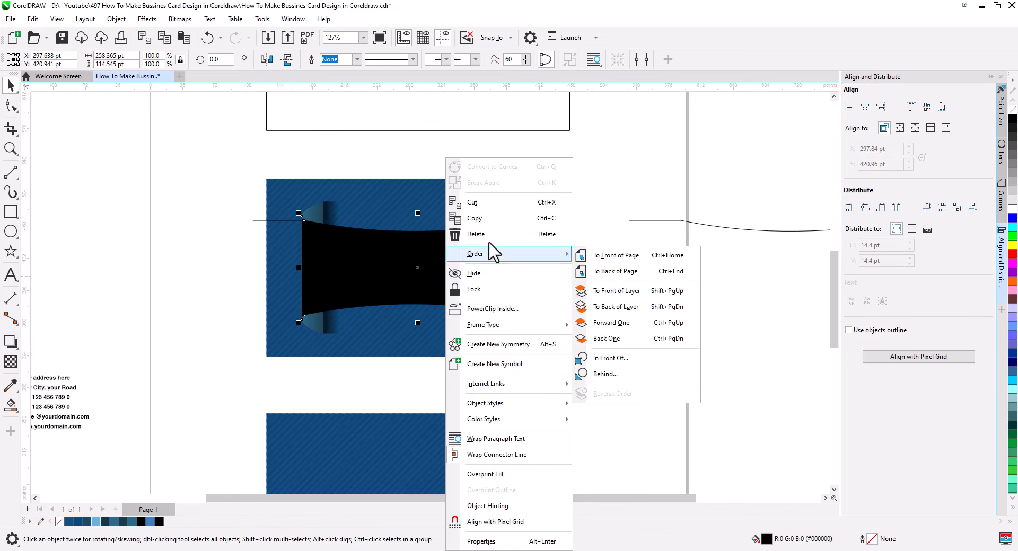
{"action": "mouse_move", "coordinate": [508, 256]}
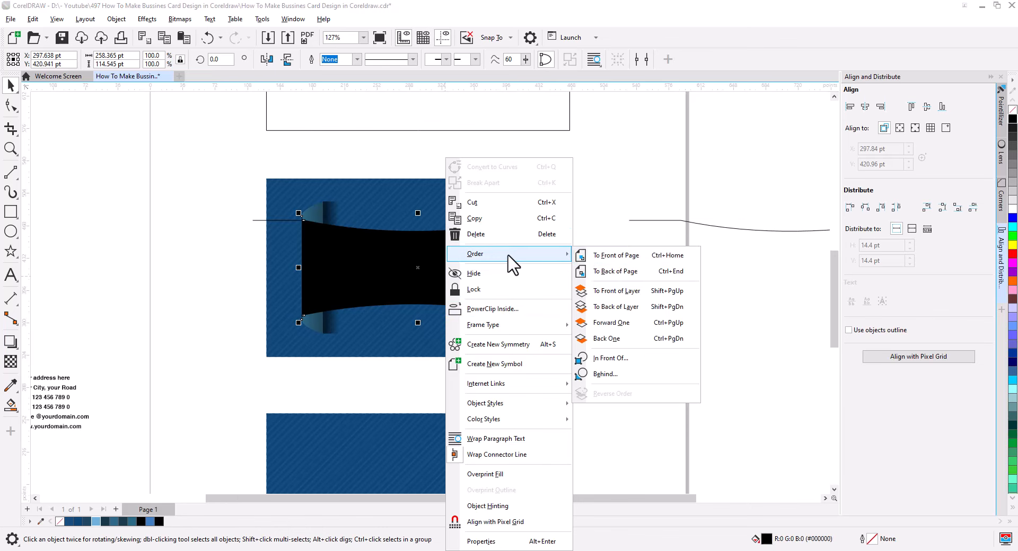
{"action": "left_click", "coordinate": [605, 272]}
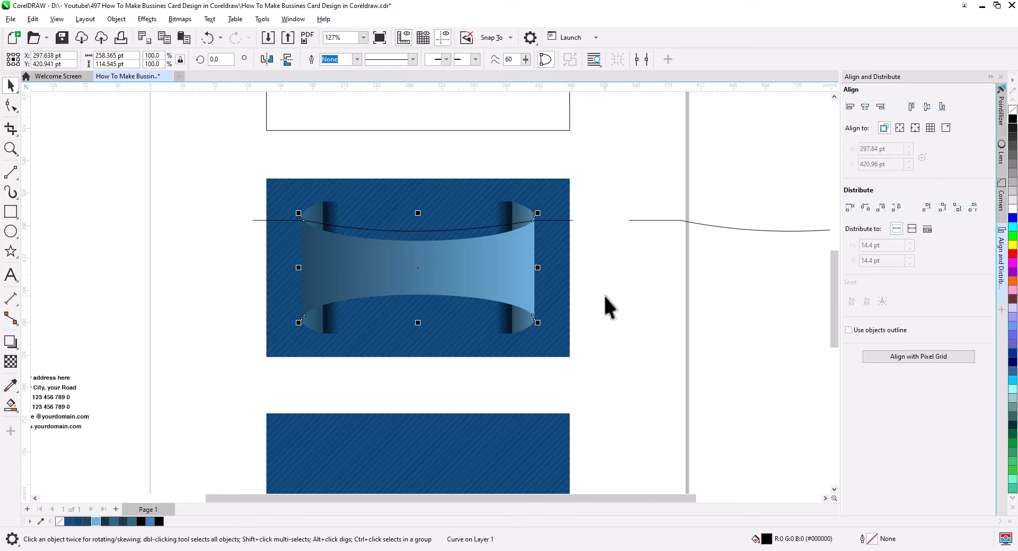
{"action": "left_click", "coordinate": [563, 268]}
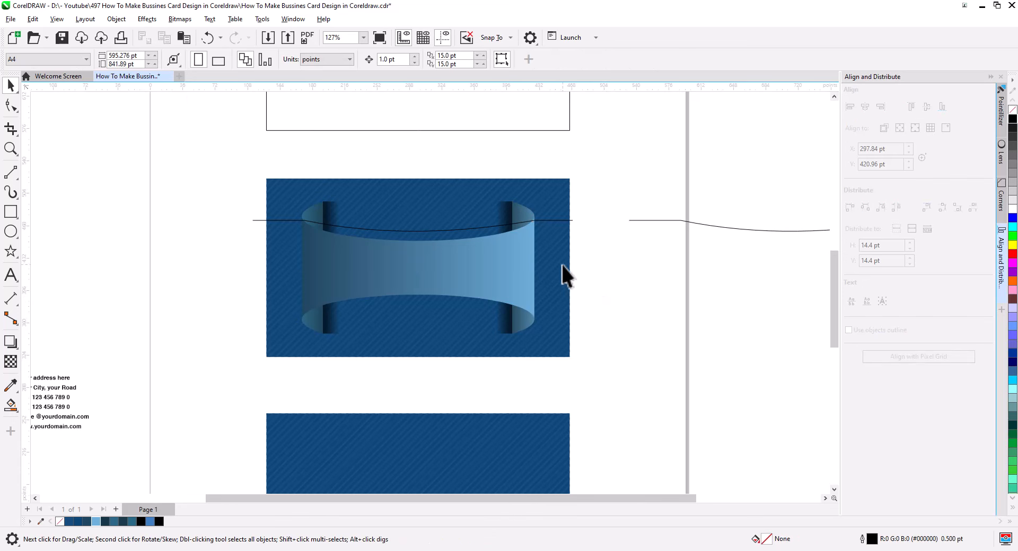
{"action": "right_click", "coordinate": [562, 262]}
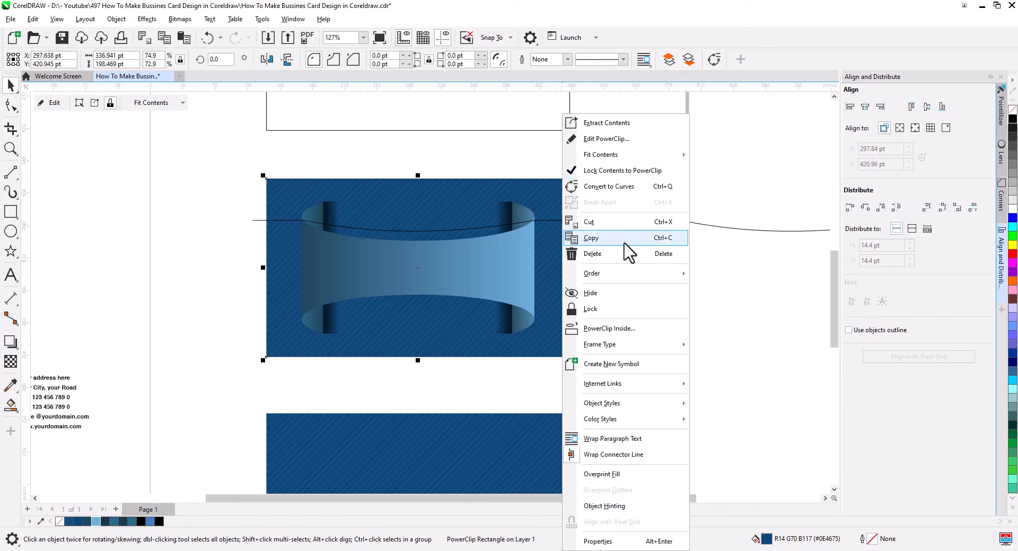
{"action": "mouse_move", "coordinate": [658, 281]}
{"action": "left_click", "coordinate": [732, 291]}
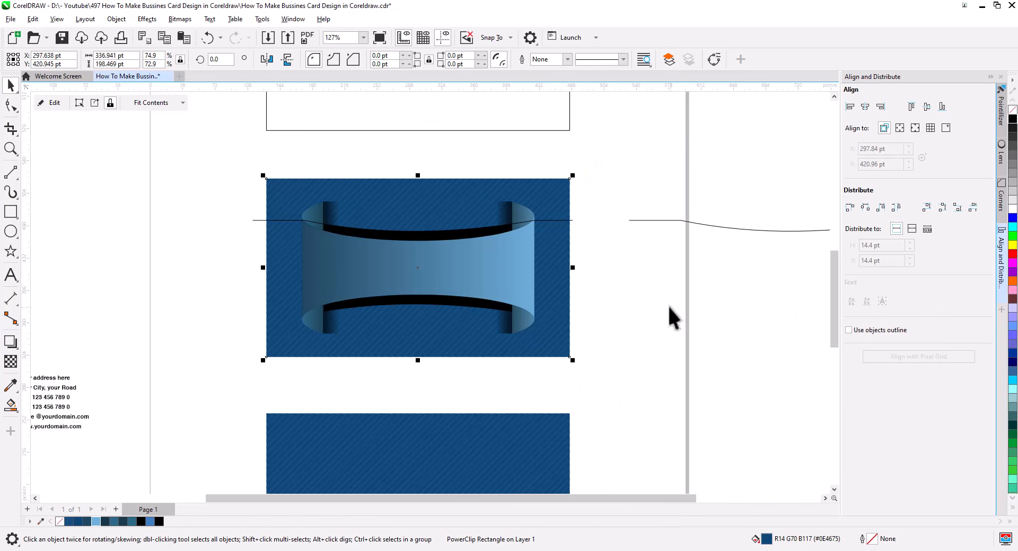
Delete the leftover guide curve crossing the upper part of the ribbon card
{"action": "left_click", "coordinate": [610, 265]}
{"action": "left_click", "coordinate": [564, 229]}
{"action": "left_click", "coordinate": [573, 227]}
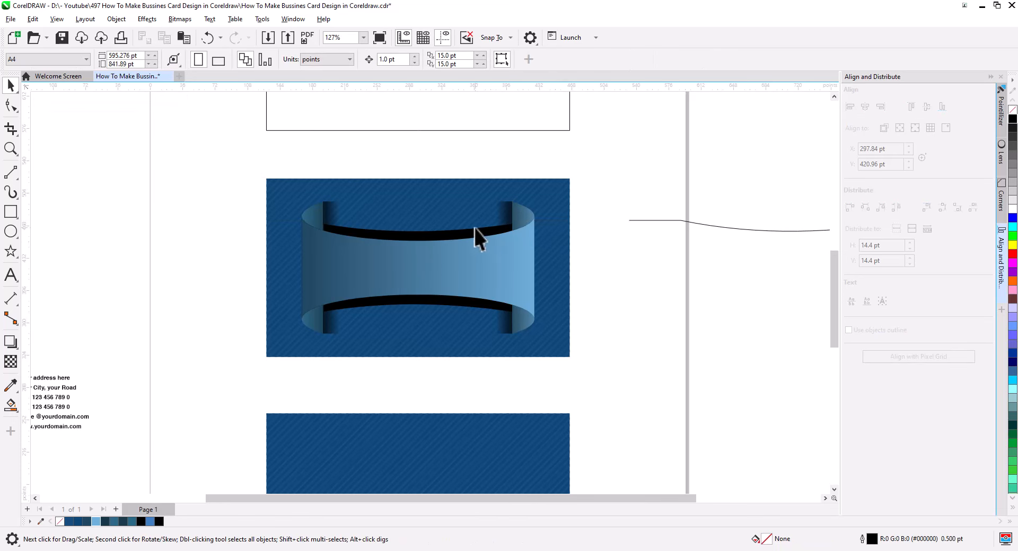
Apply a Gaussian Blur with a radius of 33.3 pixels to the black shape behind the ribbon
{"action": "left_click", "coordinate": [450, 233]}
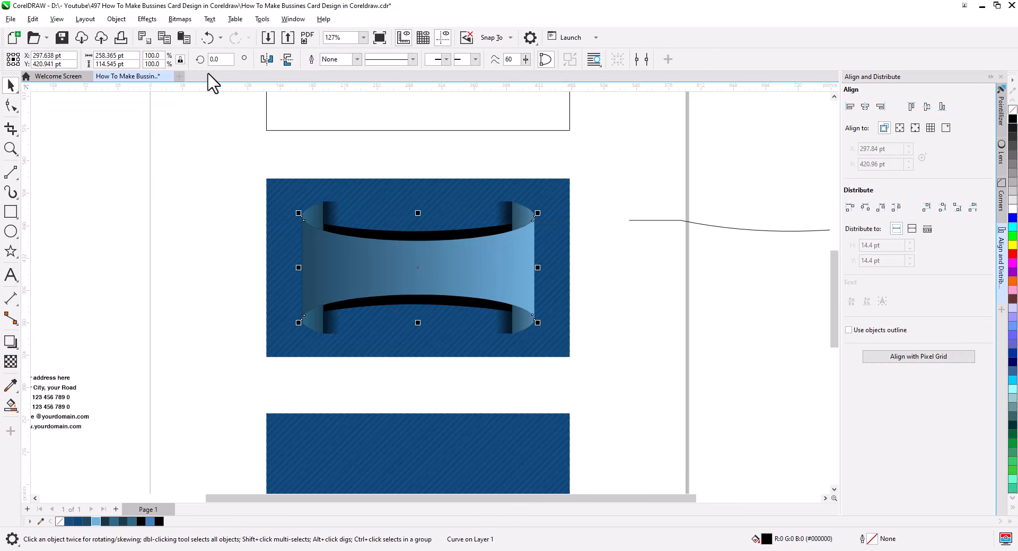
{"action": "left_click", "coordinate": [147, 19]}
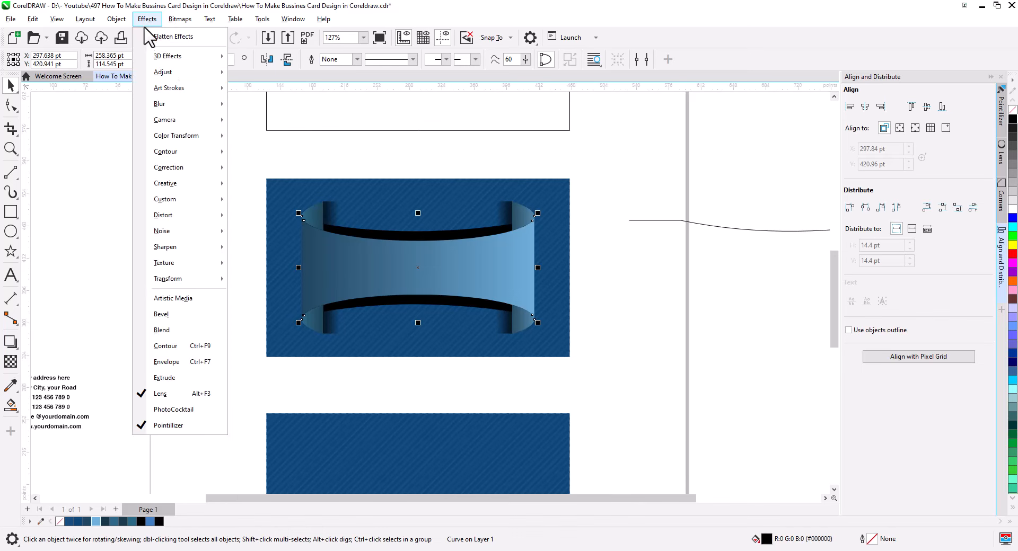
{"action": "mouse_move", "coordinate": [218, 104]}
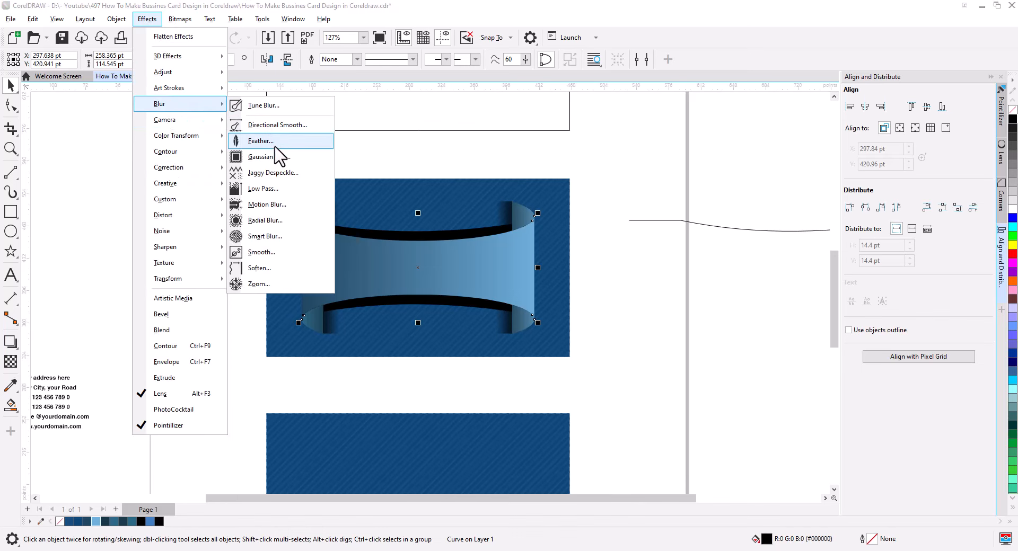
{"action": "left_click", "coordinate": [277, 157]}
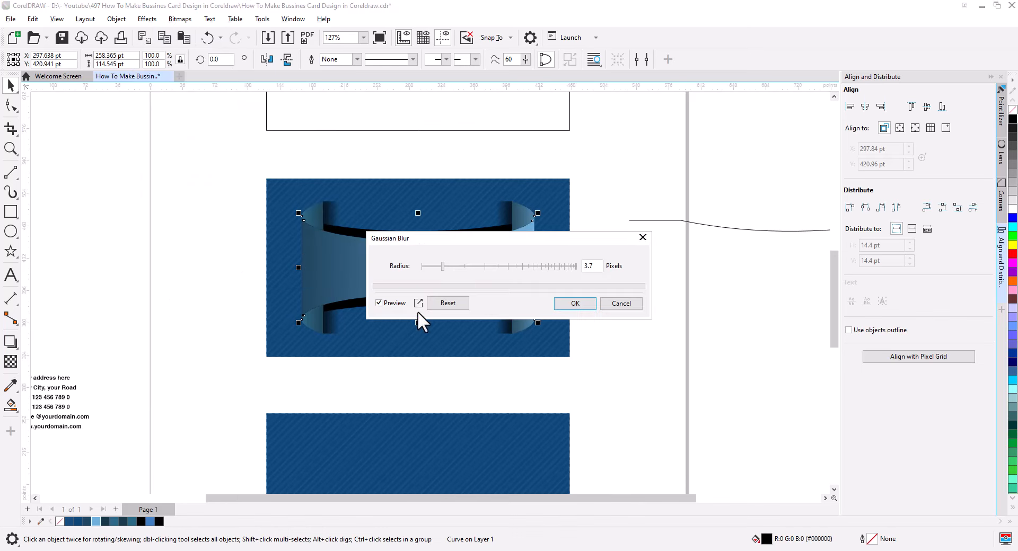
{"action": "left_click", "coordinate": [471, 267]}
{"action": "left_click_drag", "start_coordinate": [493, 240], "coordinate": [610, 311]}
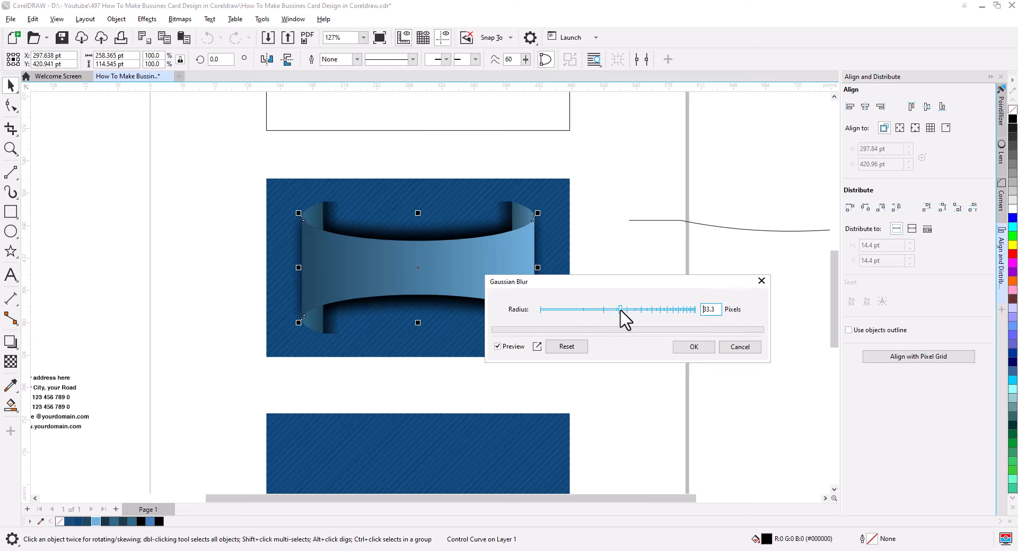
{"action": "left_click", "coordinate": [691, 348]}
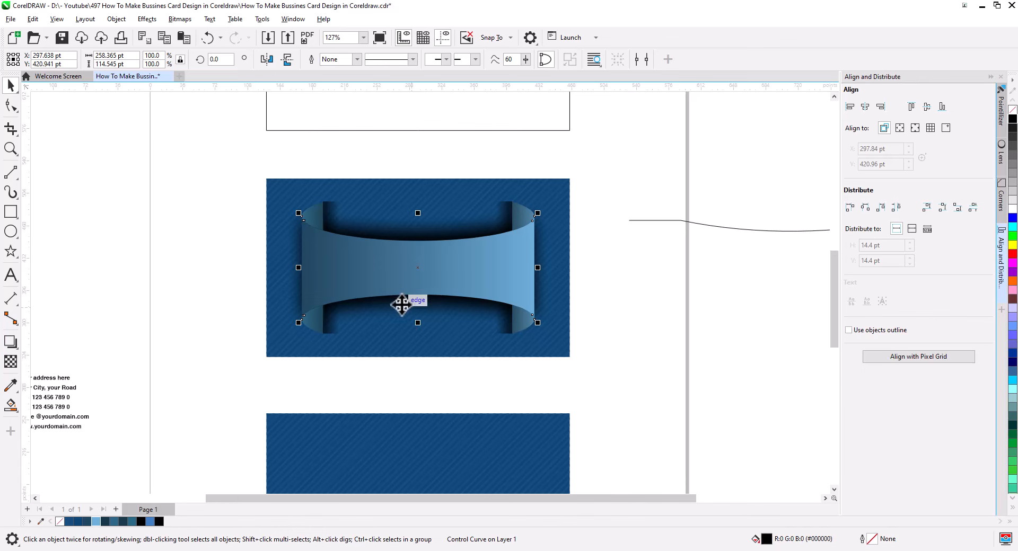
Check the transparency of the ribbon's side shadow and give the blurred black shape a uniform transparency of 36
{"action": "scroll", "coordinate": [405, 302], "scroll_direction": "up", "scroll_amount": 2}
{"action": "left_click_drag", "start_coordinate": [362, 324], "coordinate": [339, 333]}
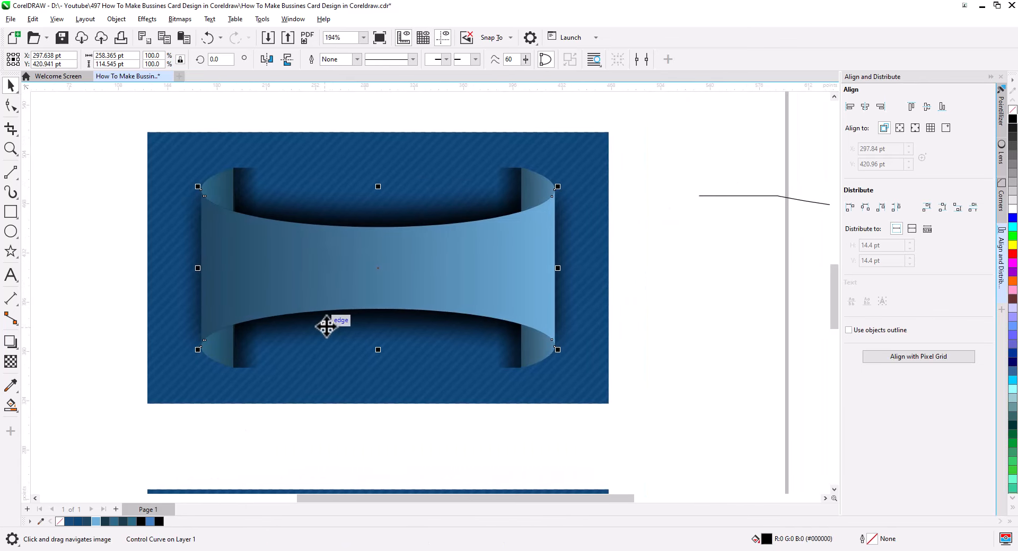
{"action": "left_click", "coordinate": [241, 182]}
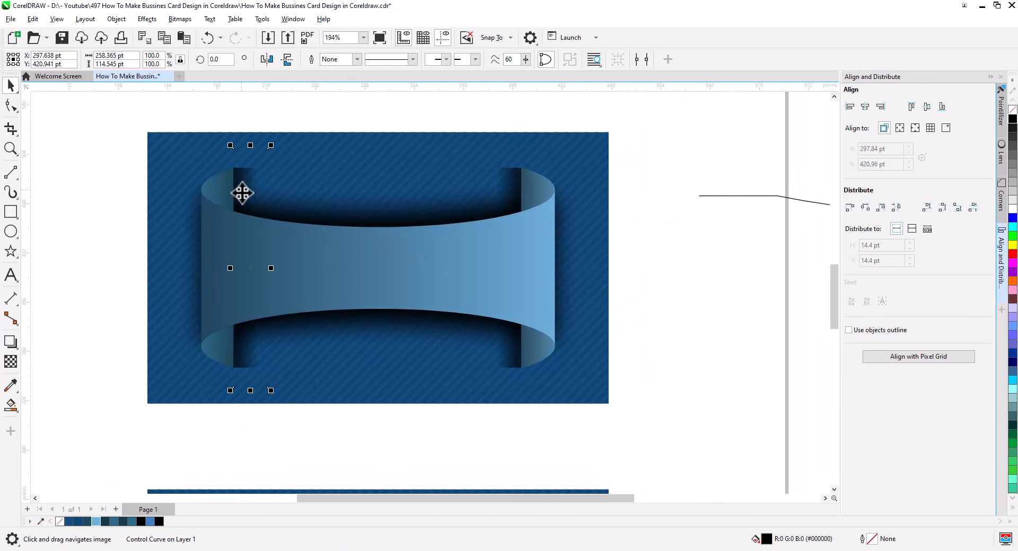
{"action": "left_click", "coordinate": [10, 362]}
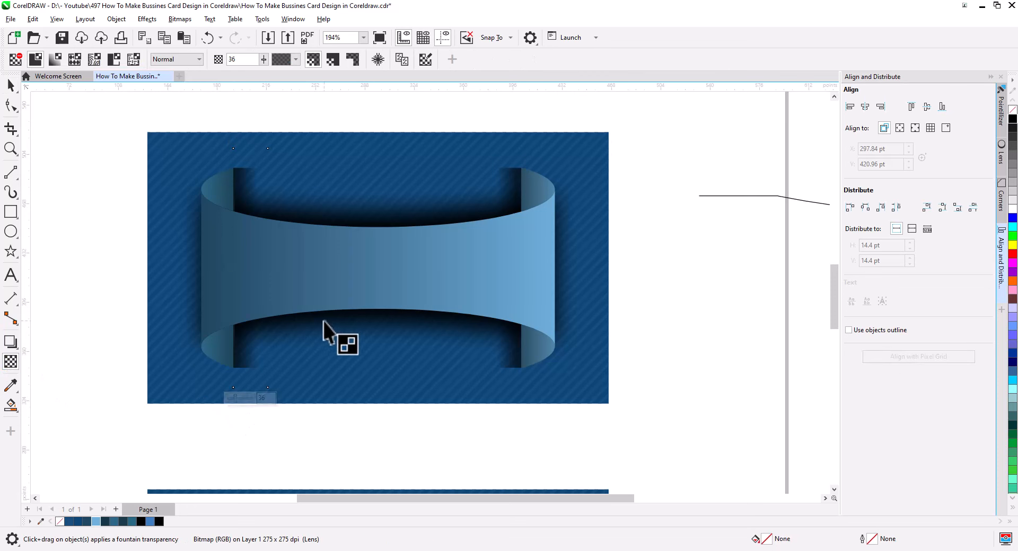
{"action": "left_click", "coordinate": [323, 344]}
{"action": "left_click", "coordinate": [357, 358]}
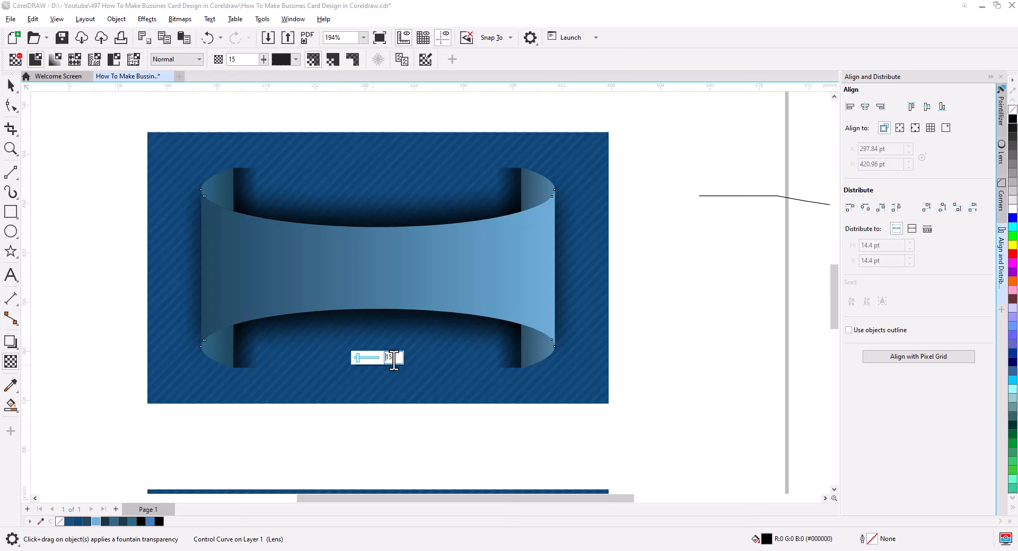
{"action": "double_click", "coordinate": [394, 357]}
{"action": "type", "text": "36"}
{"action": "key", "text": "Return"}
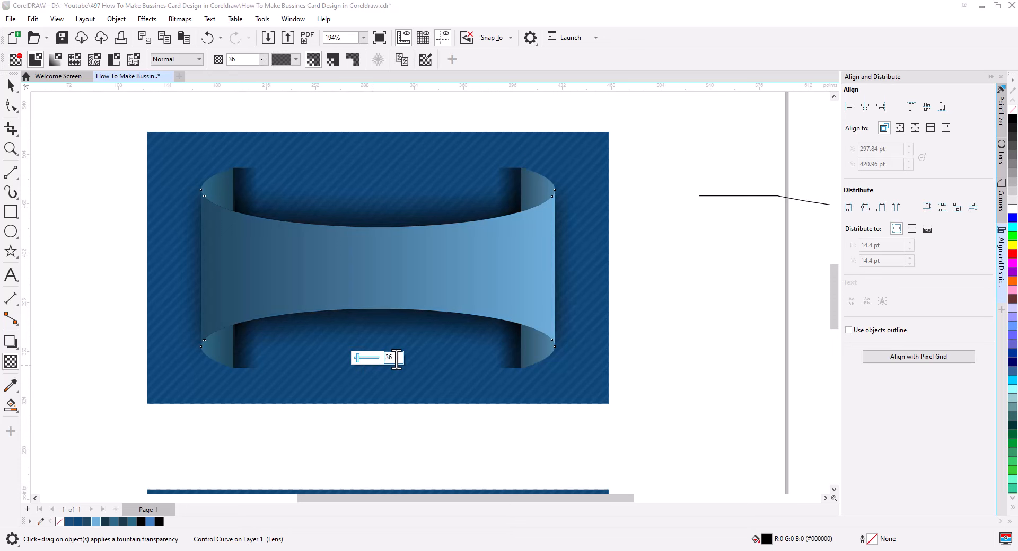
{"action": "left_click", "coordinate": [9, 91]}
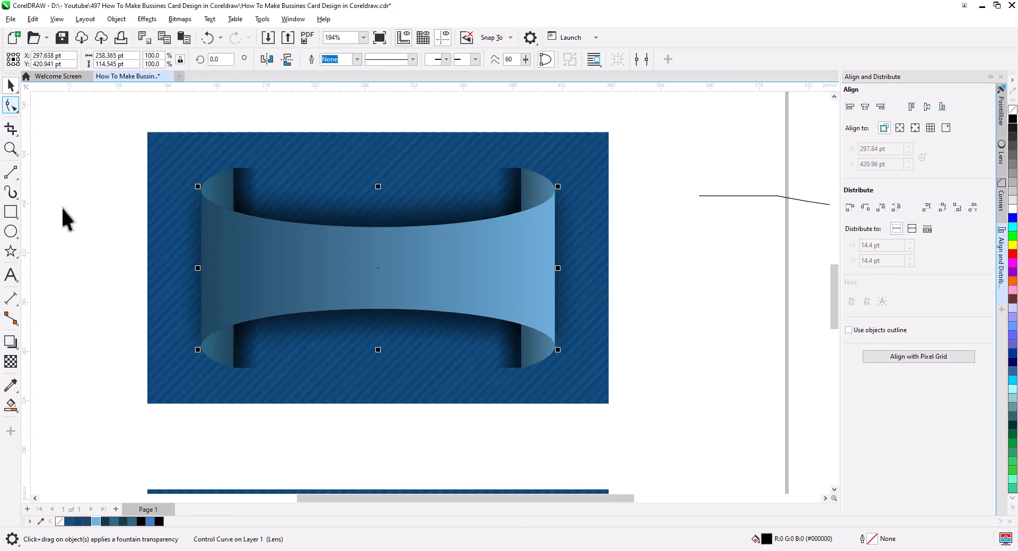
{"action": "left_click", "coordinate": [58, 227]}
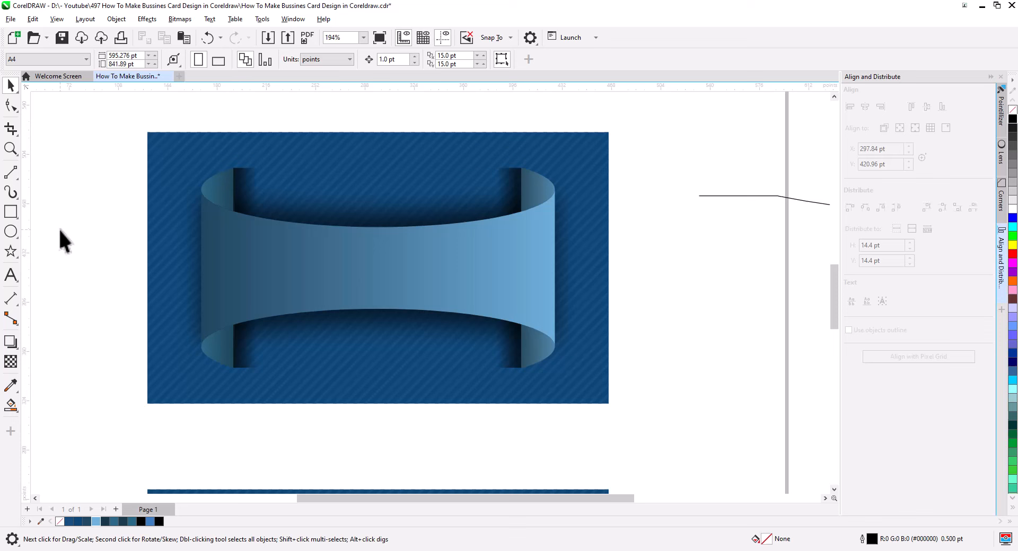
Draw a rectangle about 258 by 115 pt spanning the ribbon's centre piece from corner to corner and centre it horizontally on the card
{"action": "left_click", "coordinate": [11, 212]}
{"action": "left_click_drag", "start_coordinate": [201, 232], "coordinate": [555, 302]}
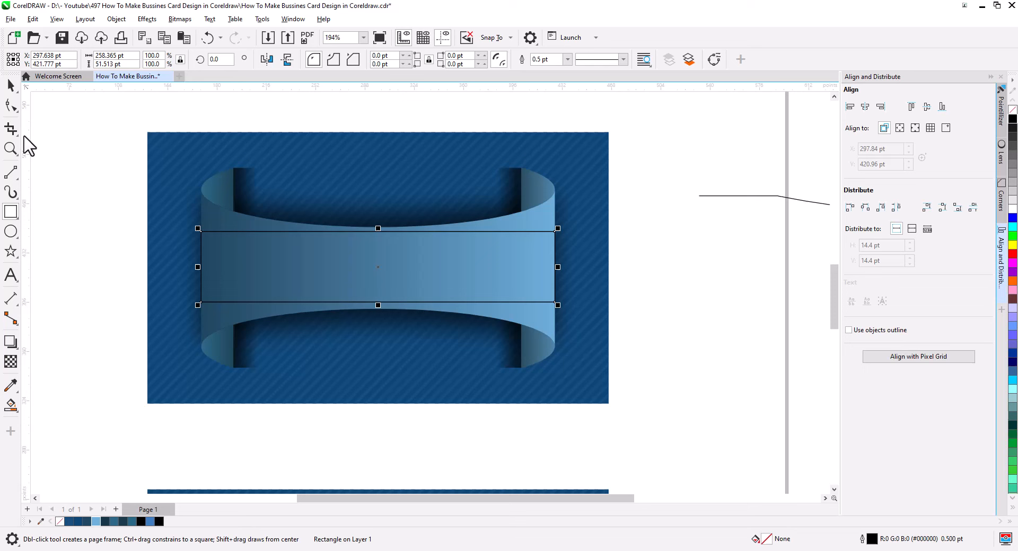
{"action": "left_click", "coordinate": [10, 86]}
{"action": "left_click_drag", "start_coordinate": [379, 228], "coordinate": [380, 189]}
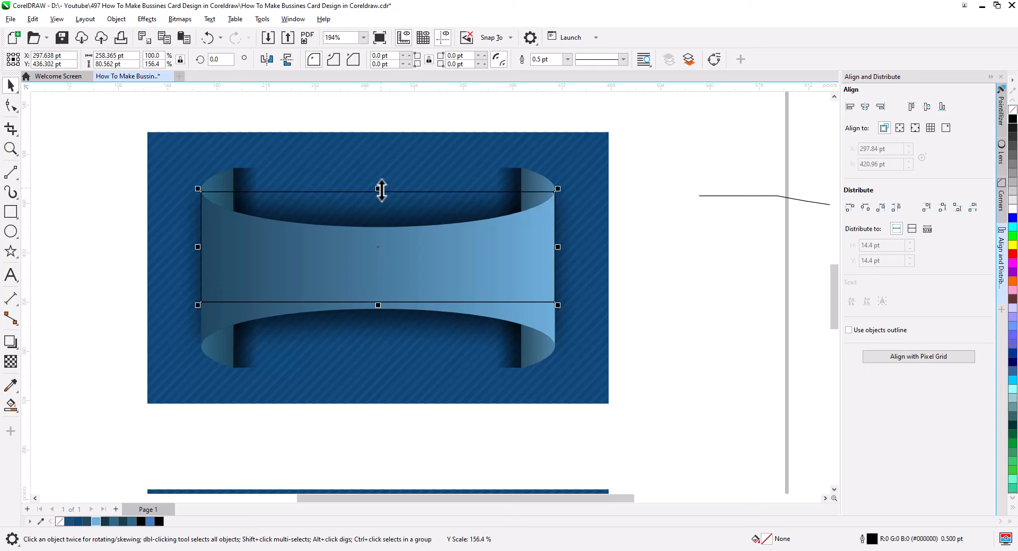
{"action": "left_click_drag", "start_coordinate": [377, 305], "coordinate": [383, 357]}
{"action": "left_click", "coordinate": [536, 186], "text": "shift"}
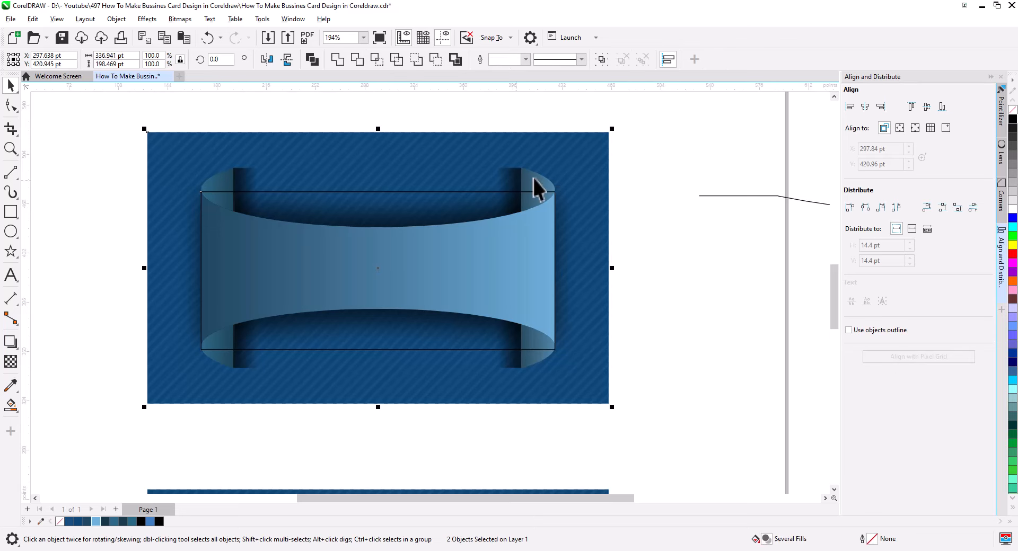
{"action": "left_click", "coordinate": [865, 107]}
{"action": "left_click", "coordinate": [729, 277]}
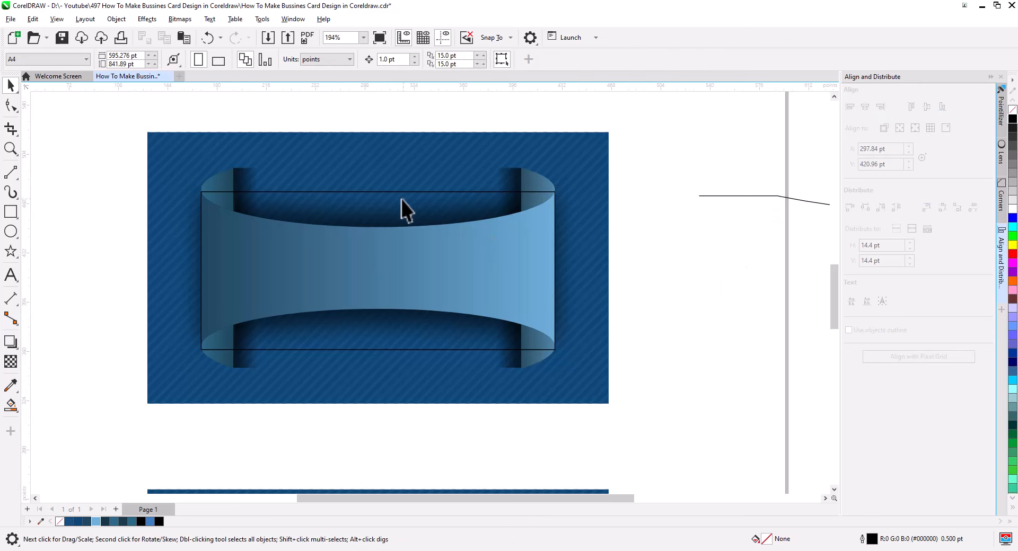
Move the rectangle off to the card's side, PowerClip the blurred shadow inside it and remove the rectangle's outline
{"action": "left_click", "coordinate": [456, 202]}
{"action": "left_click", "coordinate": [420, 217]}
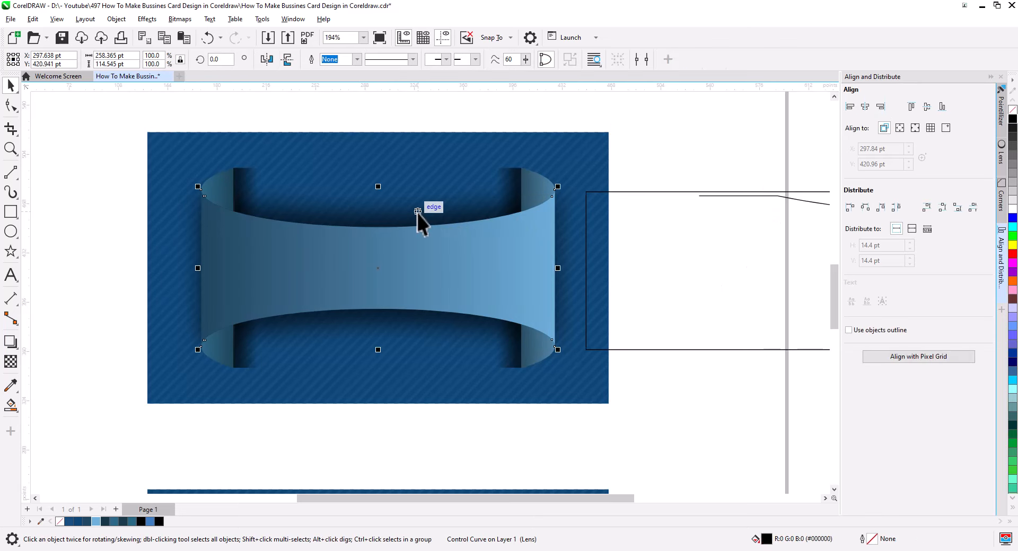
{"action": "right_click", "coordinate": [419, 213]}
{"action": "left_click", "coordinate": [477, 257]}
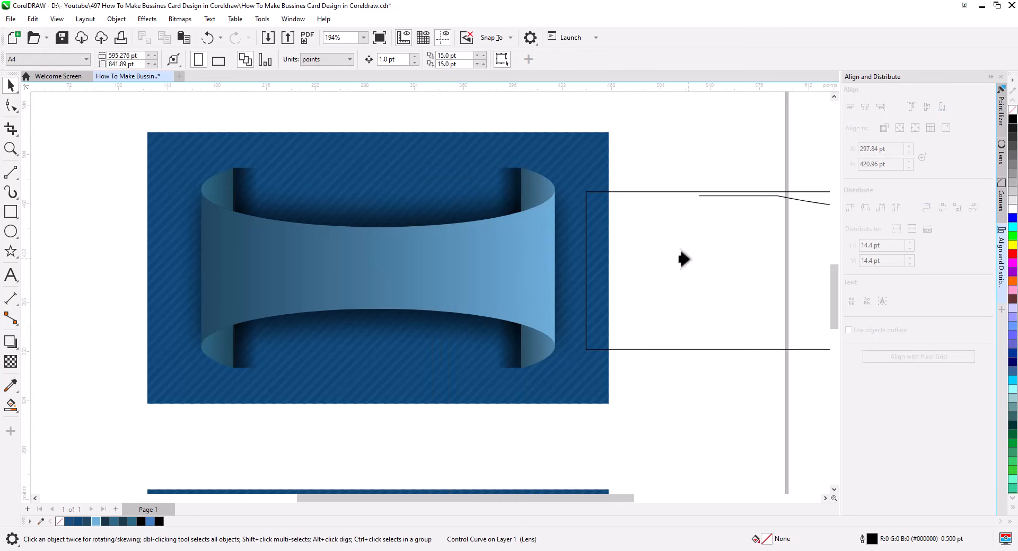
{"action": "left_click", "coordinate": [687, 260]}
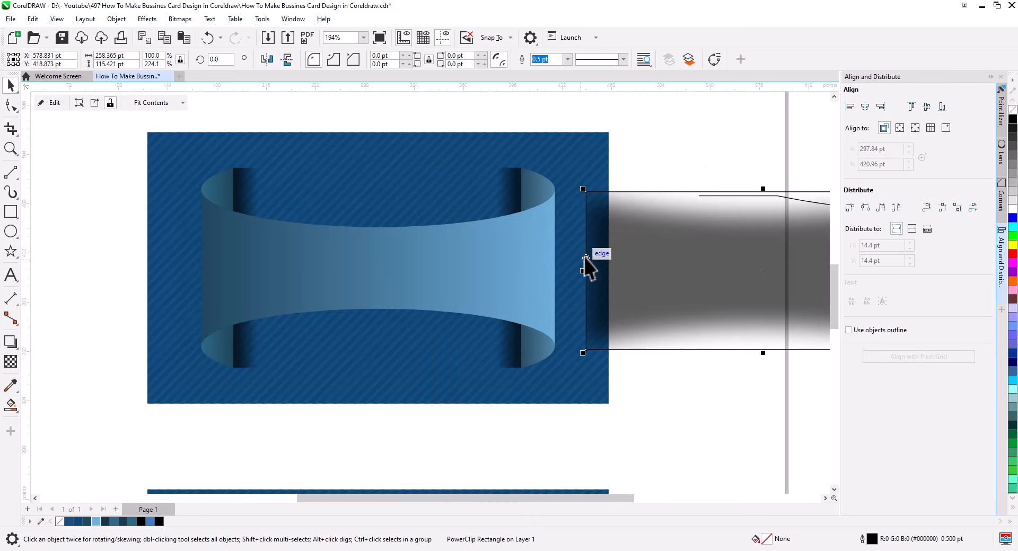
{"action": "right_click", "coordinate": [1012, 109]}
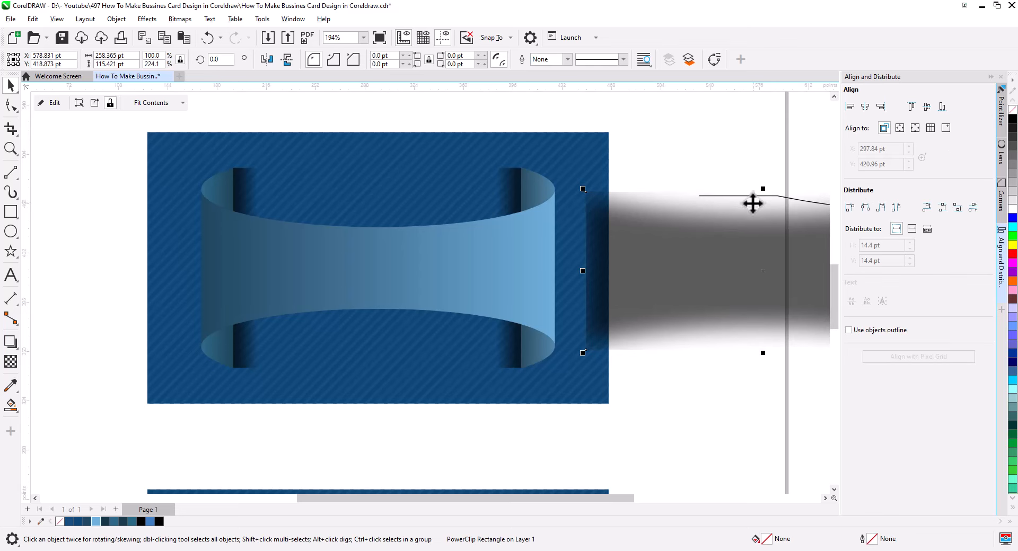
Align the PowerClip shadow horizontally centred on the striped card background
{"action": "left_click", "coordinate": [416, 164], "text": "shift"}
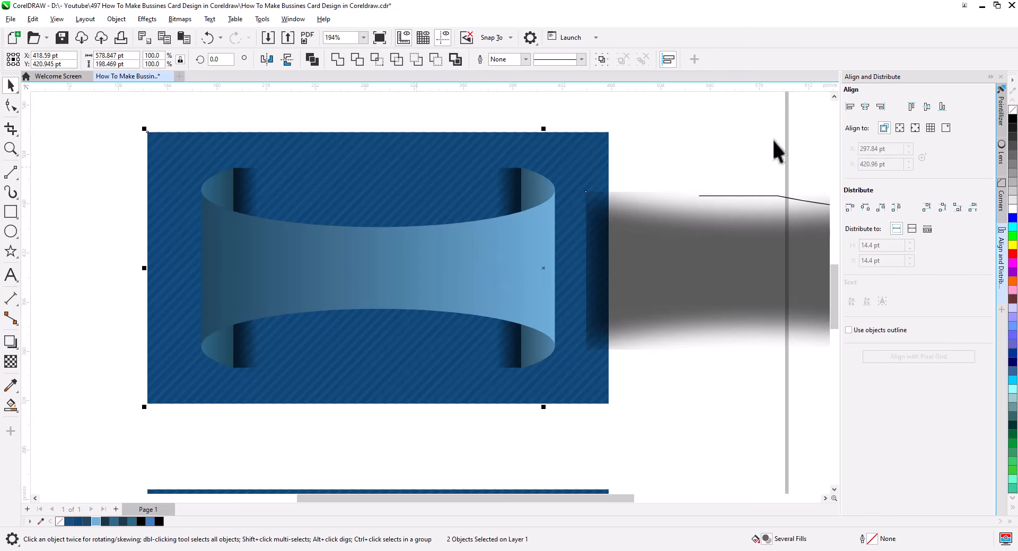
{"action": "left_click", "coordinate": [865, 106]}
{"action": "left_click", "coordinate": [478, 277]}
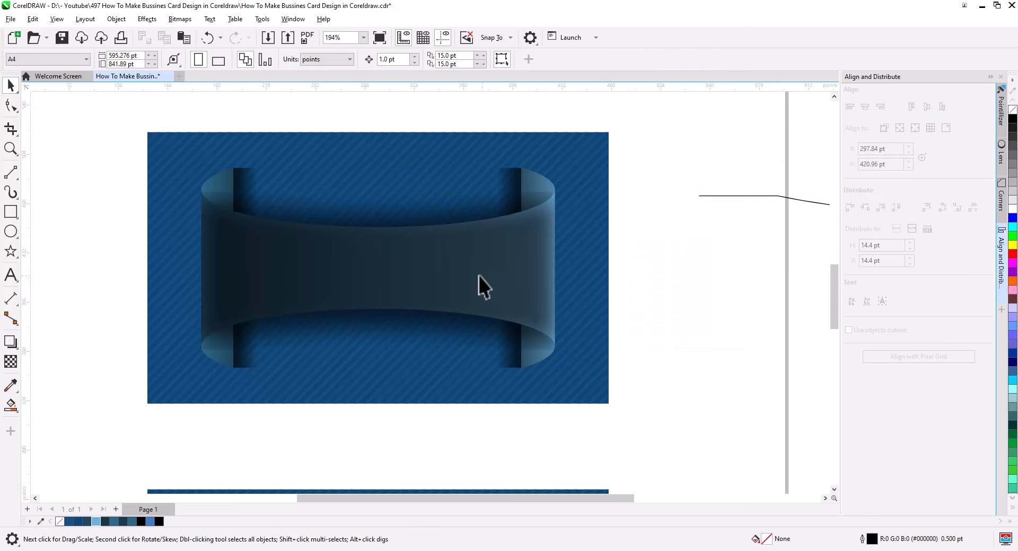
Send the PowerClip shadow to the back of the page, followed by the striped card background beneath it
{"action": "right_click", "coordinate": [478, 278]}
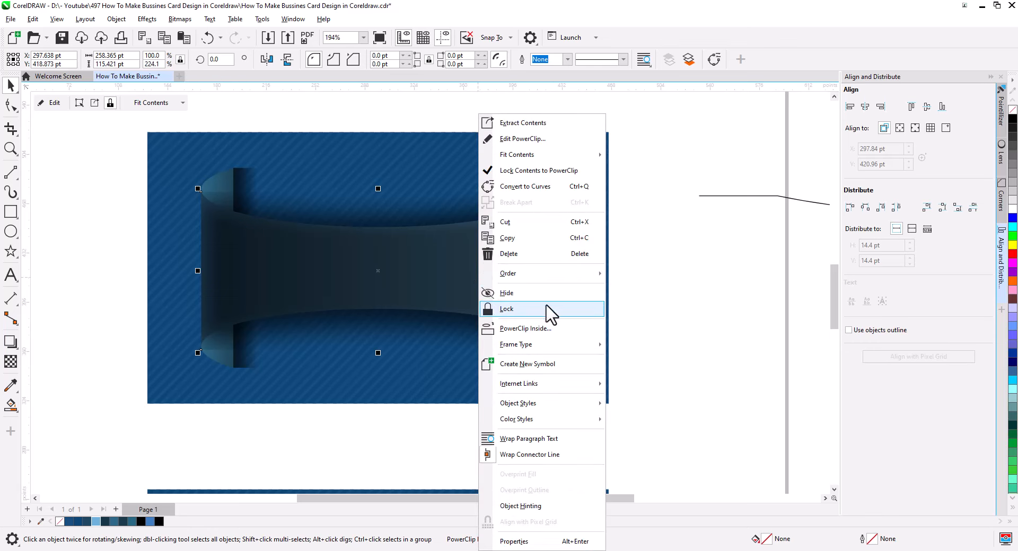
{"action": "mouse_move", "coordinate": [546, 276]}
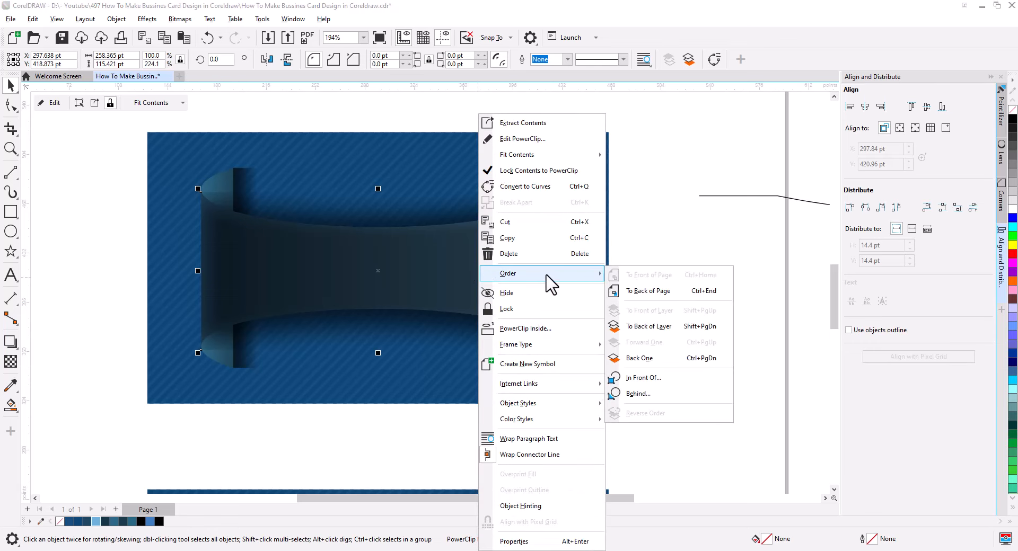
{"action": "left_click", "coordinate": [658, 300]}
{"action": "right_click", "coordinate": [599, 282]}
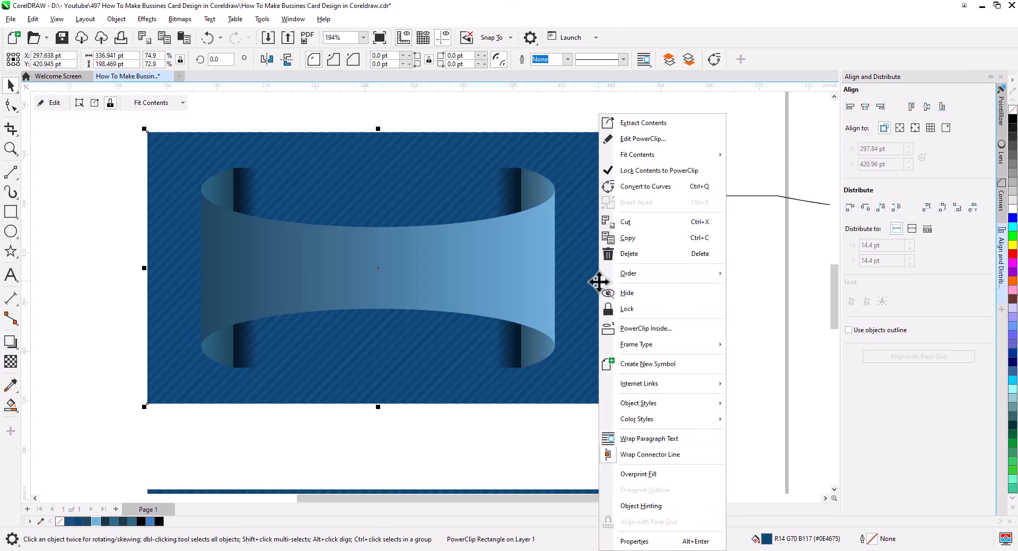
{"action": "mouse_move", "coordinate": [682, 284]}
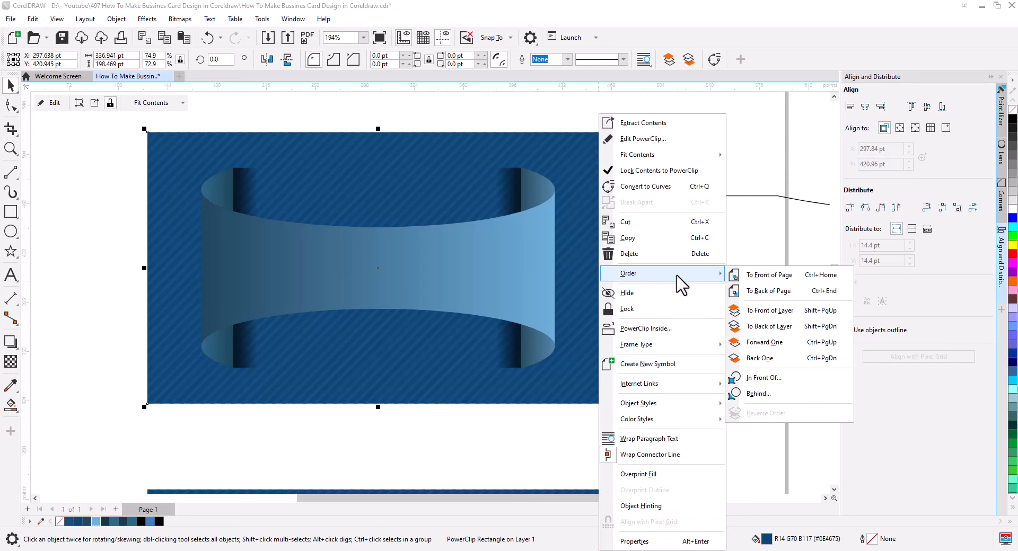
{"action": "left_click", "coordinate": [734, 291]}
{"action": "left_click", "coordinate": [687, 291]}
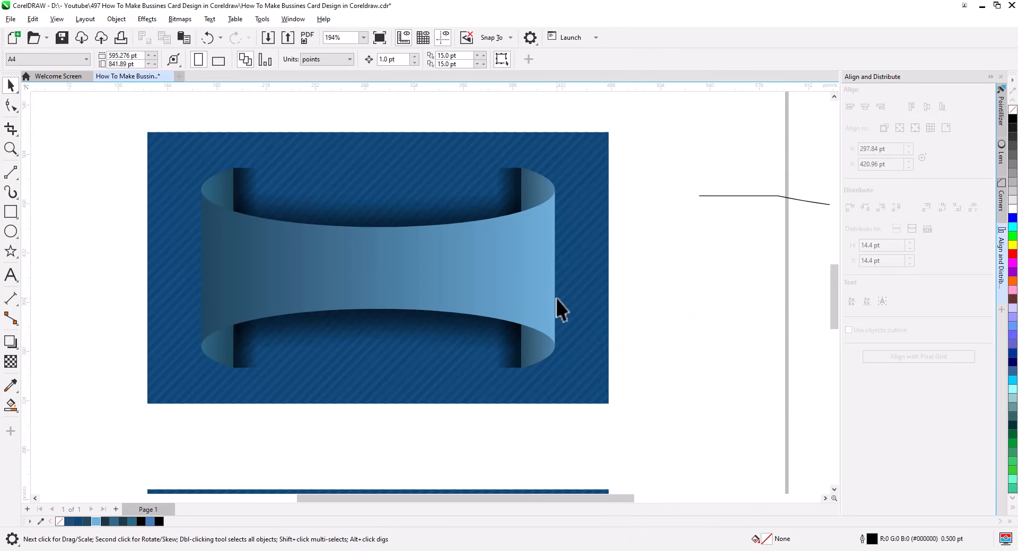
Delete the leftover open curve beside the page and the empty outlined rectangle above the front card
{"action": "scroll", "coordinate": [562, 312], "scroll_direction": "down", "scroll_amount": 3}
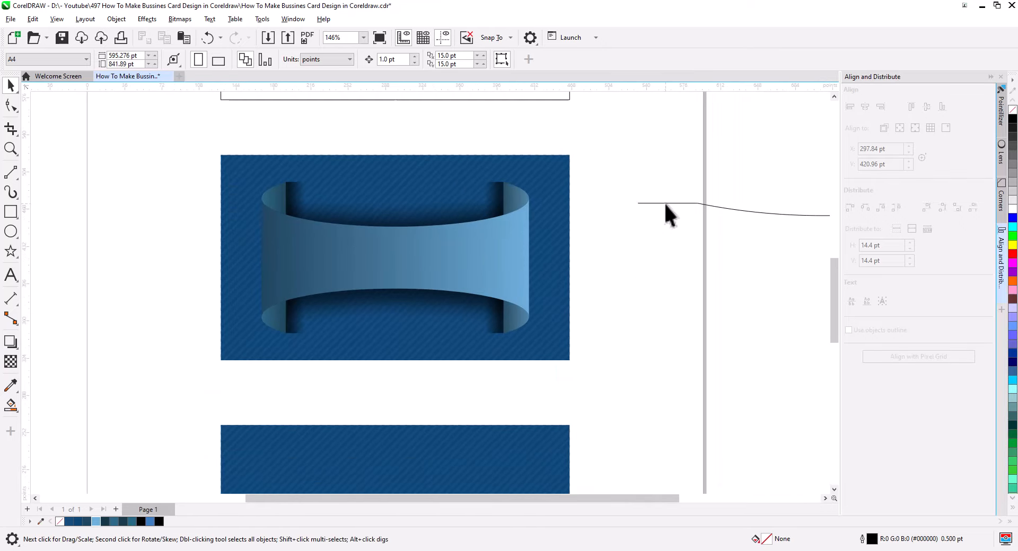
{"action": "left_click", "coordinate": [665, 203]}
{"action": "key", "text": "Delete"}
{"action": "left_click", "coordinate": [490, 99]}
{"action": "key", "text": "Delete"}
{"action": "left_click_drag", "start_coordinate": [580, 282], "coordinate": [605, 226]}
{"action": "scroll", "coordinate": [233, 234], "scroll_direction": "down", "scroll_amount": 2}
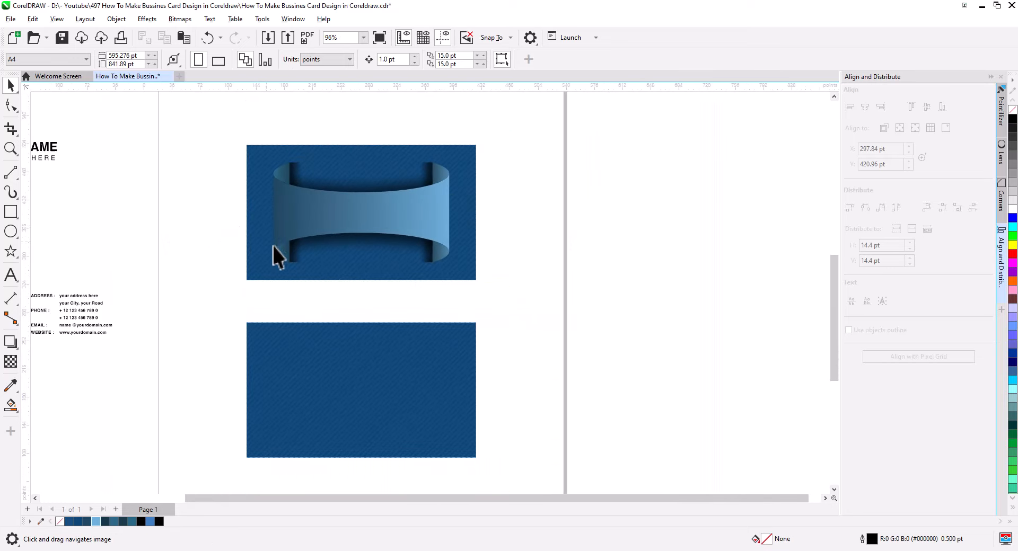
{"action": "left_click_drag", "start_coordinate": [517, 295], "coordinate": [203, 103]}
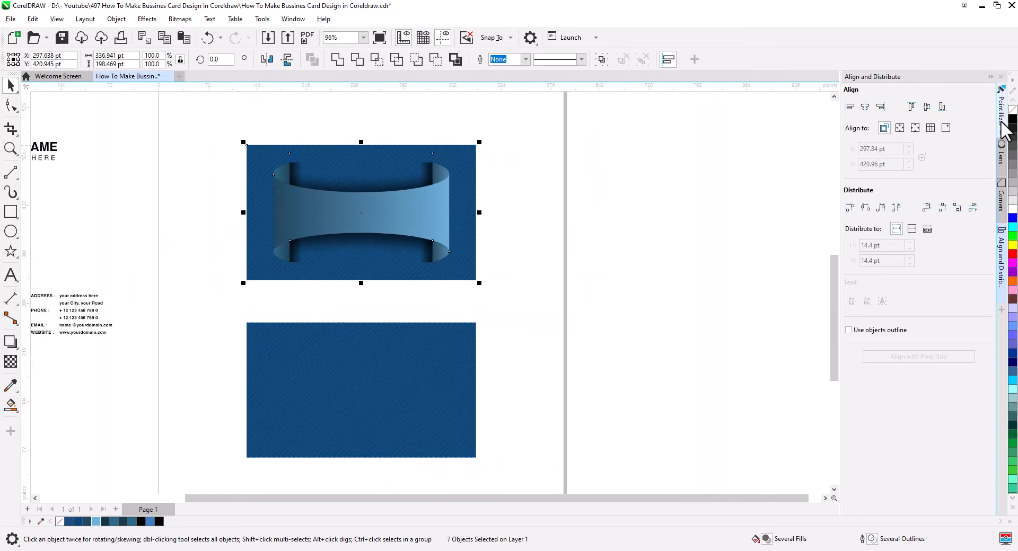
{"action": "left_click", "coordinate": [625, 272]}
{"action": "left_click_drag", "start_coordinate": [500, 464], "coordinate": [223, 314]}
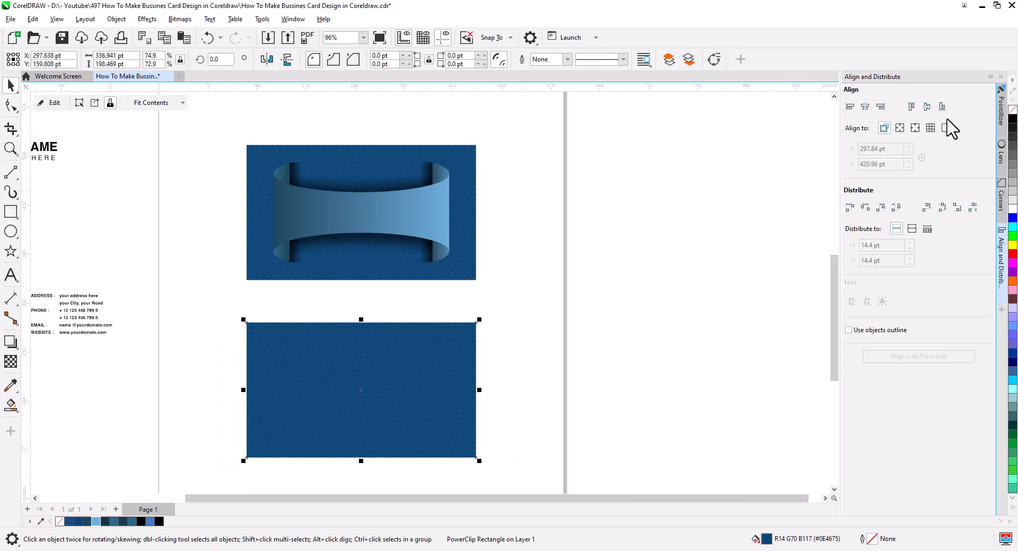
{"action": "left_click", "coordinate": [598, 270]}
Bring the logo and text blocks to the front and move the logo, company name and slogan onto the centre of the ribbon
{"action": "left_click_drag", "start_coordinate": [259, 247], "coordinate": [379, 301]}
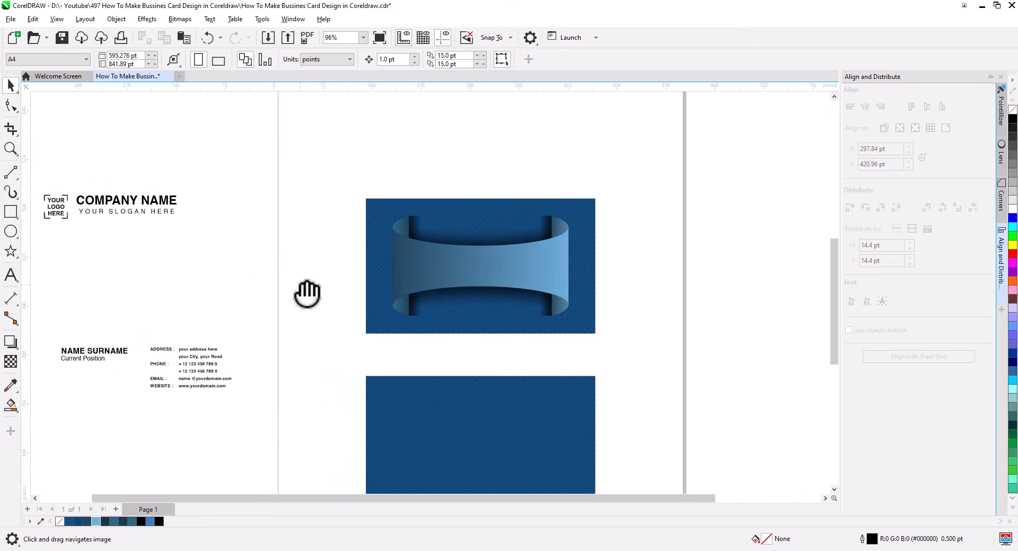
{"action": "left_click_drag", "start_coordinate": [37, 174], "coordinate": [39, 173]}
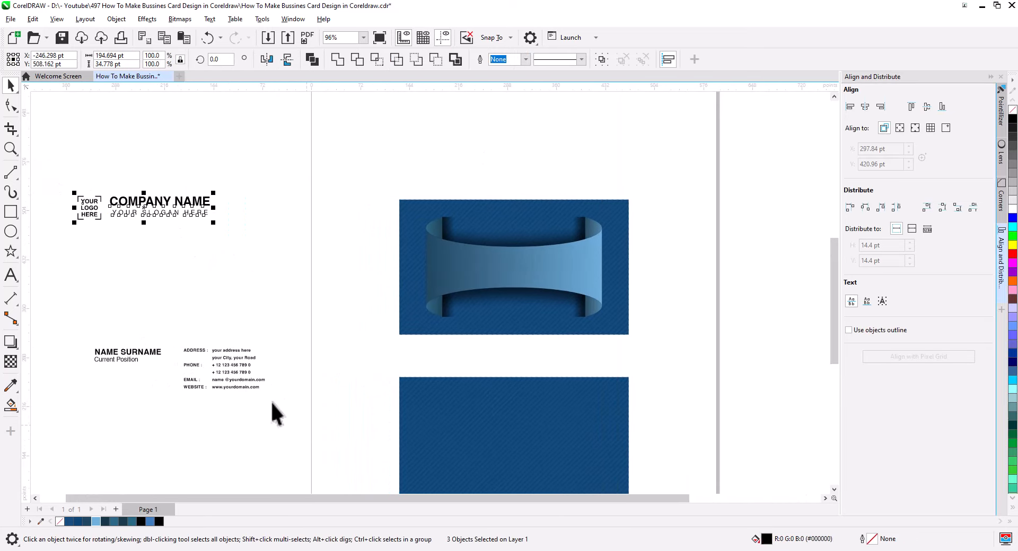
{"action": "left_click_drag", "start_coordinate": [303, 422], "coordinate": [215, 247]}
{"action": "key", "text": "shift+Page_Up"}
{"action": "left_click_drag", "start_coordinate": [196, 201], "coordinate": [563, 263]}
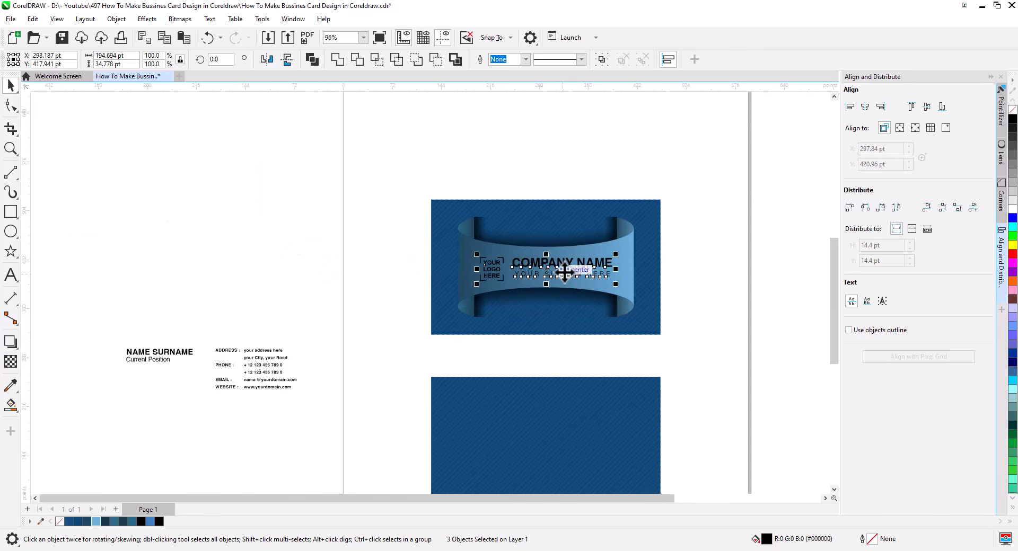
{"action": "scroll", "coordinate": [564, 273], "scroll_direction": "up", "scroll_amount": 4}
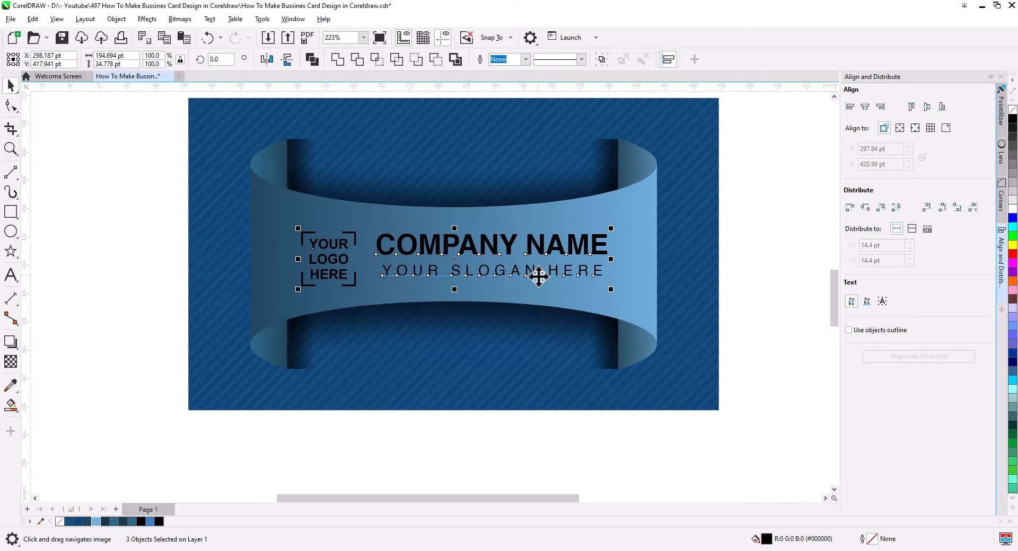
{"action": "left_click", "coordinate": [136, 243]}
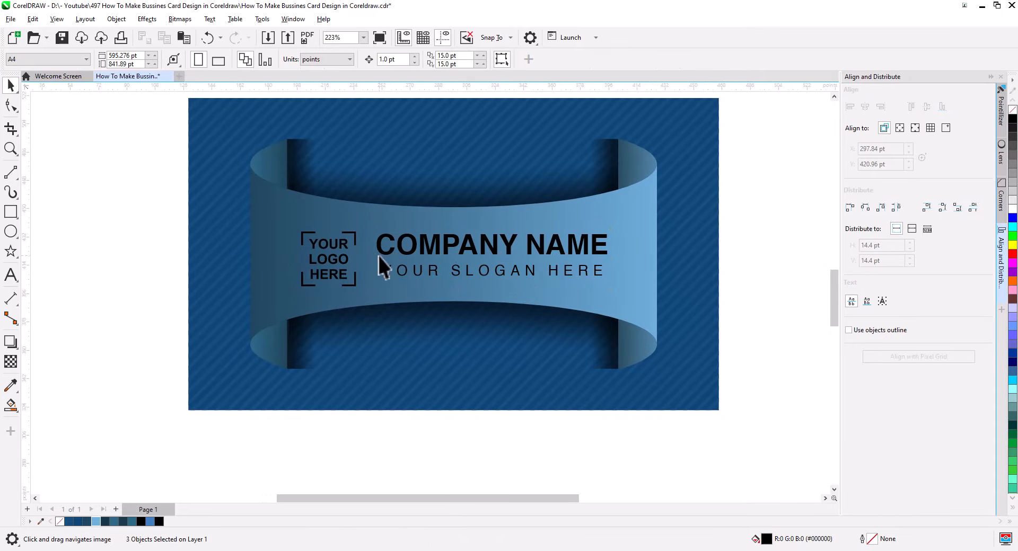
Group the company name with the slogan, and fill both that group and the logo white
{"action": "left_click", "coordinate": [416, 248]}
{"action": "left_click", "coordinate": [422, 276], "text": "shift"}
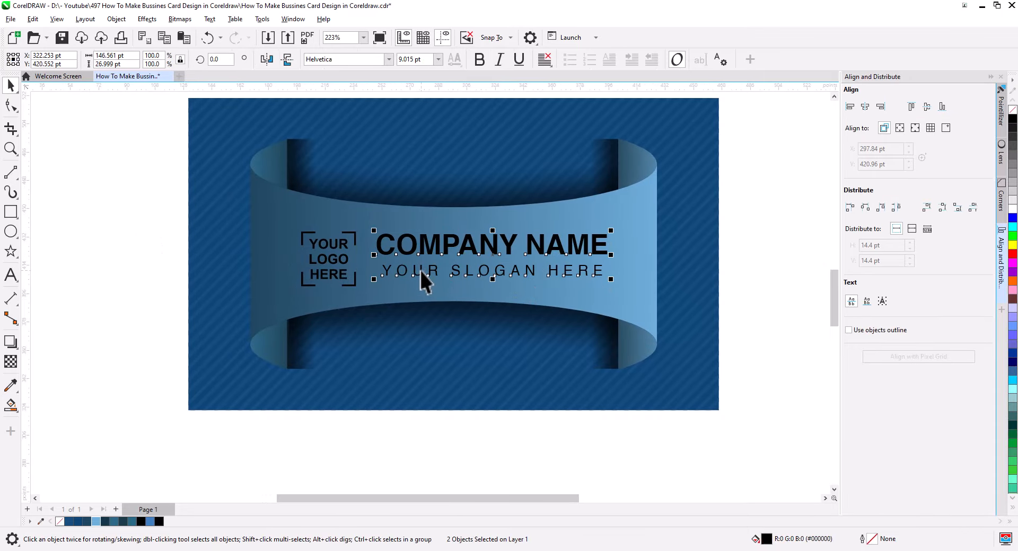
{"action": "right_click", "coordinate": [423, 276]}
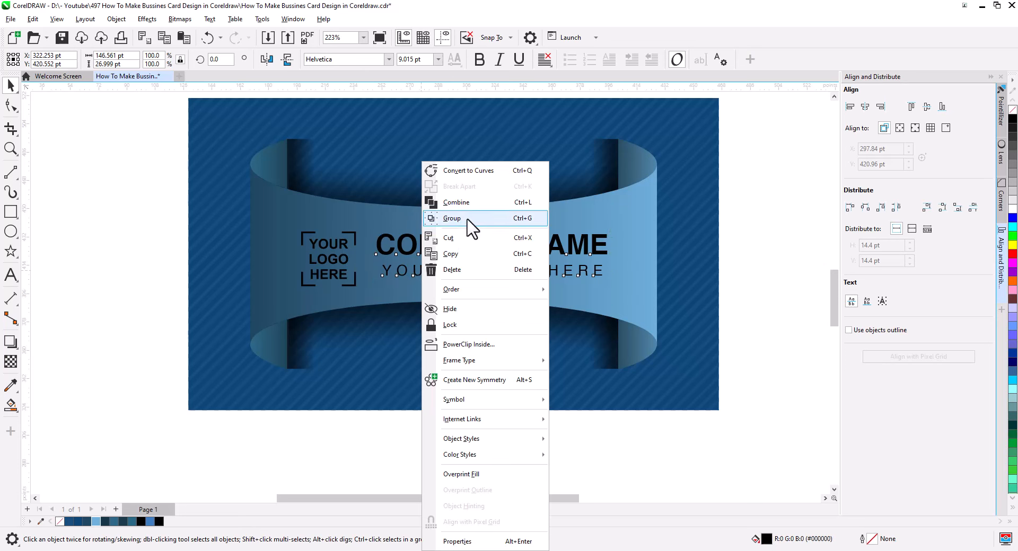
{"action": "left_click", "coordinate": [453, 219]}
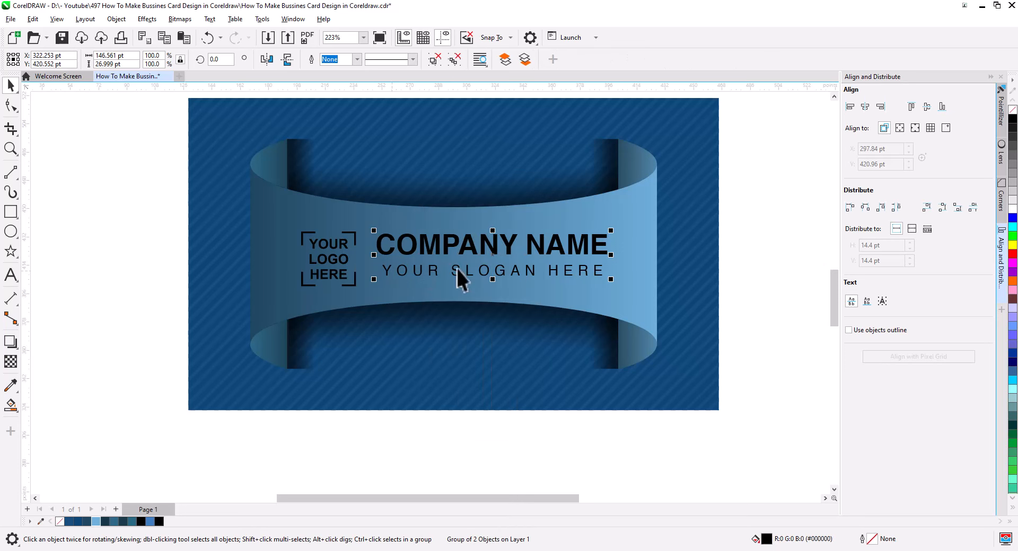
{"action": "left_click", "coordinate": [1012, 211]}
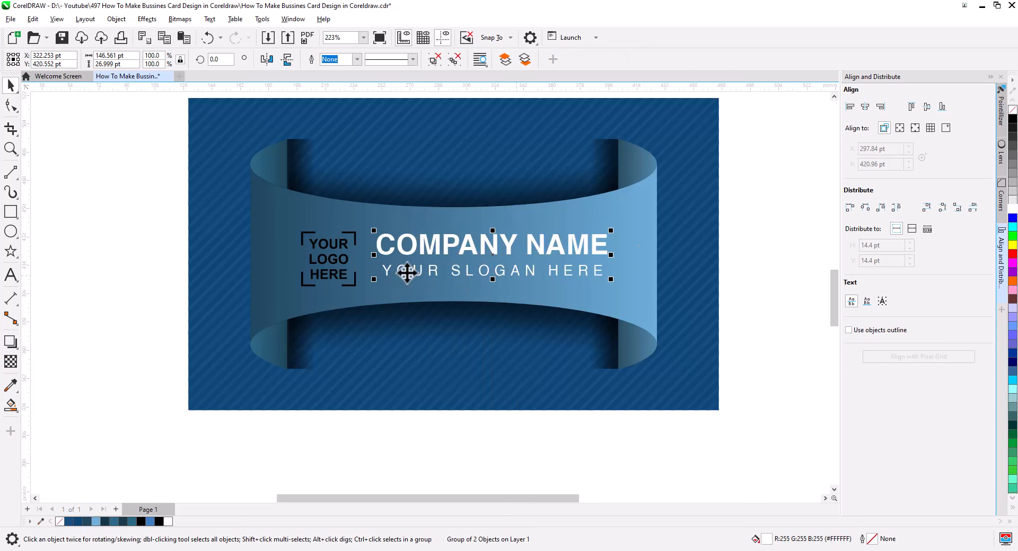
{"action": "left_click", "coordinate": [339, 271]}
{"action": "left_click", "coordinate": [1012, 211]}
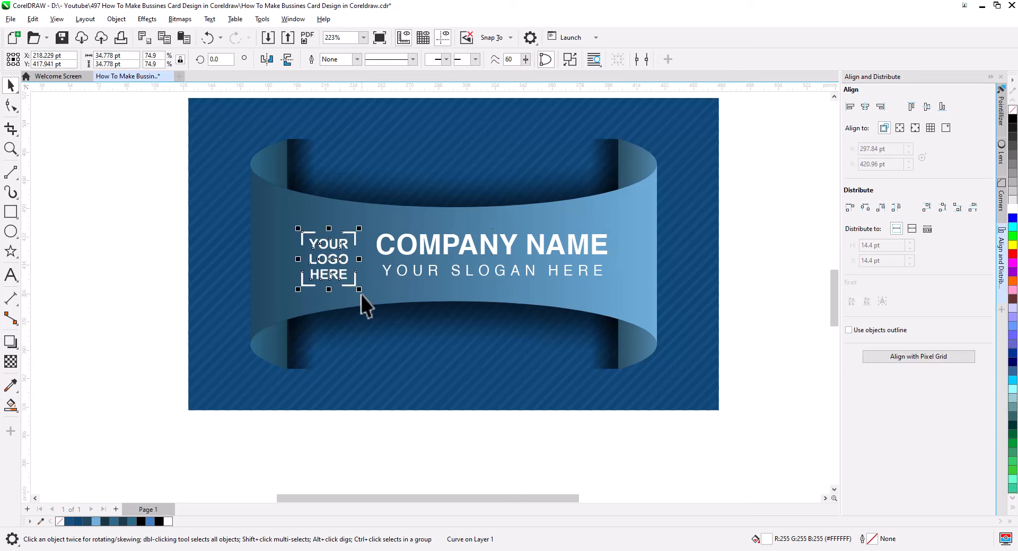
Shrink the logo to about 26 by 26 pt beside the company name and centre it vertically with the text group
{"action": "left_click_drag", "start_coordinate": [358, 290], "coordinate": [357, 262]}
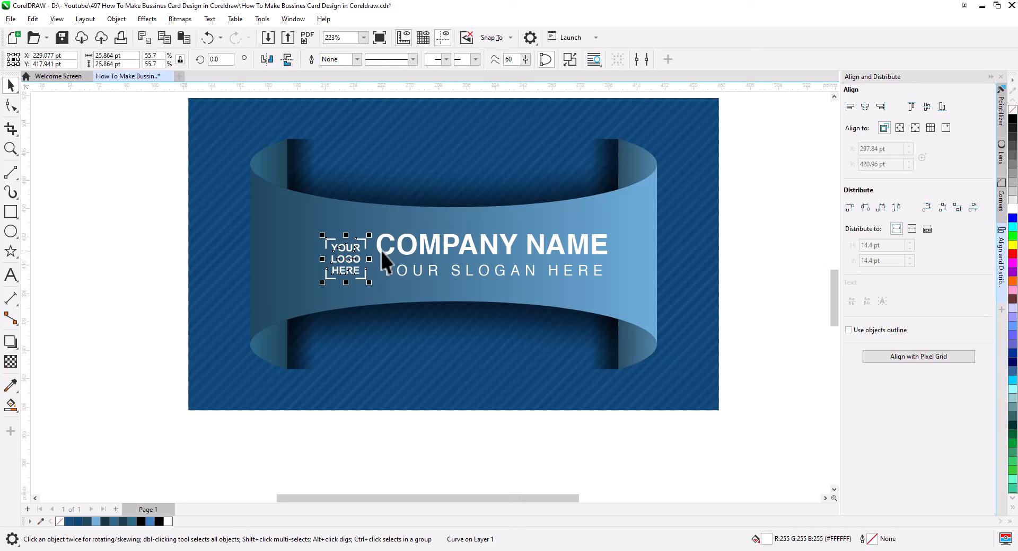
{"action": "left_click", "coordinate": [381, 251], "text": "shift"}
{"action": "left_click", "coordinate": [927, 106]}
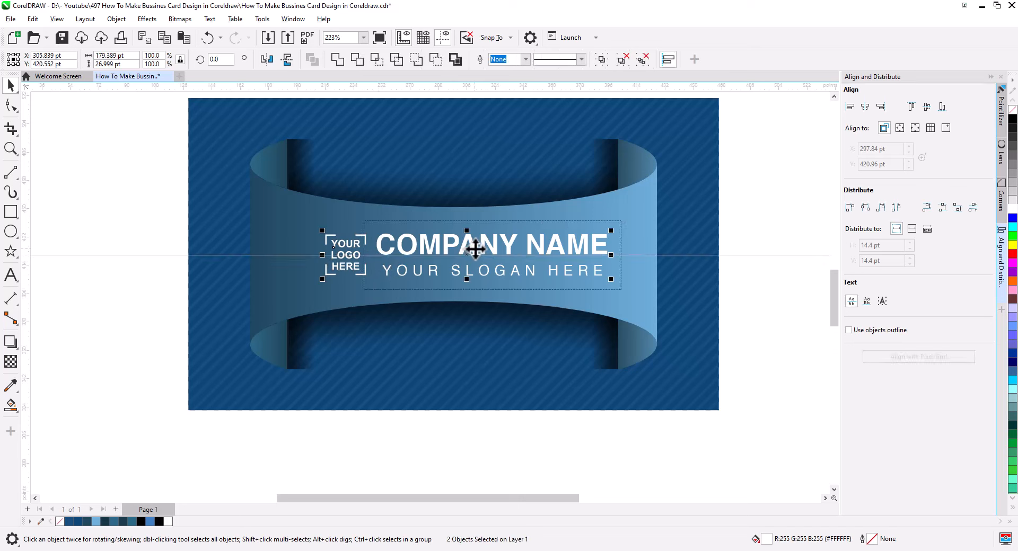
{"action": "left_click", "coordinate": [435, 176]}
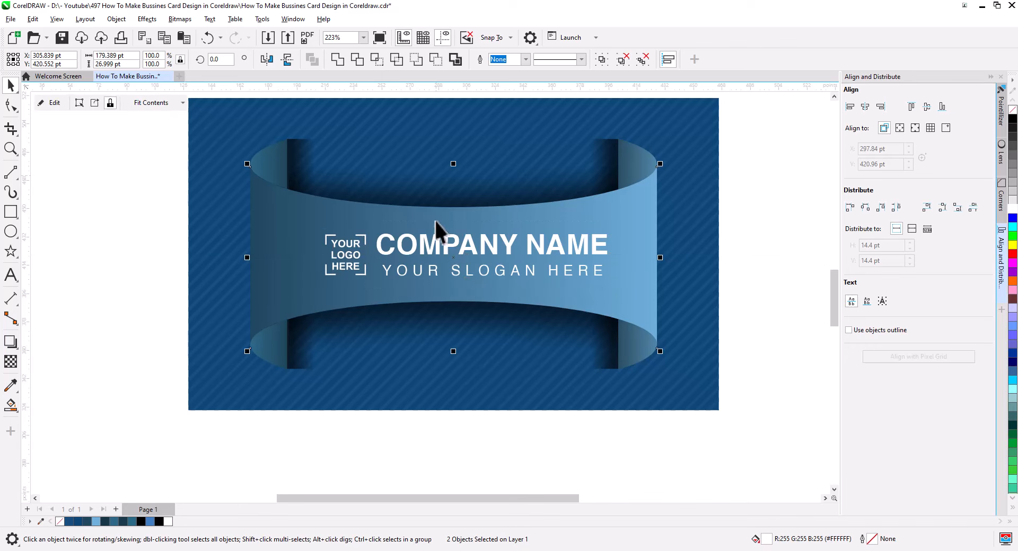
Match the logo's height to the company name group by copying the group's height, making the logo 26.999 pt
{"action": "left_click", "coordinate": [425, 248]}
{"action": "double_click", "coordinate": [107, 64]}
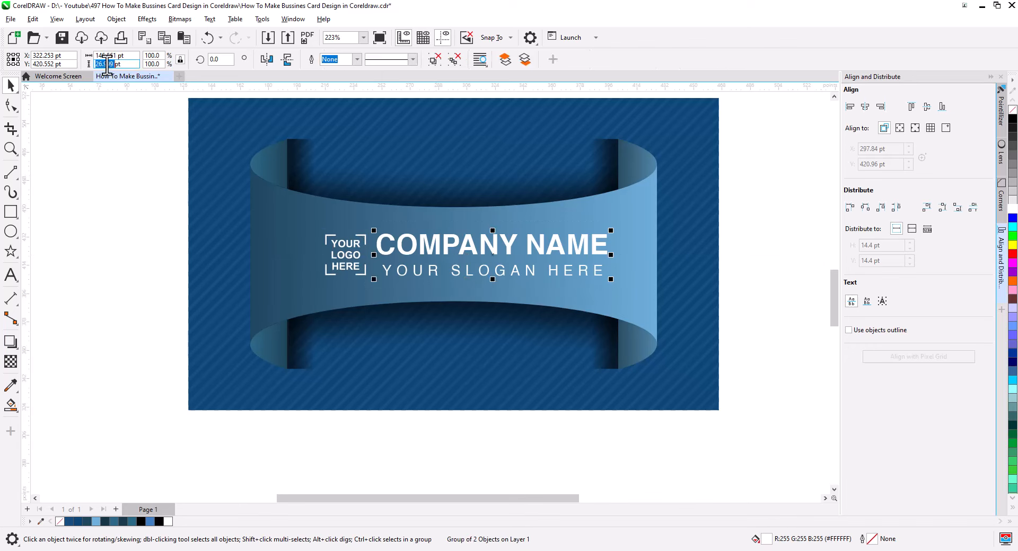
{"action": "right_click", "coordinate": [107, 65]}
{"action": "left_click", "coordinate": [133, 98]}
{"action": "left_click", "coordinate": [346, 259]}
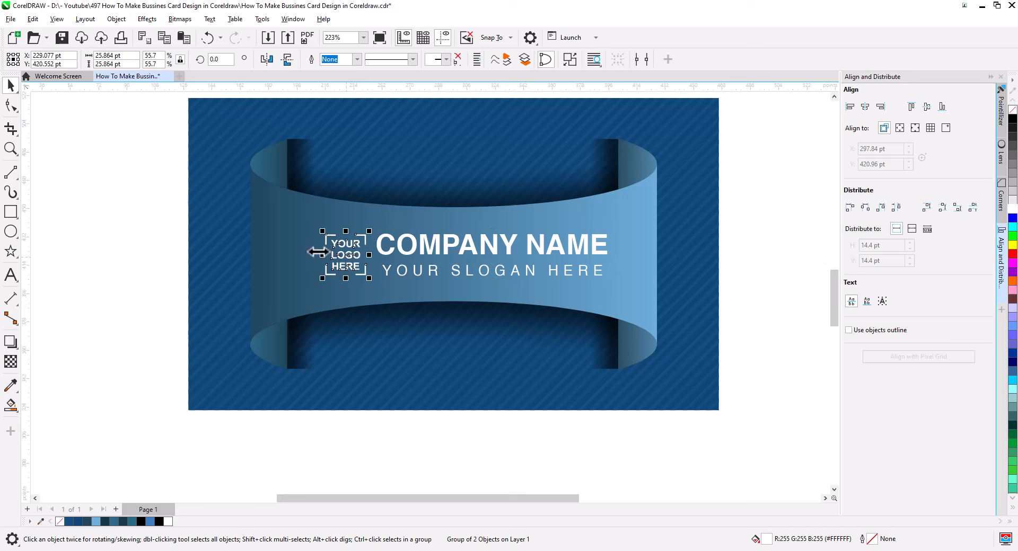
{"action": "key", "text": "ctrl+l"}
{"action": "double_click", "coordinate": [108, 63]}
{"action": "right_click", "coordinate": [108, 64]}
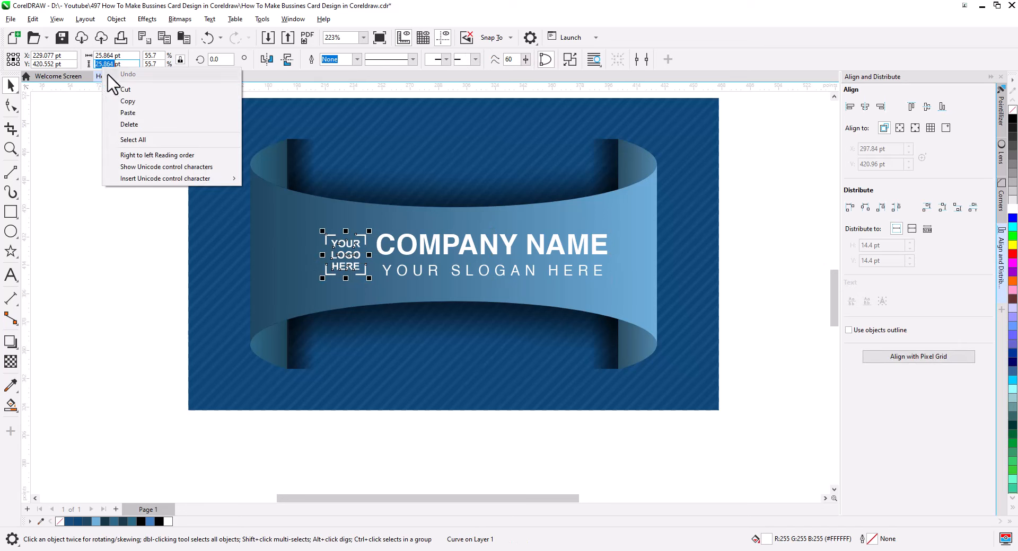
{"action": "left_click", "coordinate": [127, 112]}
{"action": "key", "text": "Return"}
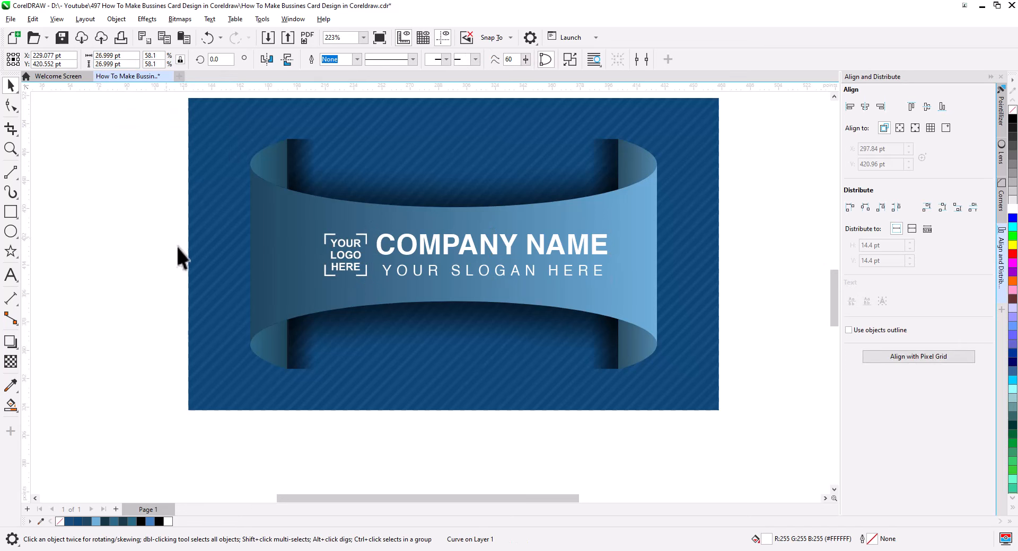
{"action": "left_click", "coordinate": [177, 246]}
Group the logo with the company text and centre the group horizontally and vertically on the ribbon
{"action": "left_click", "coordinate": [342, 245]}
{"action": "left_click", "coordinate": [403, 250], "text": "shift"}
{"action": "right_click", "coordinate": [403, 250]}
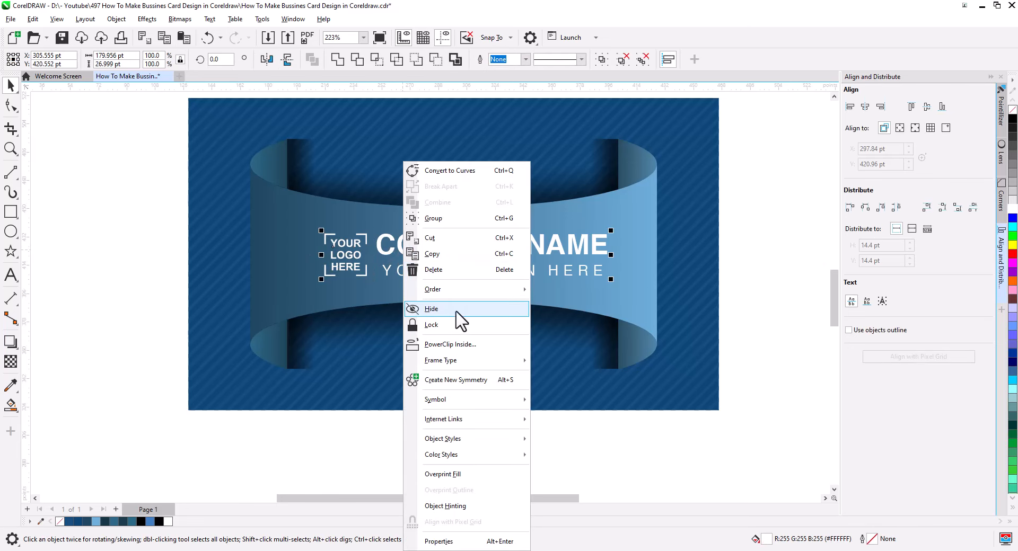
{"action": "left_click", "coordinate": [460, 218]}
{"action": "left_click", "coordinate": [628, 290], "text": "shift"}
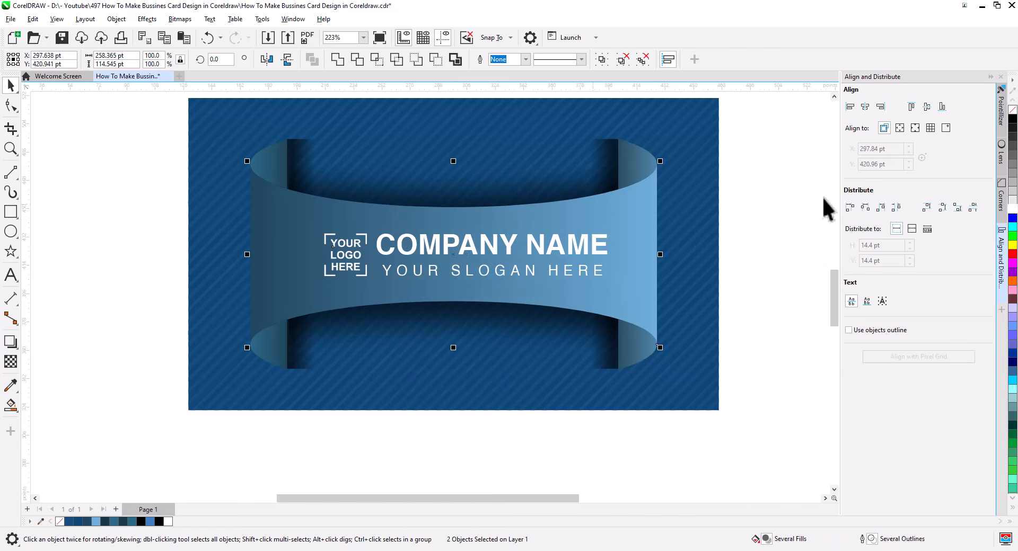
{"action": "left_click", "coordinate": [866, 107]}
{"action": "left_click", "coordinate": [927, 107]}
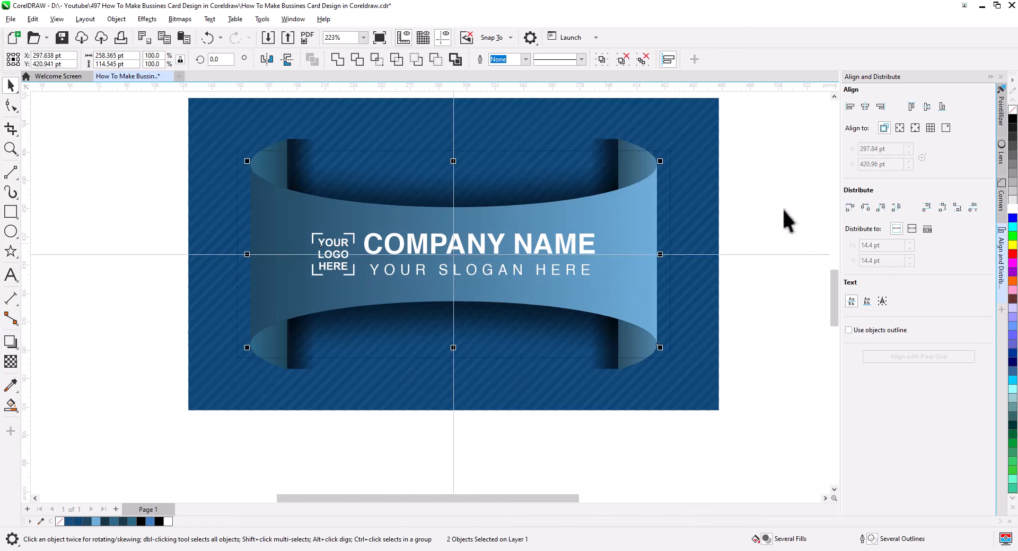
{"action": "key", "text": "Escape"}
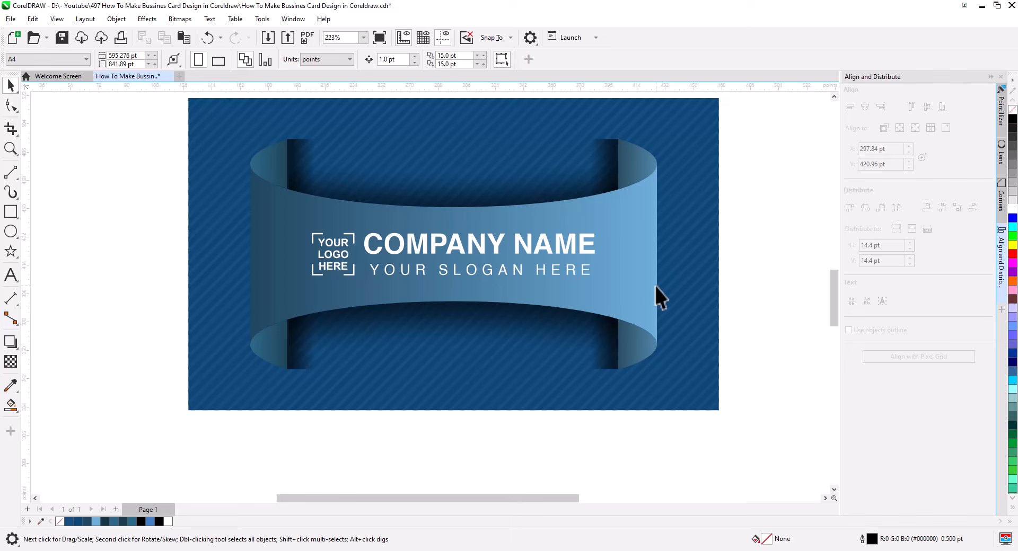
{"action": "left_click", "coordinate": [589, 282]}
{"action": "left_click_drag", "start_coordinate": [600, 279], "coordinate": [589, 281]}
{"action": "left_click", "coordinate": [755, 256]}
Move the name, position and contact details onto the lower striped card and fill the text white
{"action": "scroll", "coordinate": [505, 241], "scroll_direction": "down", "scroll_amount": 3}
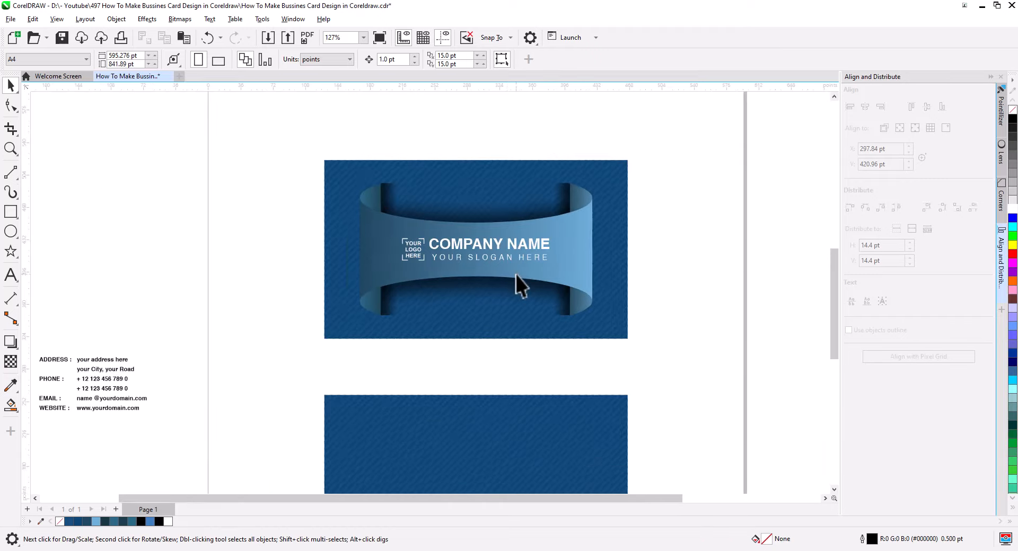
{"action": "scroll", "coordinate": [515, 274], "scroll_direction": "down", "scroll_amount": 1}
{"action": "left_click_drag", "start_coordinate": [520, 297], "coordinate": [520, 211]}
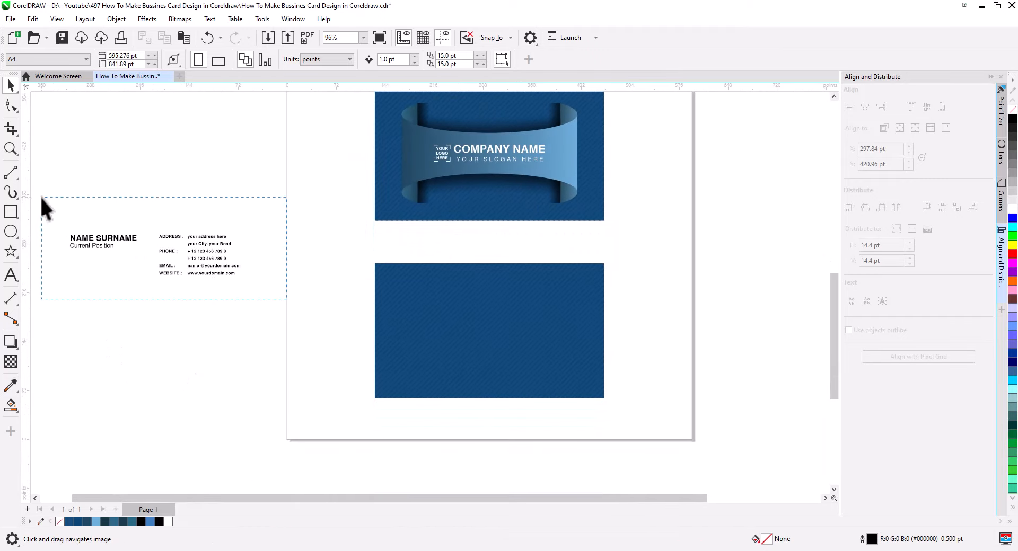
{"action": "left_click_drag", "start_coordinate": [40, 196], "coordinate": [42, 197]}
{"action": "left_click_drag", "start_coordinate": [97, 231], "coordinate": [421, 313]}
{"action": "scroll", "coordinate": [570, 350], "scroll_direction": "up", "scroll_amount": 1}
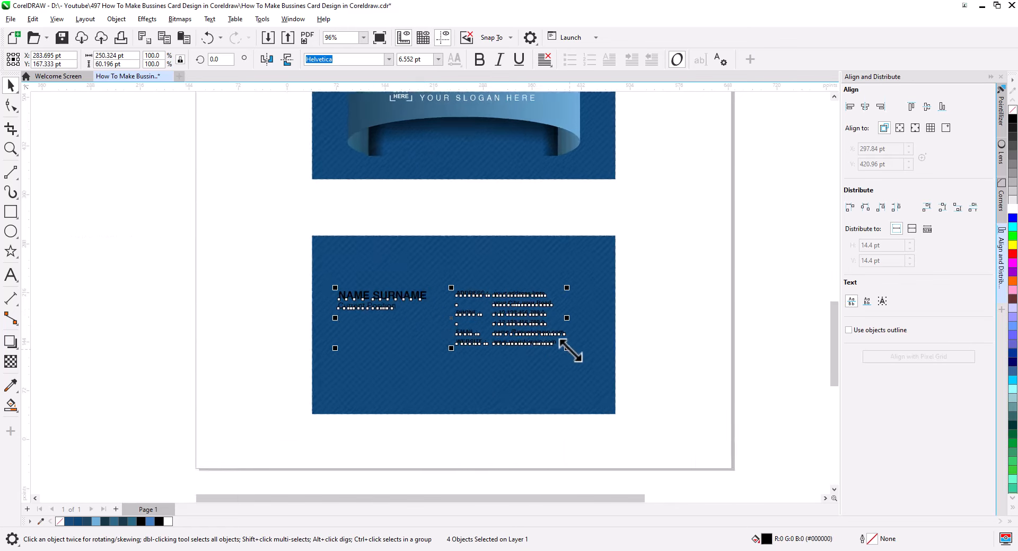
{"action": "scroll", "coordinate": [570, 350], "scroll_direction": "up", "scroll_amount": 2}
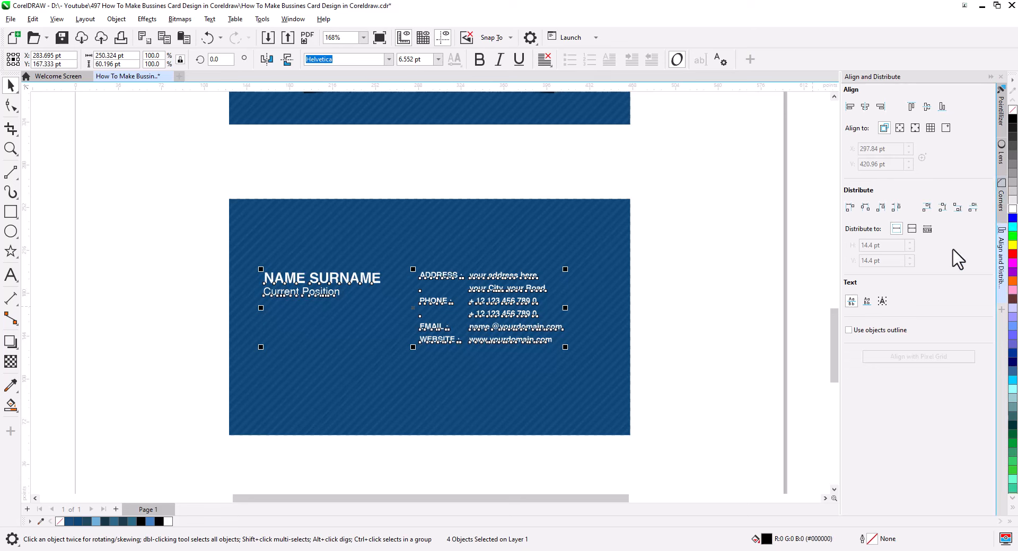
Enlarge the name and contact text proportionally to about 268 by 64 pt and group it
{"action": "left_click_drag", "start_coordinate": [565, 347], "coordinate": [589, 369]}
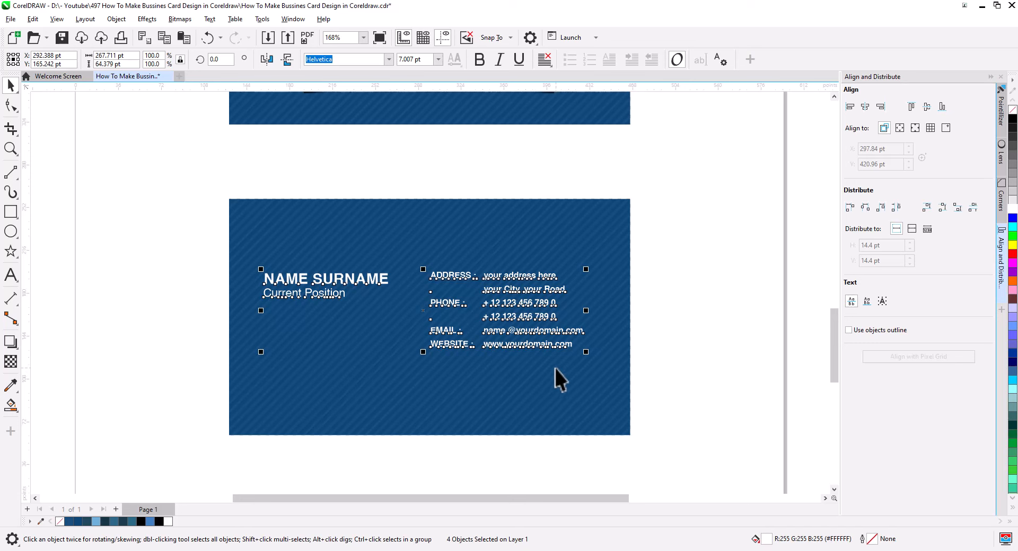
{"action": "right_click", "coordinate": [518, 348]}
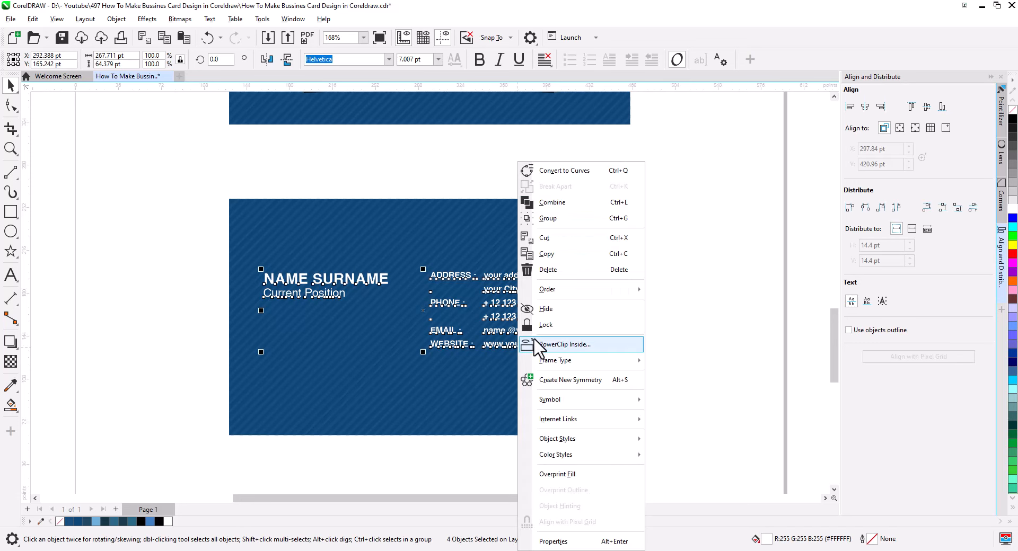
{"action": "left_click", "coordinate": [549, 218]}
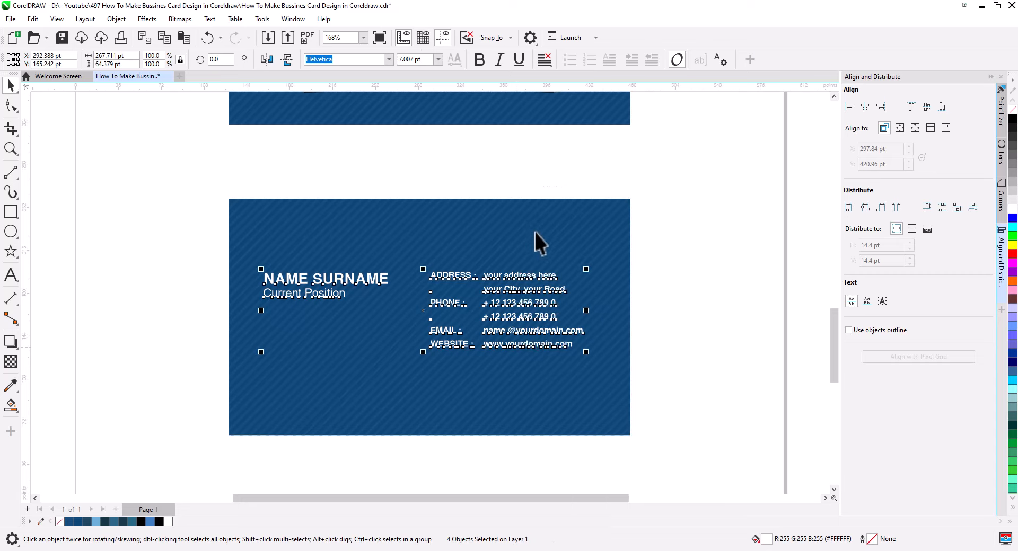
Centre the grouped contact text horizontally and vertically on the lower striped card
{"action": "left_click", "coordinate": [533, 241], "text": "shift"}
{"action": "left_click", "coordinate": [865, 107]}
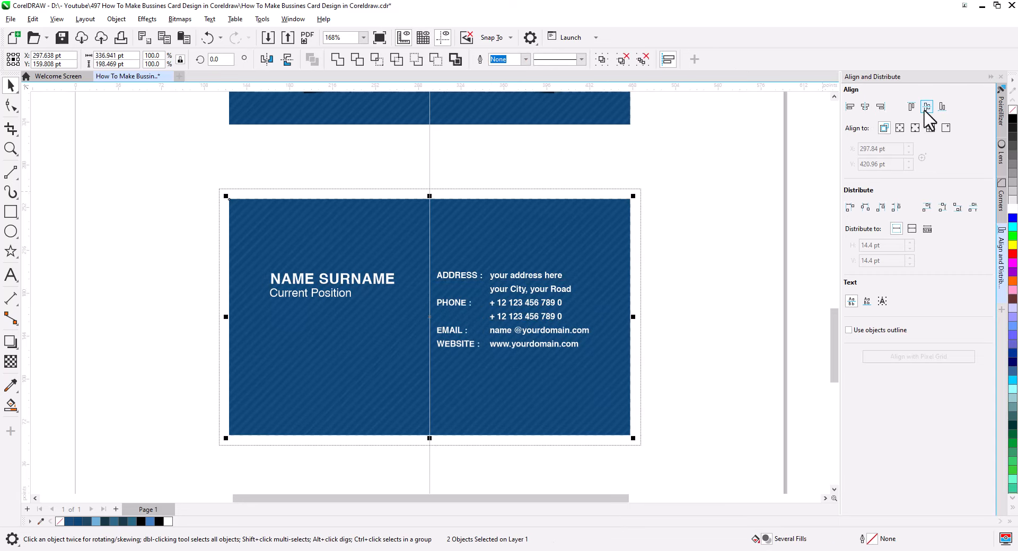
{"action": "left_click", "coordinate": [927, 106]}
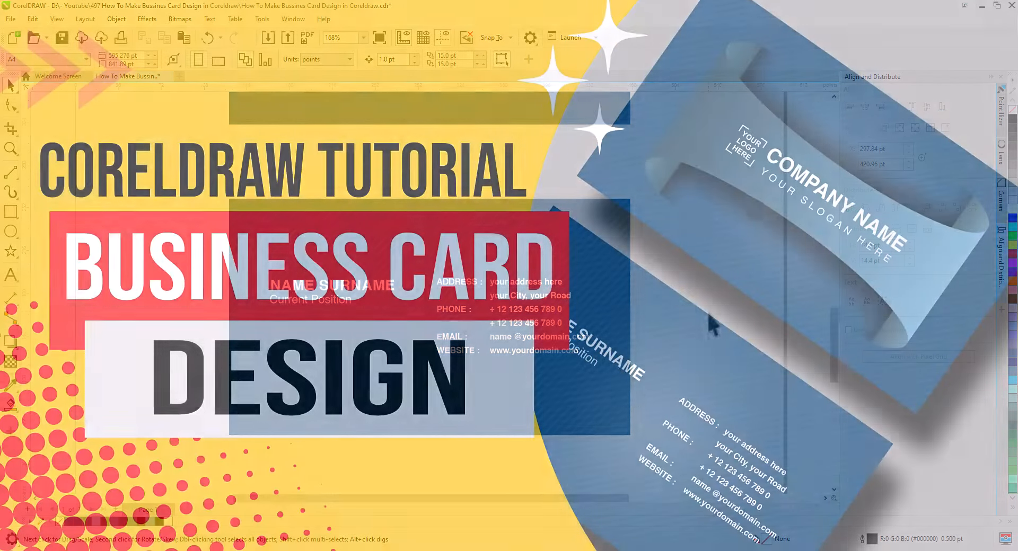